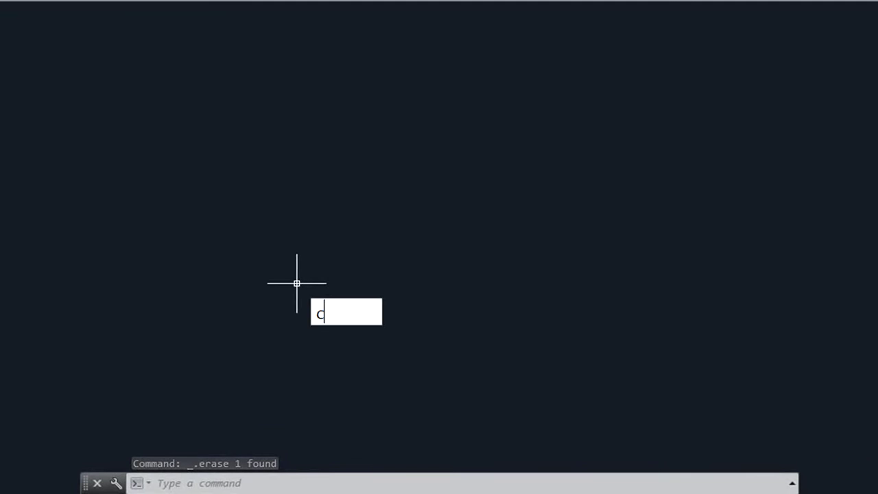
Draw a circle of radius 65.
key(Return)
click(415, 269)
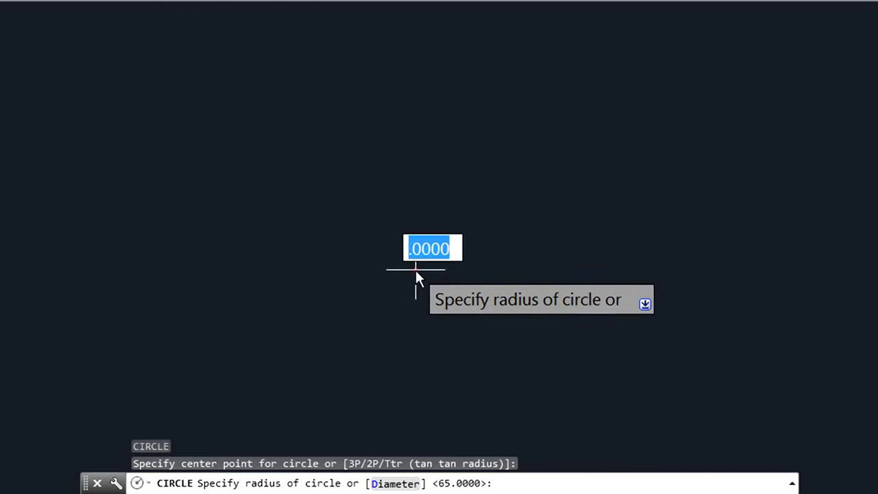
text(6)
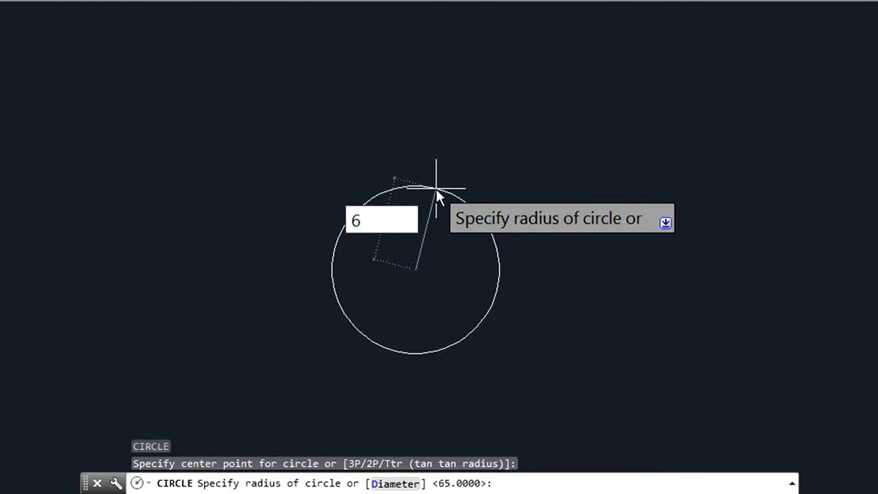
text(5)
key(Return)
Add a concentric circle of radius 72 on the same centre.
text(c)
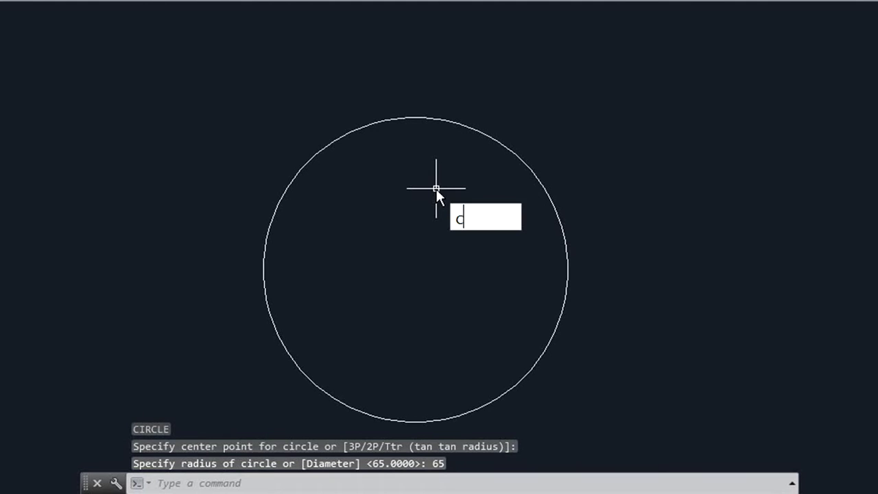
key(Return)
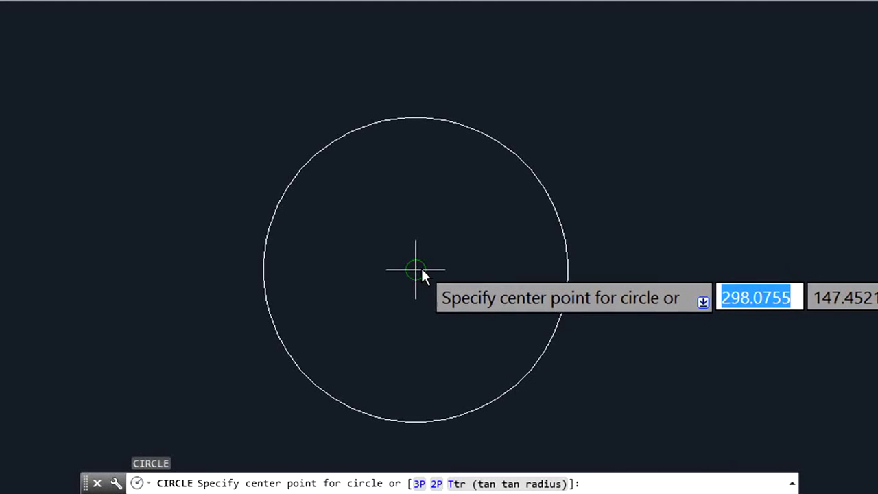
click(419, 266)
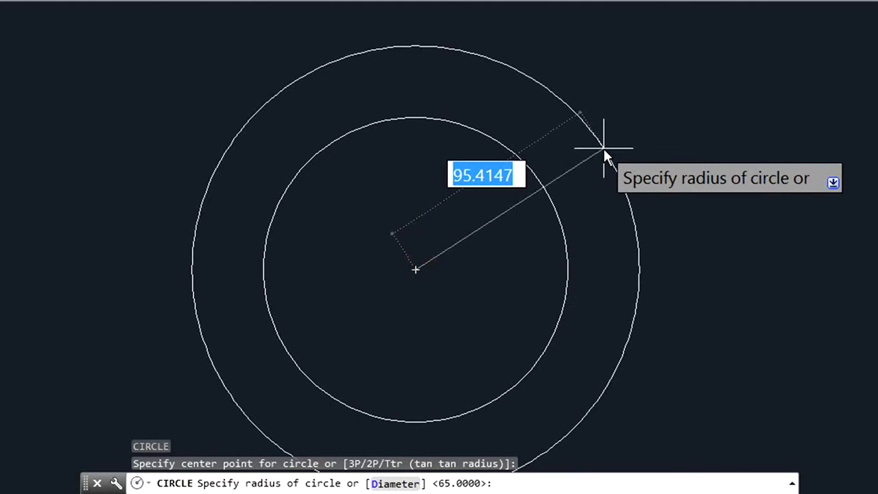
text(72)
key(Return)
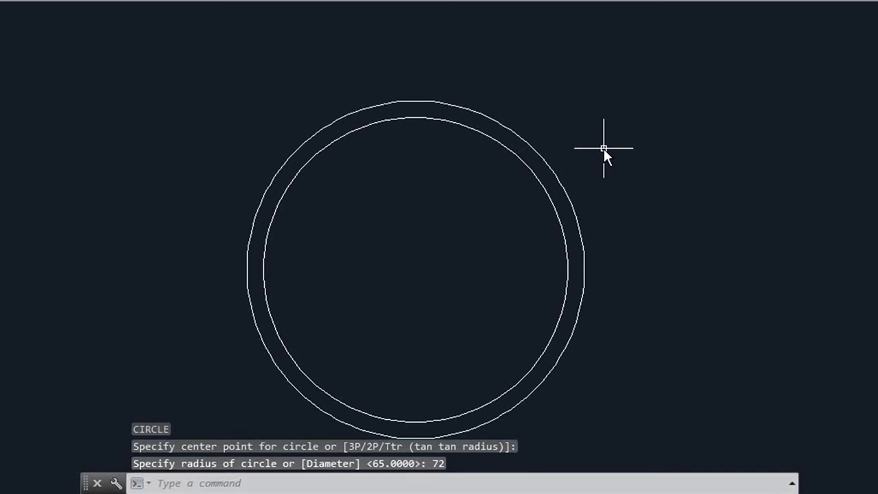
text(l)
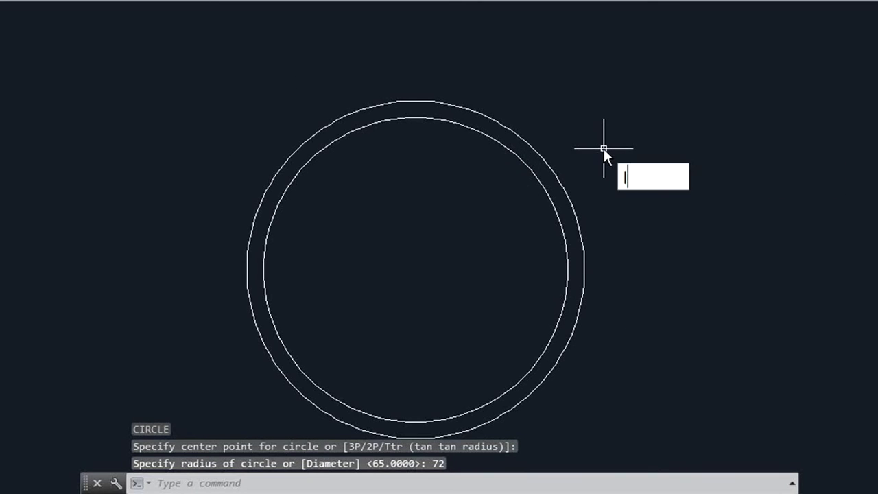
key(Return)
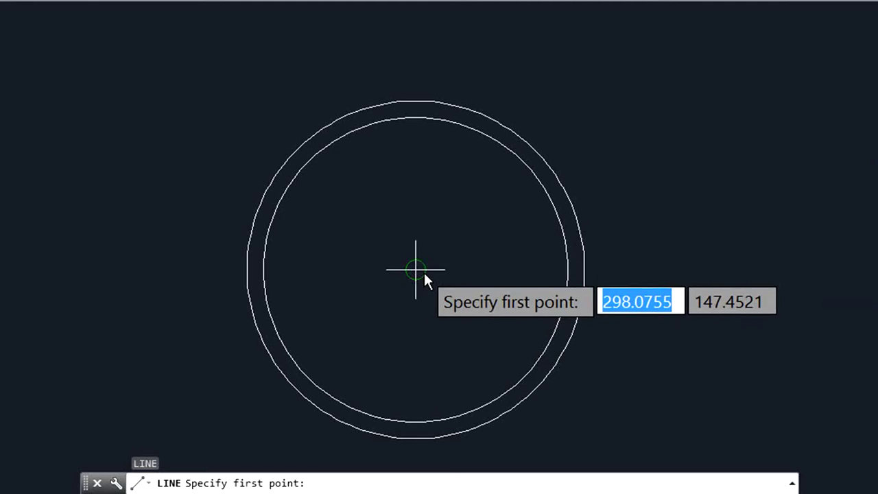
With Ortho on, draw 90-unit lines right and up from the circles' centre.
click(424, 270)
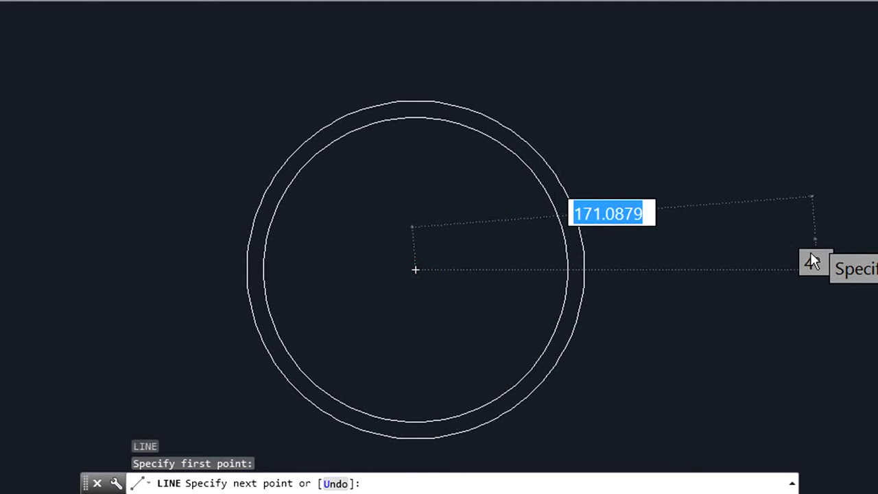
key(F8)
text(90)
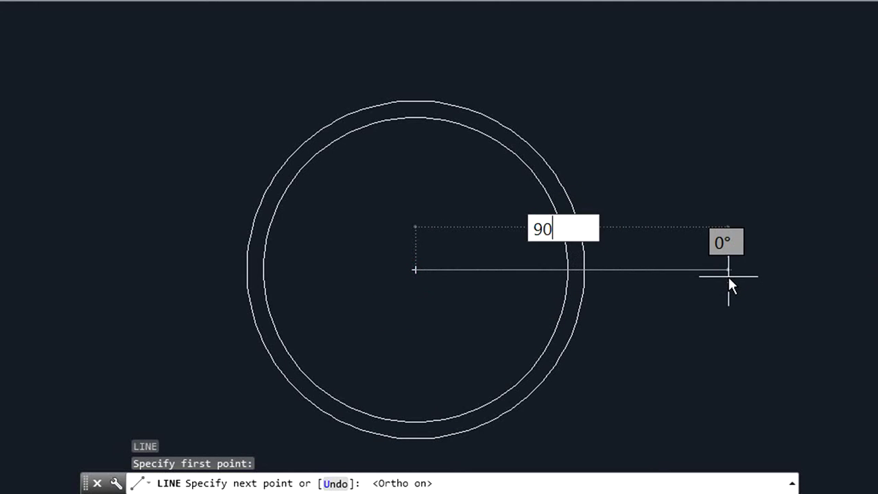
key(Return)
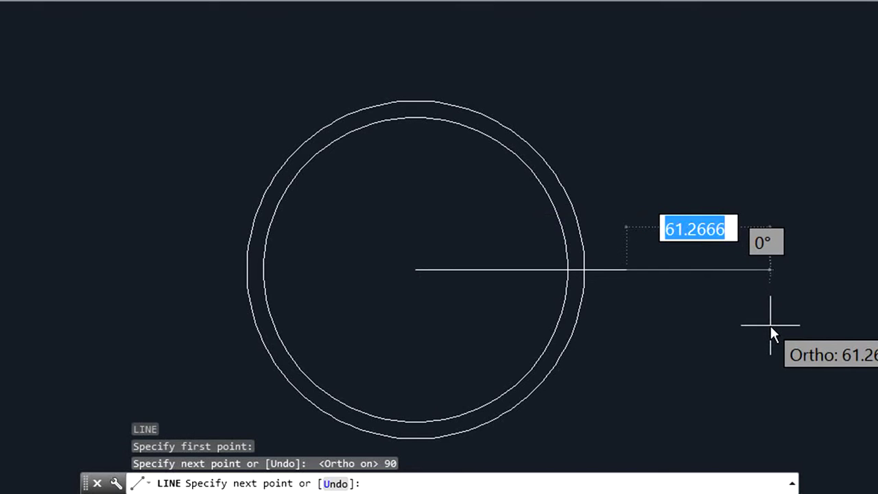
key(Return)
text(l)
key(Return)
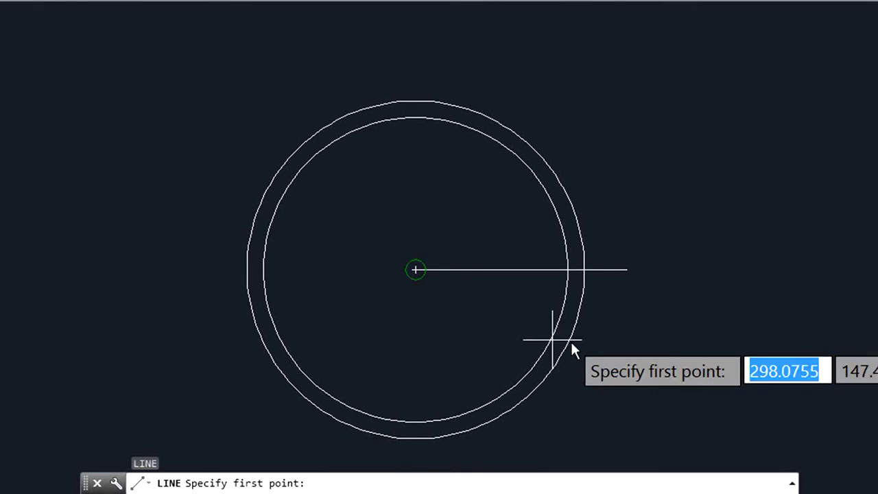
click(424, 272)
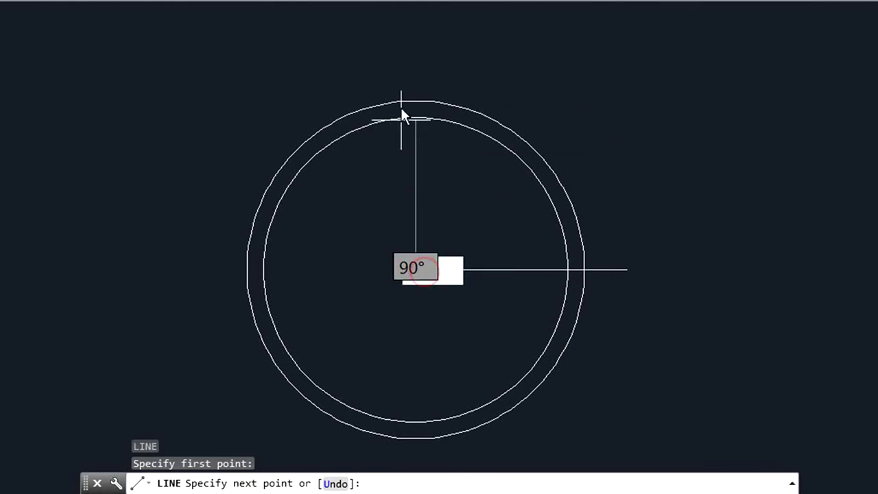
text(9)
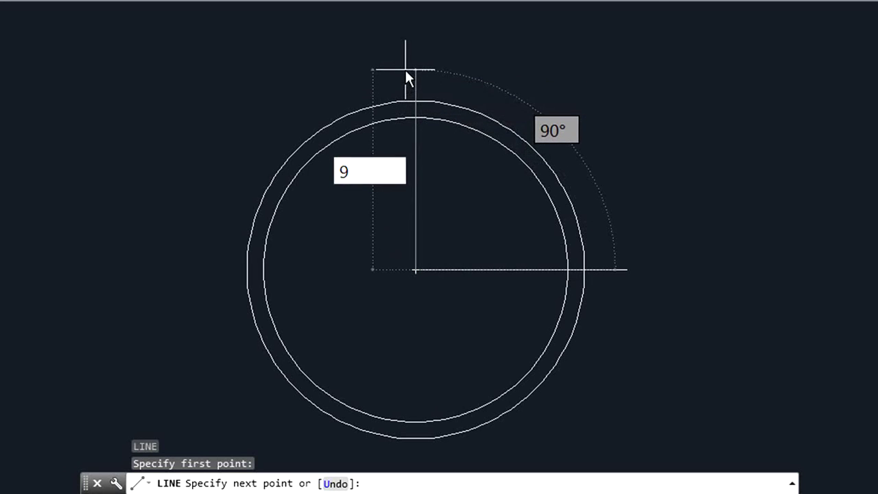
text(0)
key(Return)
key(Return)
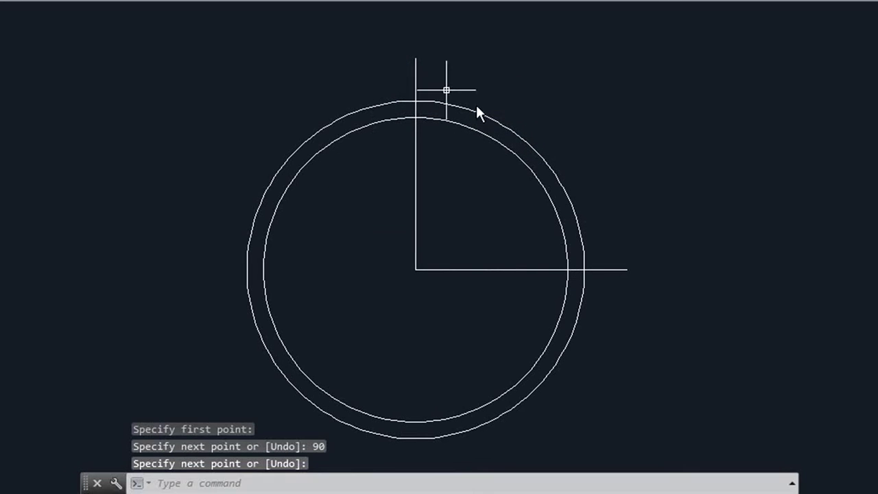
Offset both lines by 7, the horizontal one upward and the vertical one rightward.
text(O)
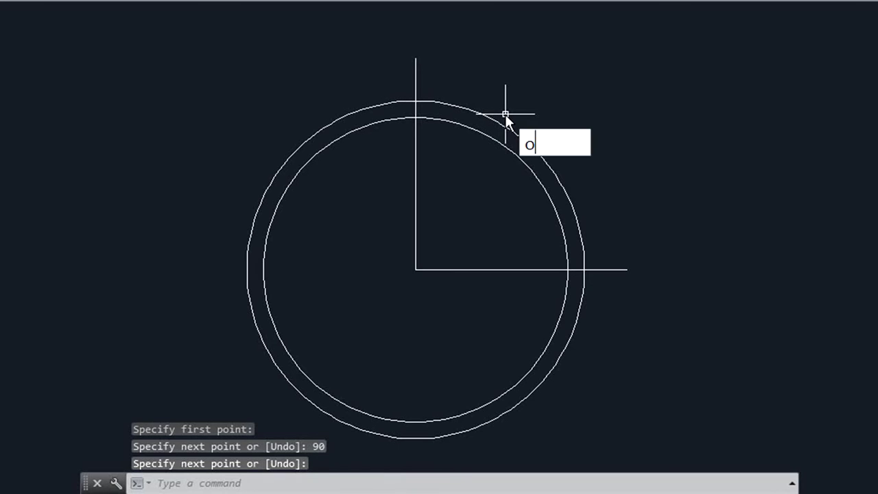
text(FF)
key(Return)
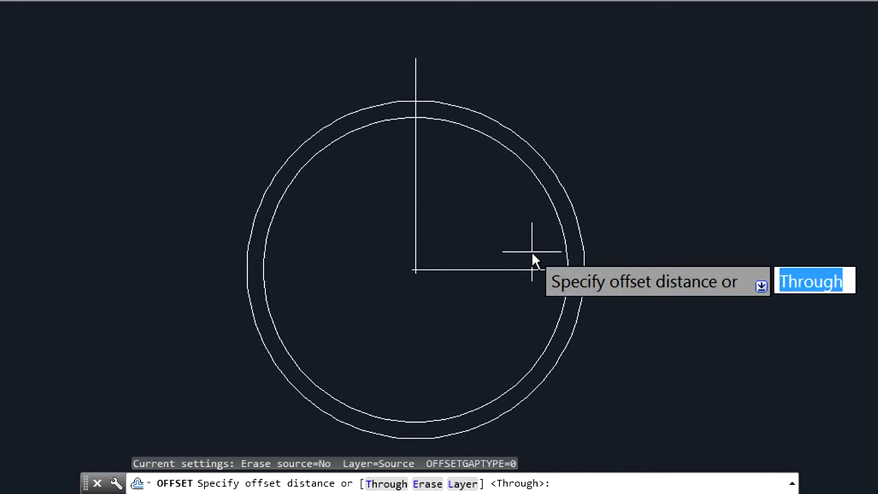
text(7)
key(Return)
click(524, 268)
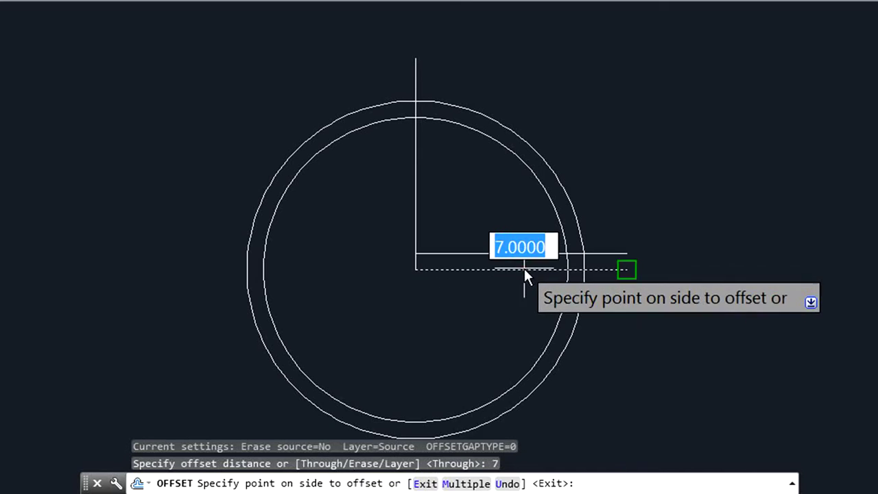
click(507, 214)
click(414, 206)
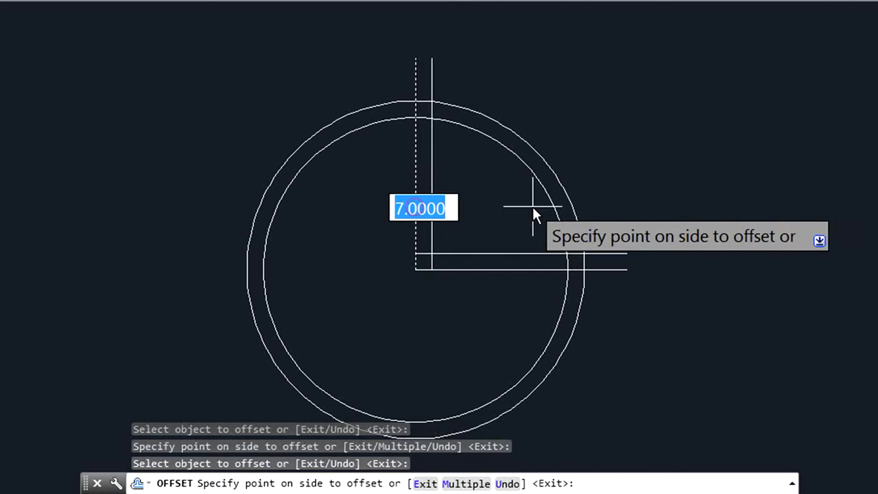
click(532, 206)
right_click(679, 111)
click(713, 125)
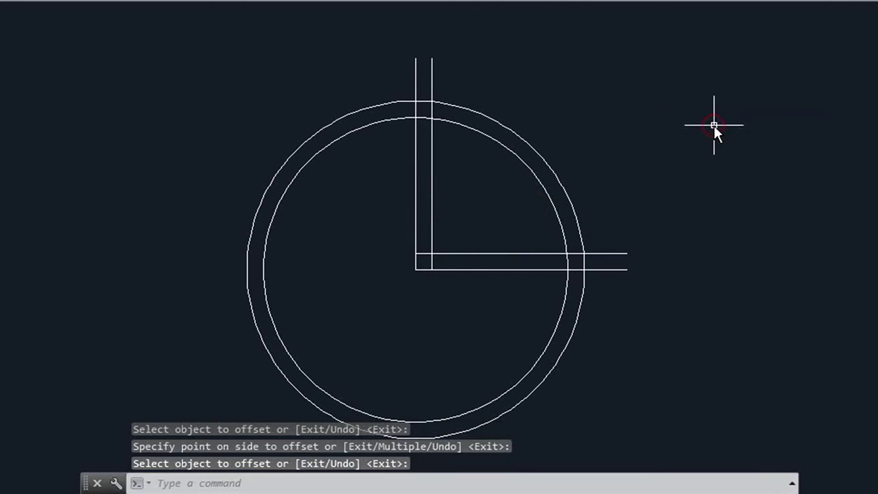
Close the right end of the horizontal bar and the top end of the vertical bar with short lines.
text(l)
key(Return)
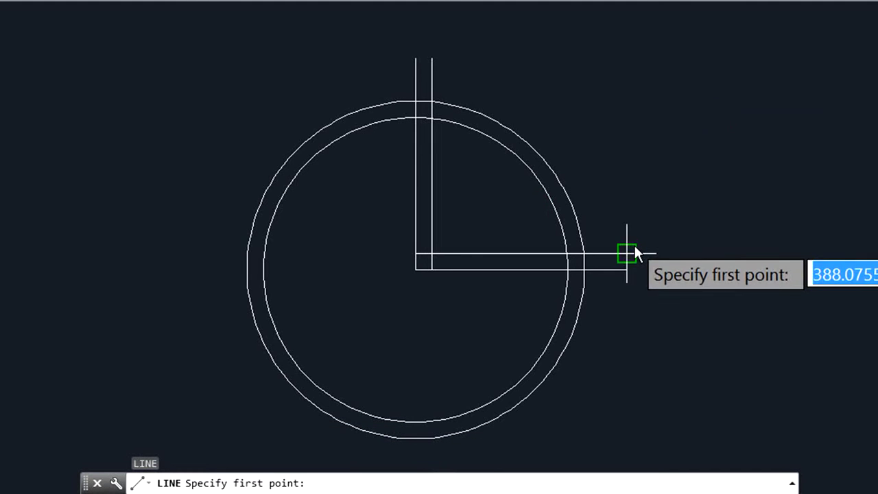
click(632, 261)
click(631, 266)
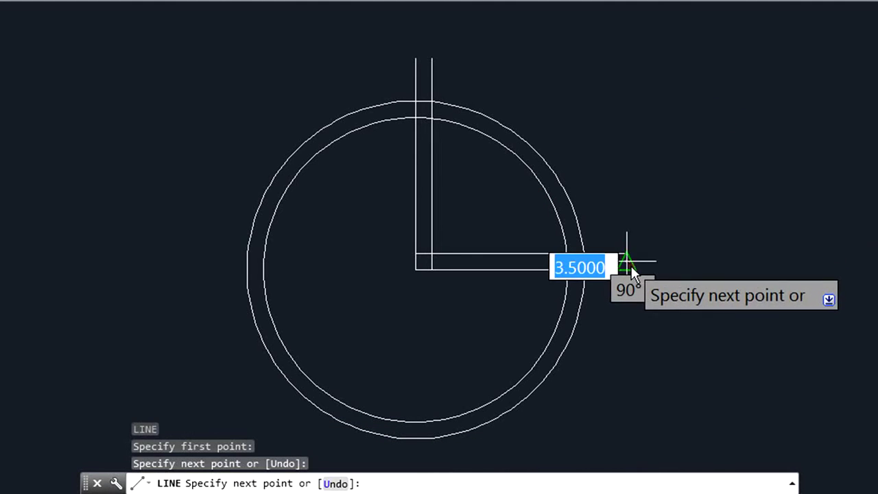
right_click(698, 229)
click(731, 236)
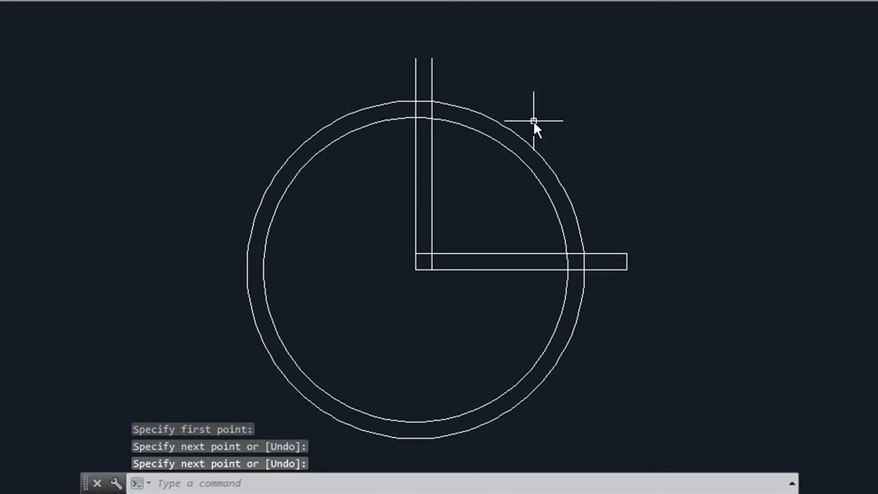
text(l)
key(Return)
click(428, 61)
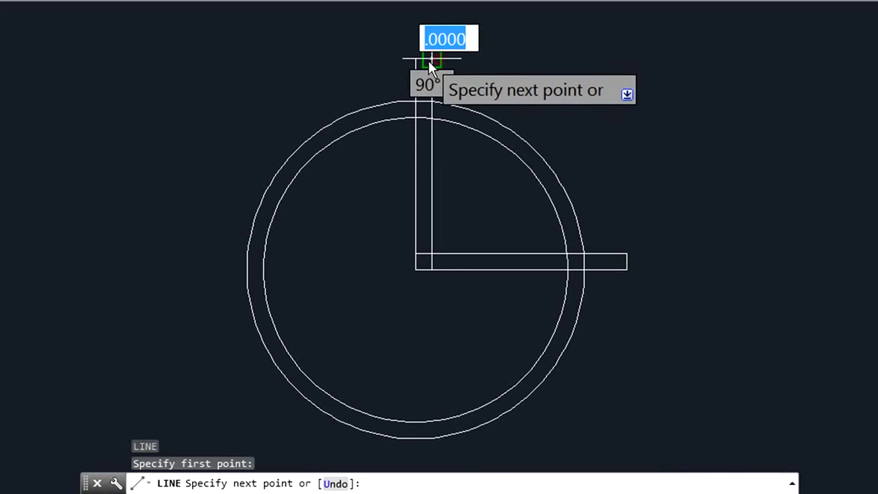
click(416, 61)
right_click(415, 62)
click(440, 75)
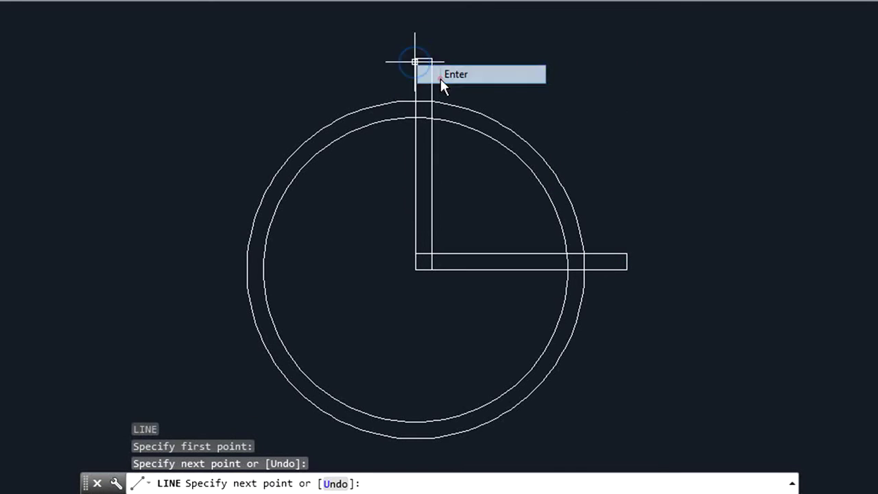
key(Escape)
key(Escape)
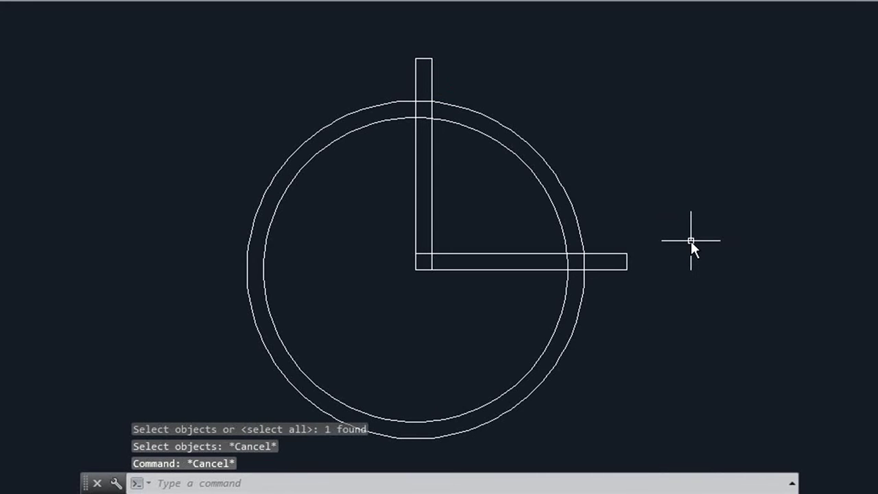
Trim the ring arcs outside the L and the bar edges between the arcs.
text(tr)
key(Return)
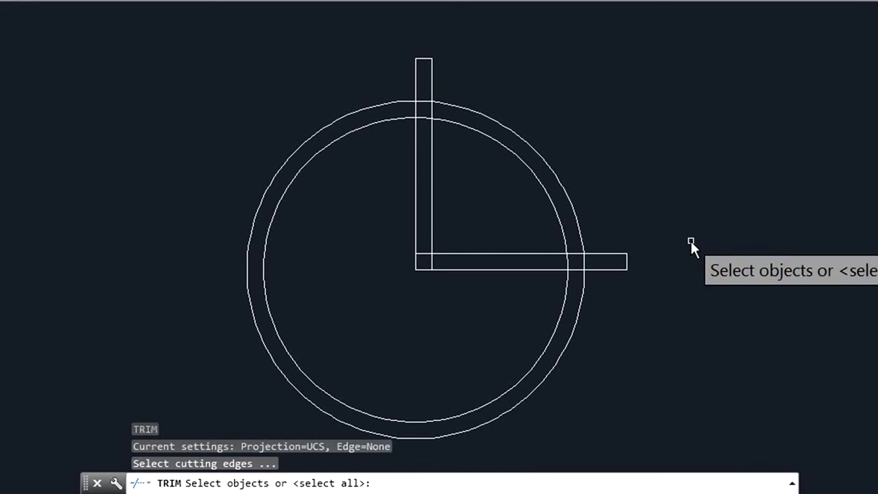
key(Return)
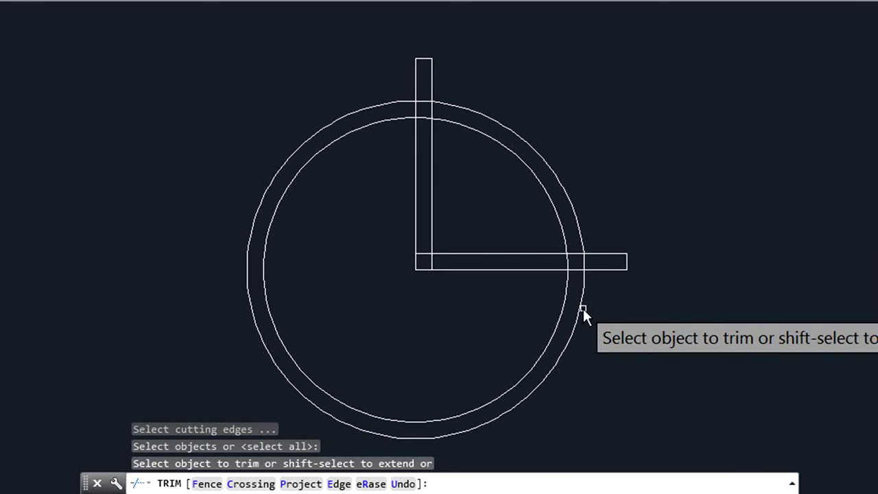
click(580, 308)
click(544, 309)
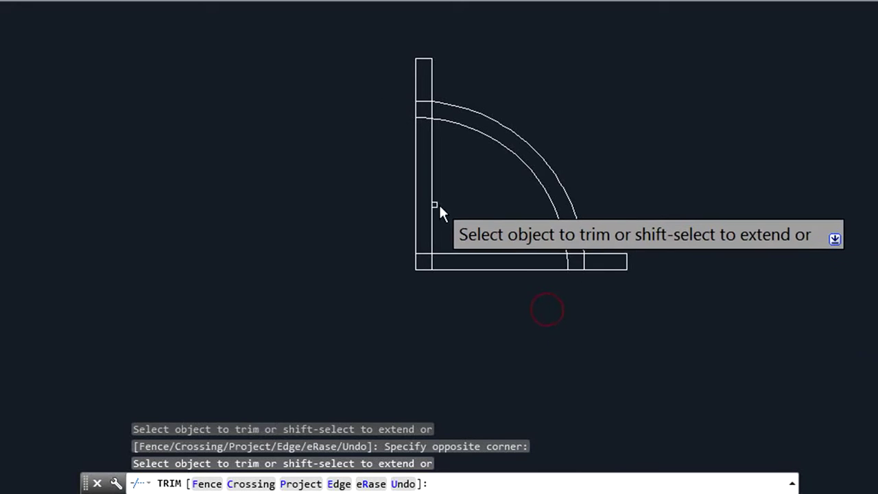
scroll(426, 105, up, 2)
click(422, 102)
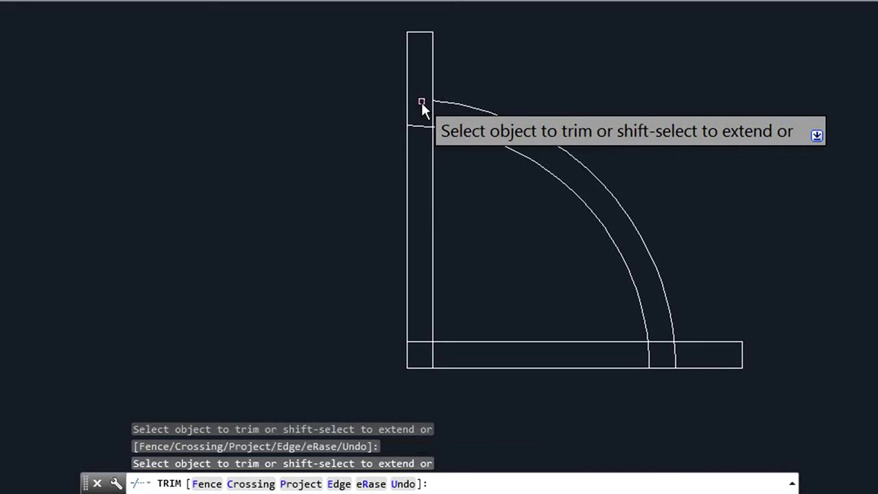
click(434, 115)
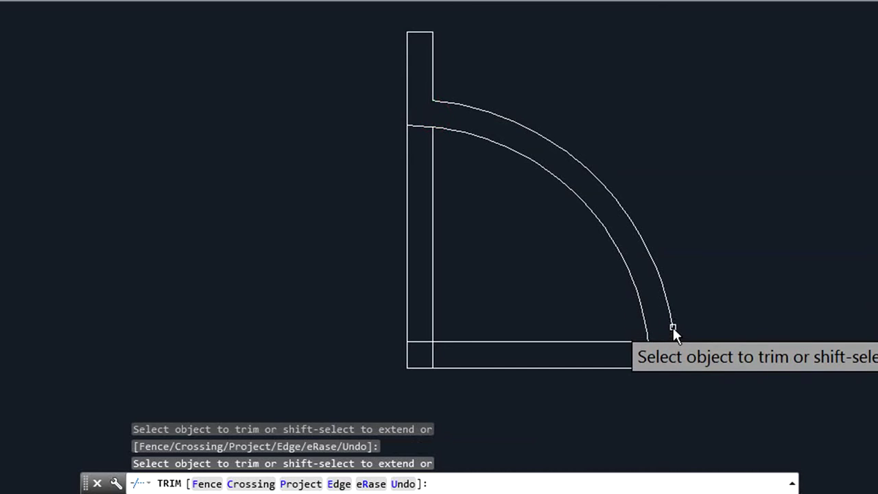
click(663, 341)
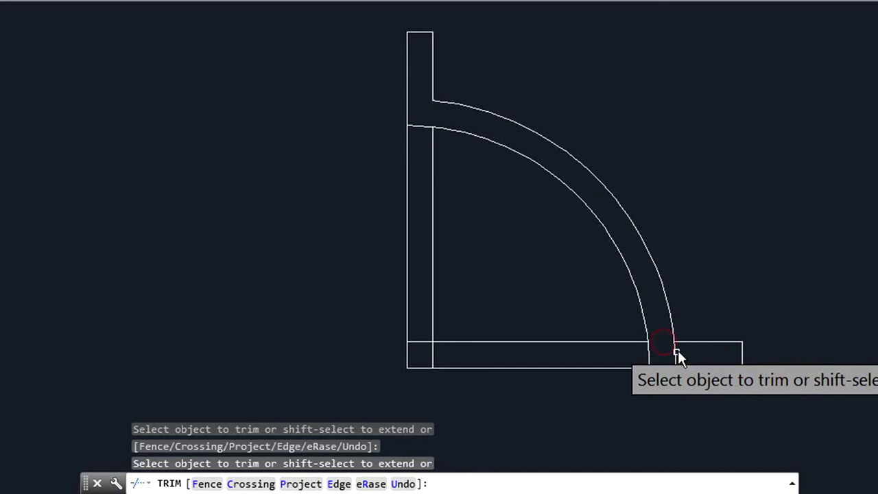
key(ctrl+z)
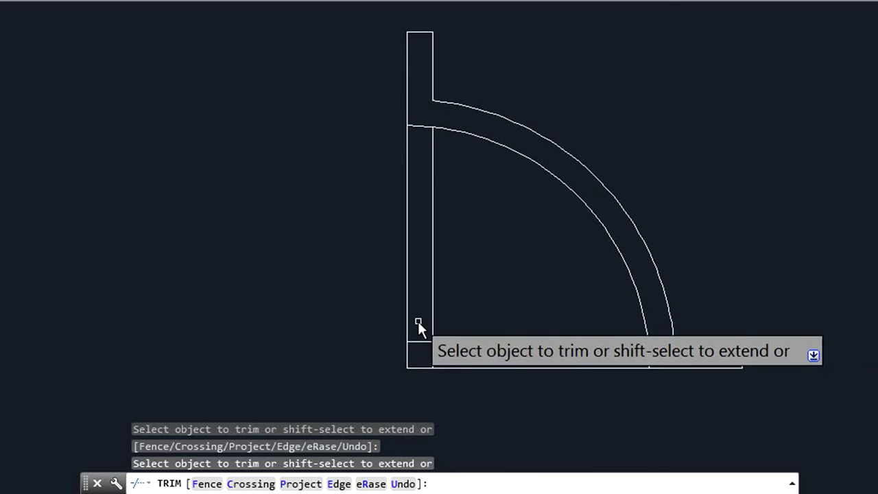
Trim the lower-left overlapping lines with a crossing window.
click(343, 157)
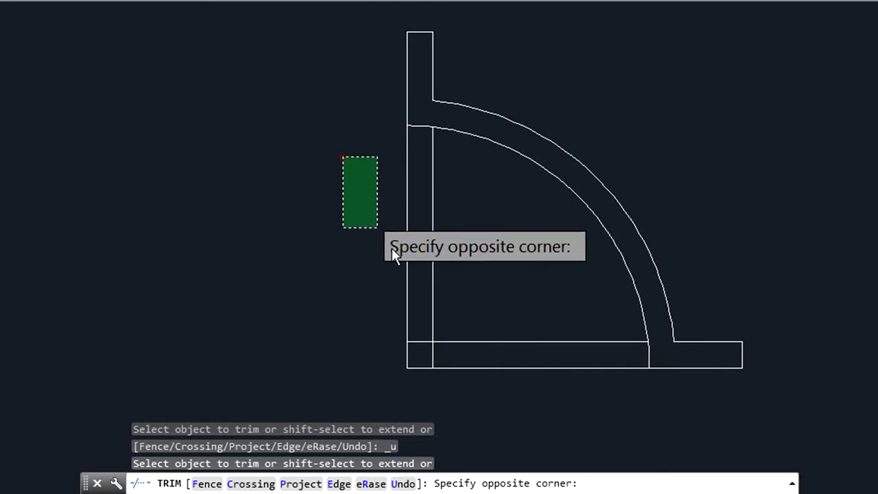
click(506, 384)
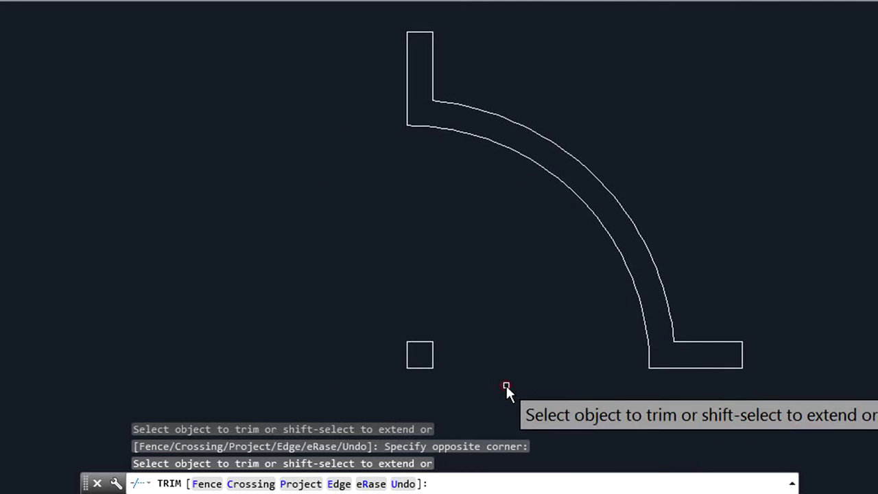
right_click(491, 324)
click(522, 110)
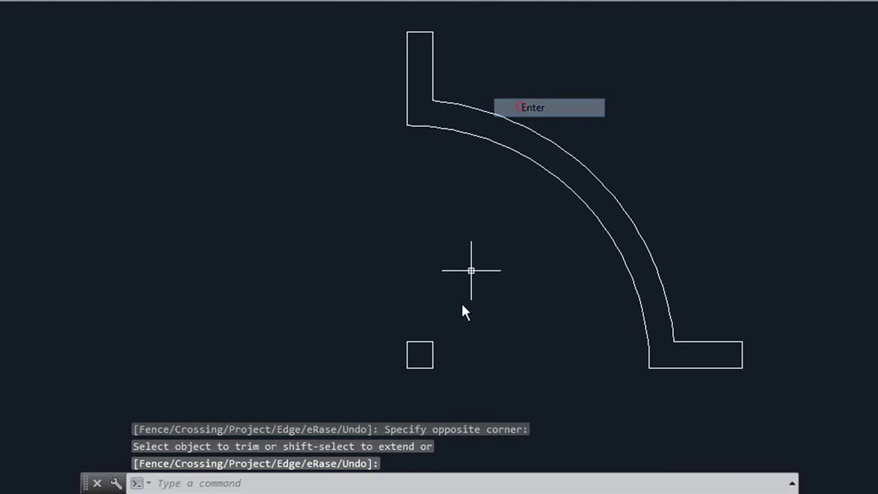
Erase the leftover small corner square.
click(365, 296)
click(458, 404)
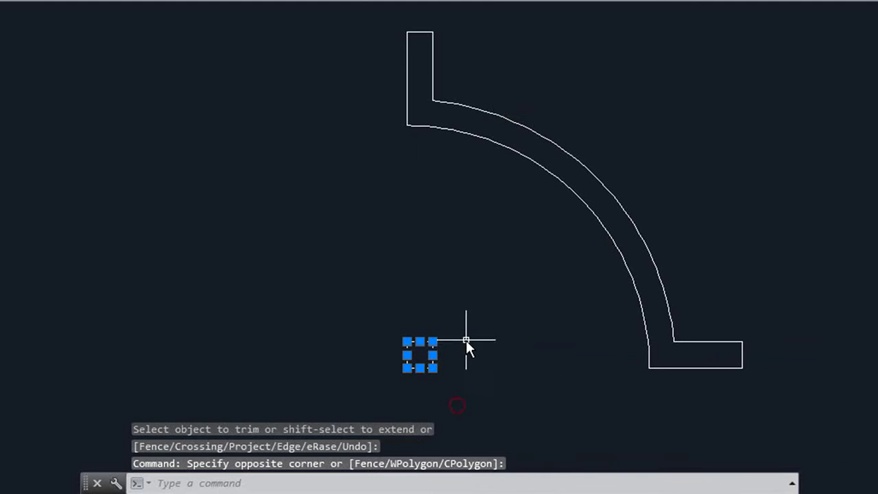
right_click(465, 341)
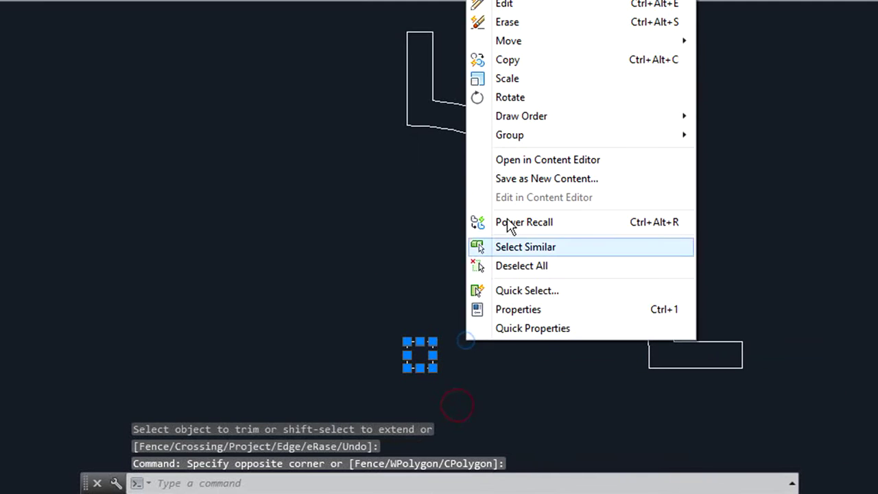
click(511, 23)
middle_drag(721, 262, 609, 286)
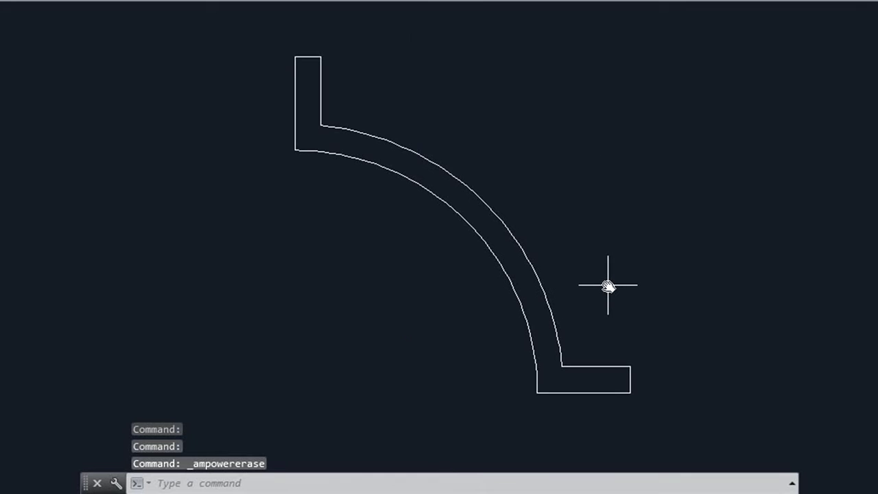
Fillet both inner corners between the curved band and the straight legs with radius 3.
text(fill)
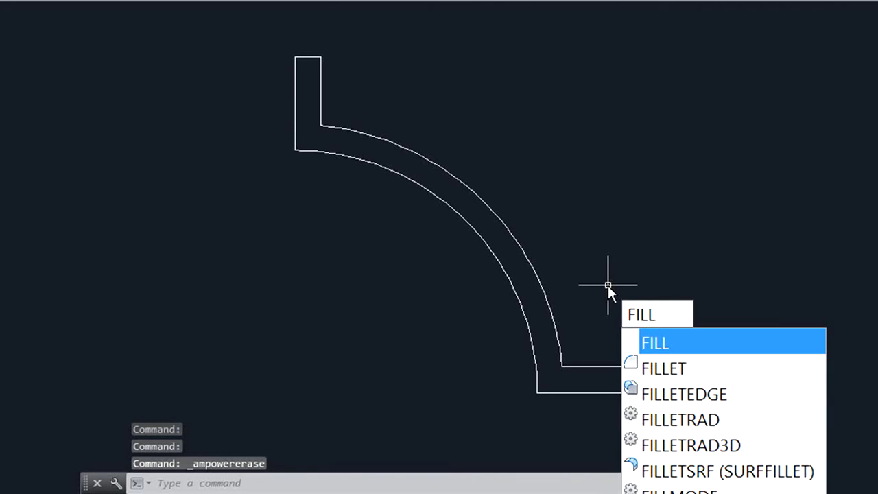
key(Down)
key(Return)
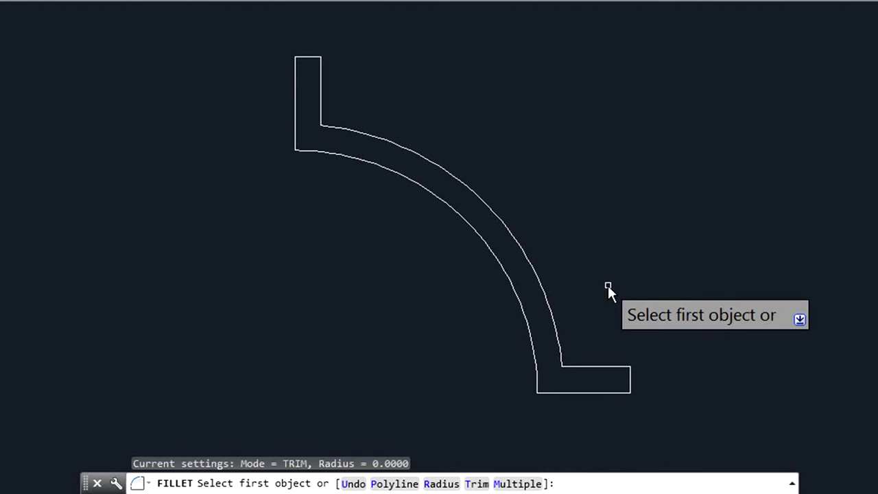
key(Return)
text(3)
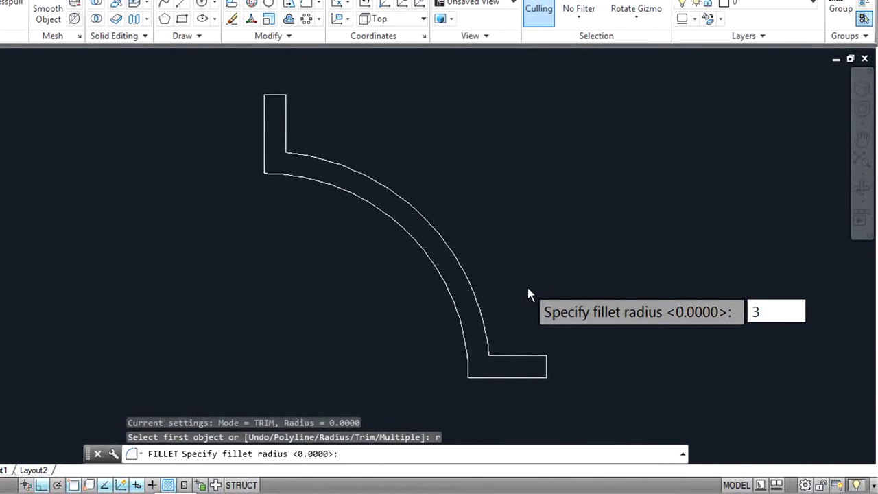
key(Return)
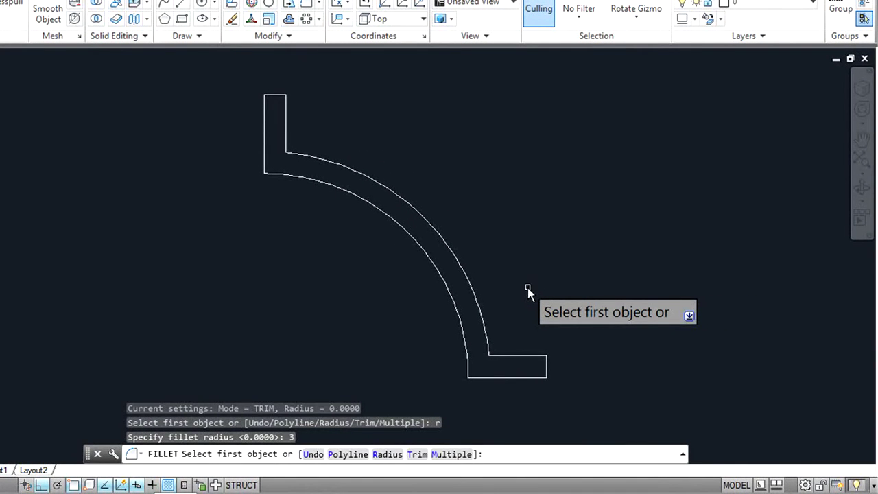
text(m)
key(Return)
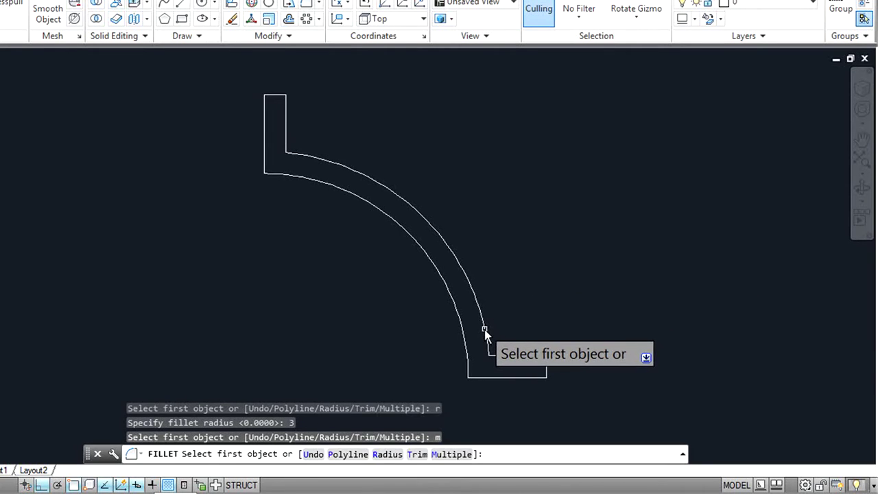
click(484, 329)
click(500, 355)
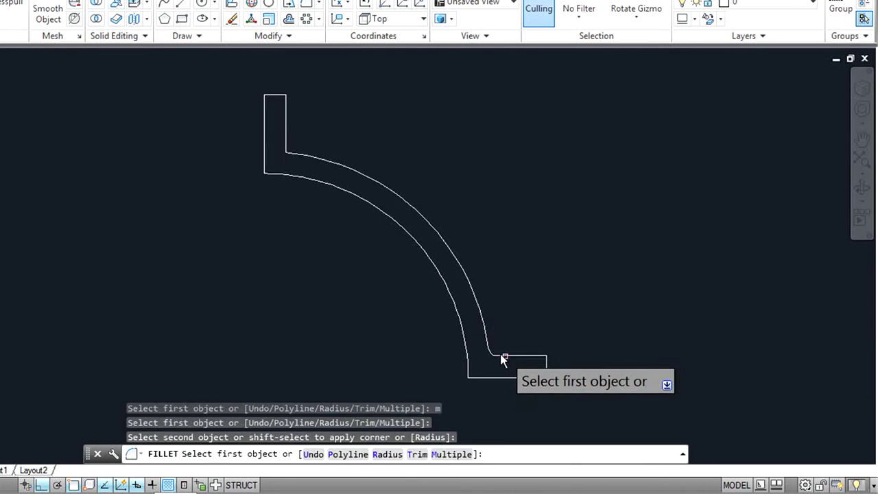
click(286, 128)
click(302, 154)
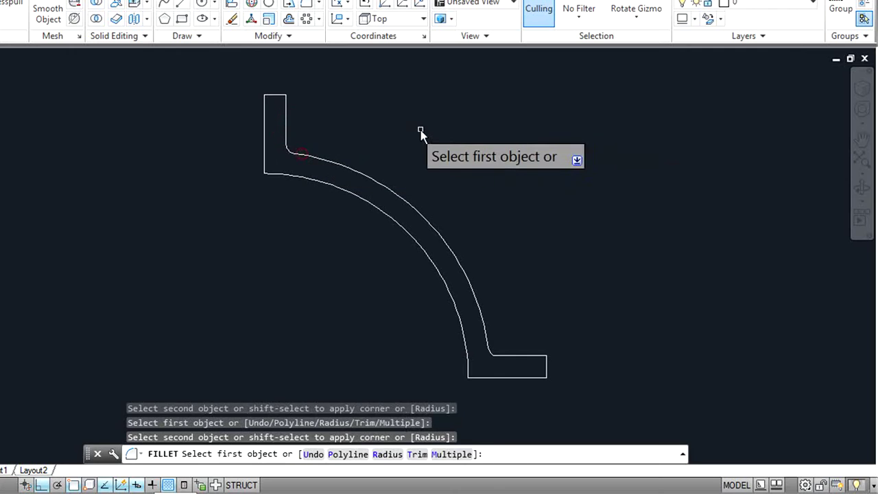
right_click(428, 129)
click(454, 136)
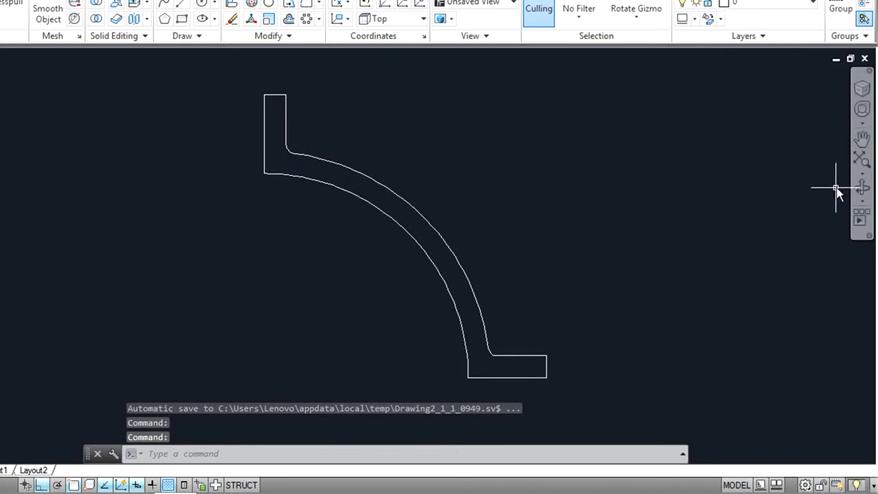
Orbit the view to a tilted 3D angle.
click(862, 192)
mouse_move(717, 308)
mouse_down()
mouse_move(708, 298)
mouse_move(710, 246)
mouse_up()
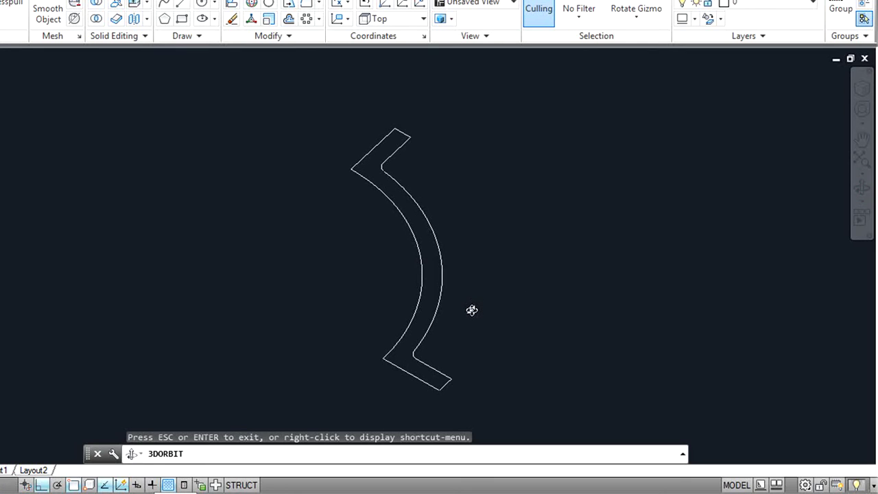
key(Escape)
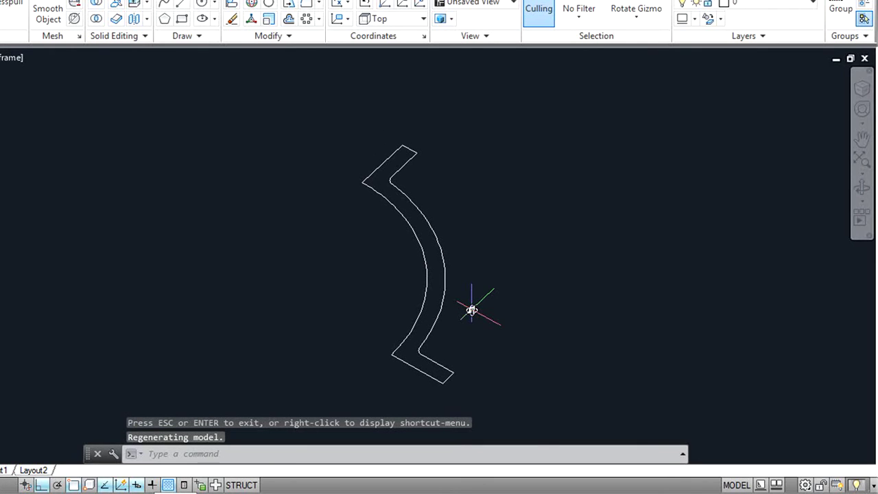
text(j)
Join the ten outline pieces into a single polyline.
key(Return)
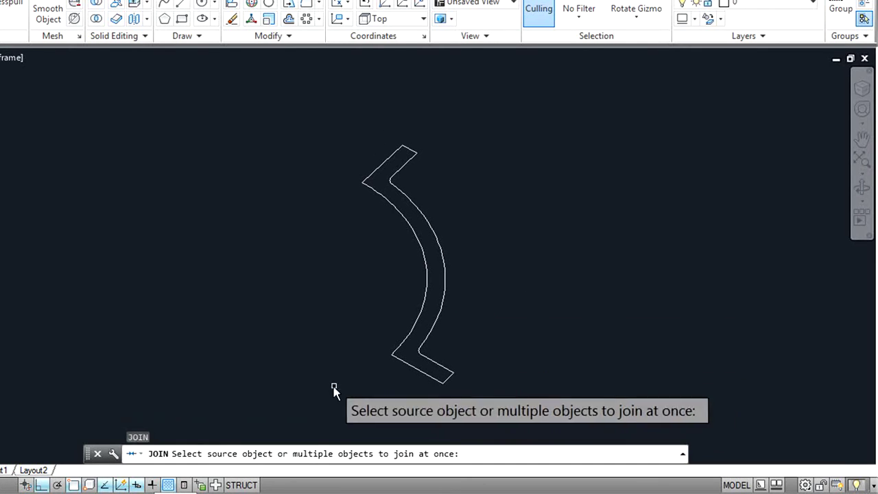
click(299, 398)
click(498, 122)
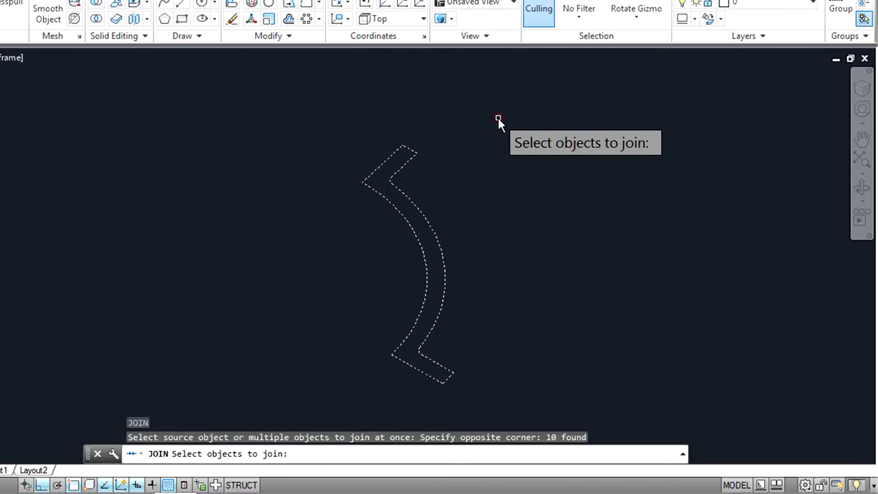
key(Return)
text(E)
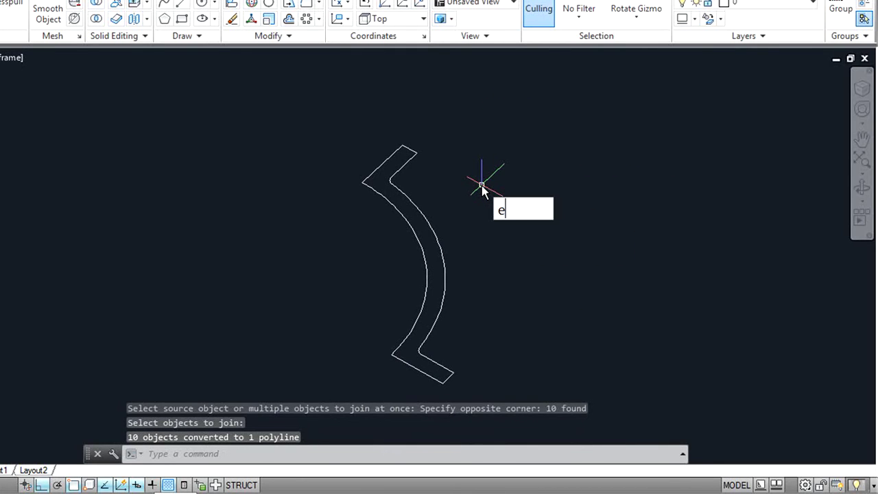
text(XT)
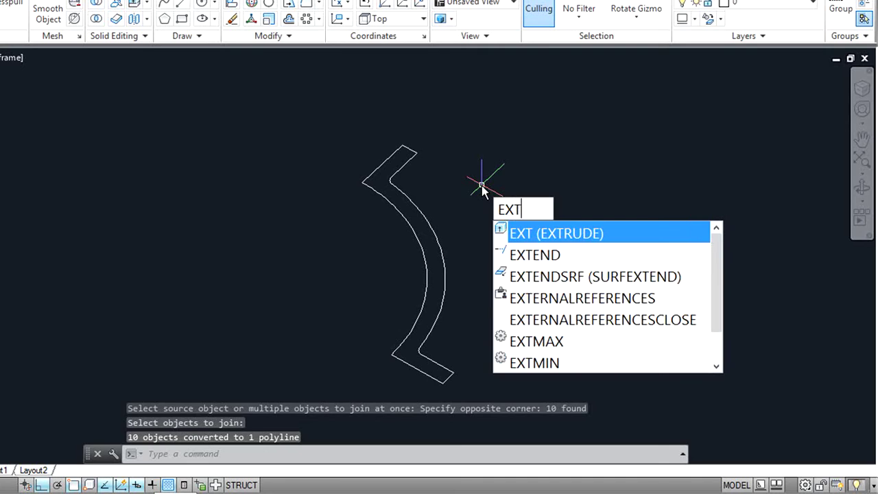
Extrude the joined outline 75 units into a solid bracket.
key(Return)
click(438, 241)
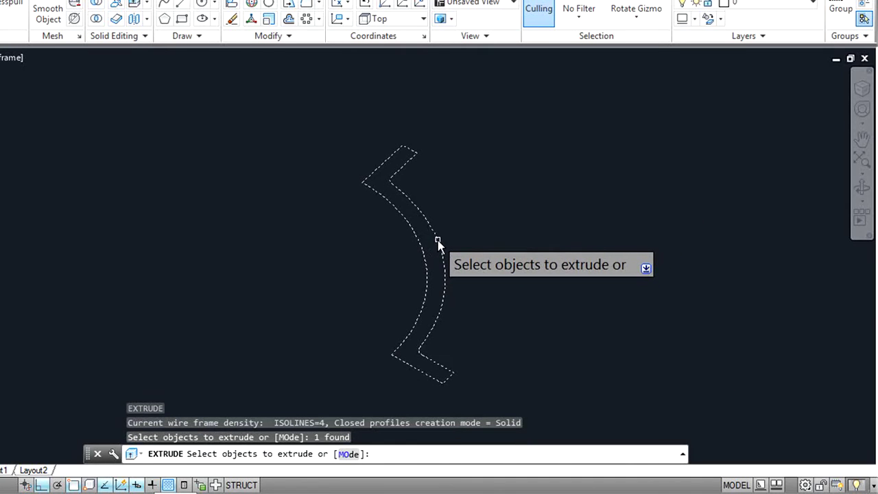
right_click(483, 228)
click(498, 237)
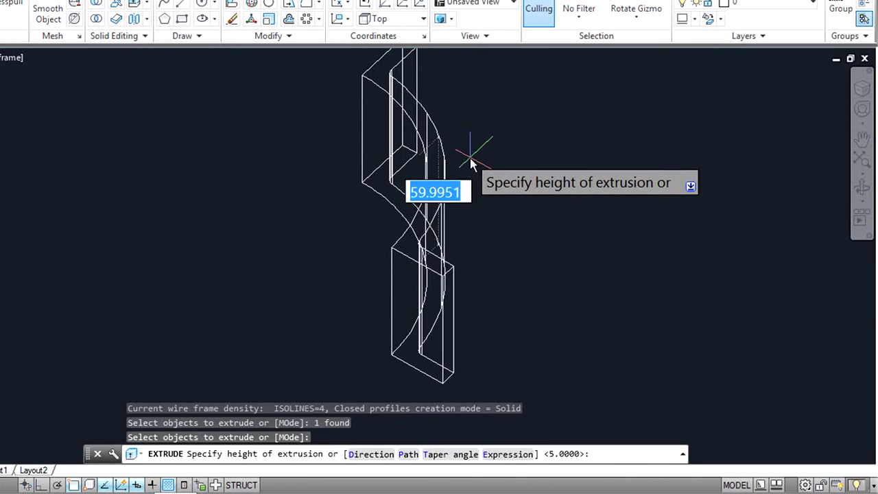
text(74)
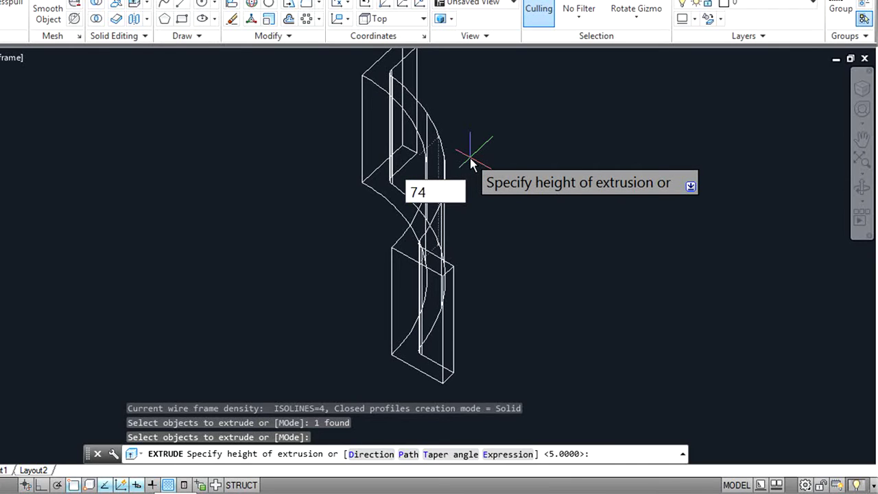
key(BackSpace)
text(5)
key(Return)
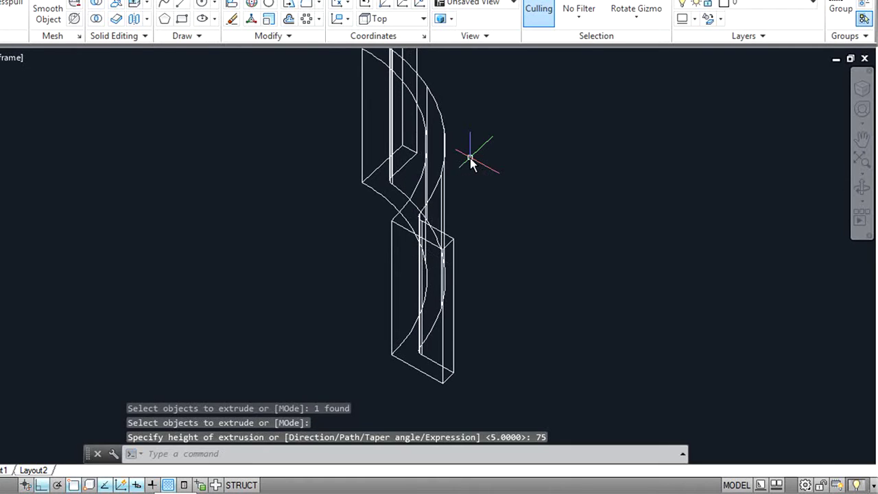
Orbit and zoom in to show the bracket's curved face filling the view.
scroll(565, 226, down, 2)
middle_drag(564, 229, 492, 277)
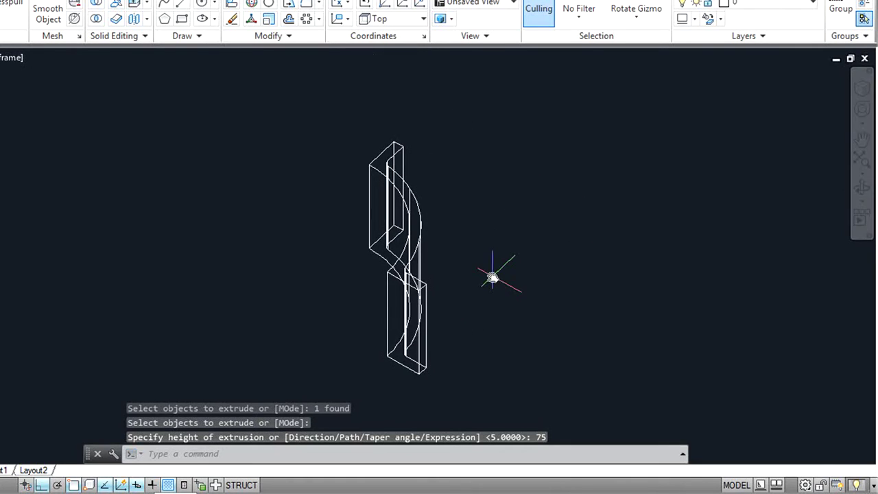
shift+middle_click(792, 209)
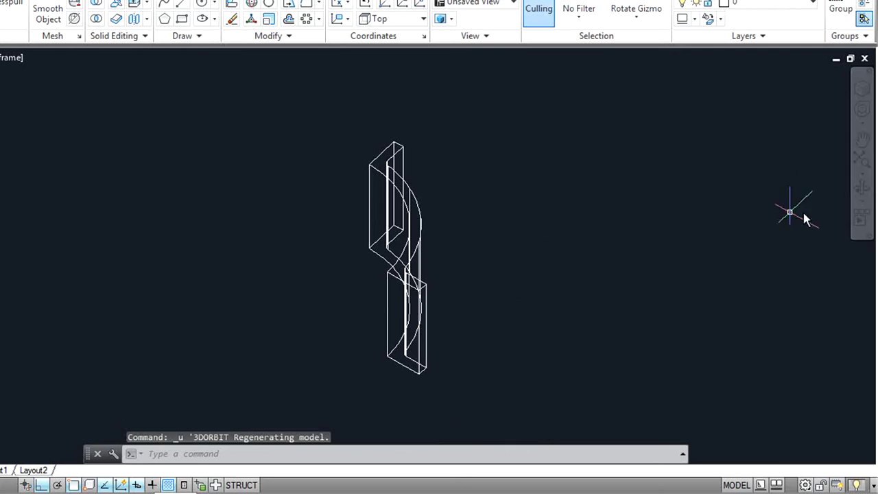
click(862, 190)
mouse_move(445, 344)
mouse_down()
mouse_move(530, 299)
mouse_move(531, 281)
mouse_up()
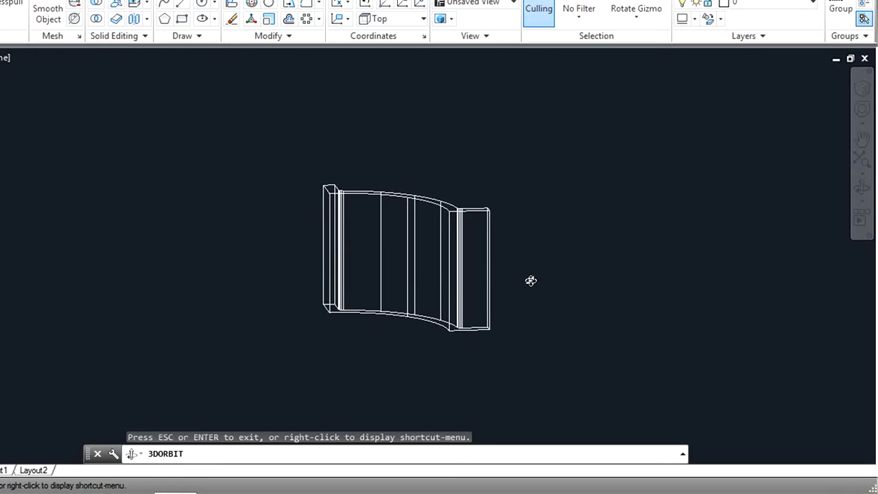
scroll(451, 260, up, 2)
scroll(485, 261, up, 1)
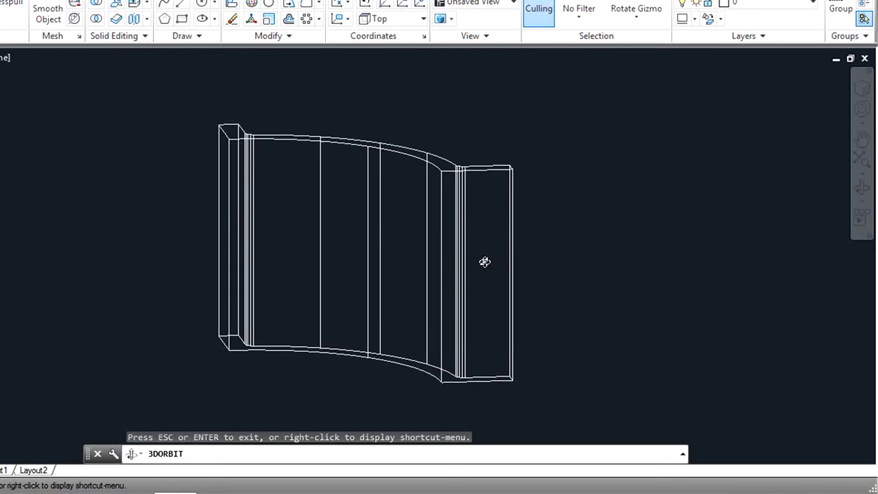
key(Escape)
Draw a radius-3 circle centred on the end face's top corner.
key(Return)
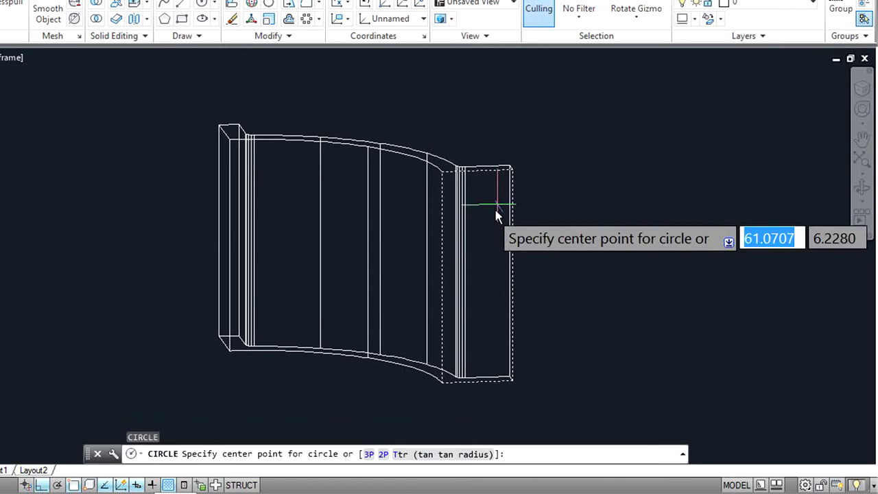
click(510, 171)
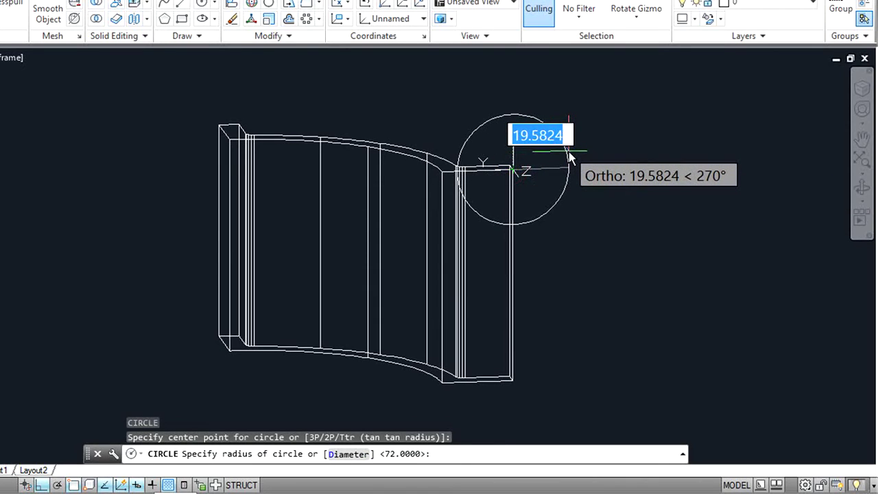
text(3)
key(Return)
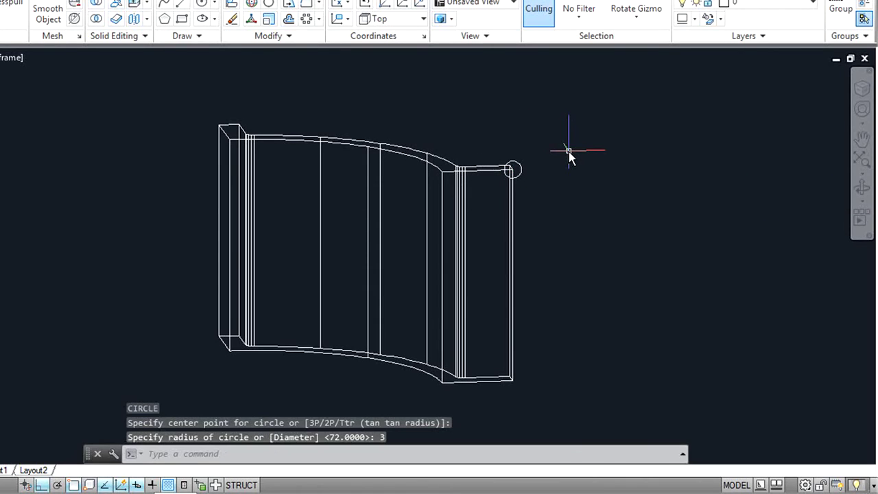
Move the circle 10 units inward along the edge.
text(m)
key(Return)
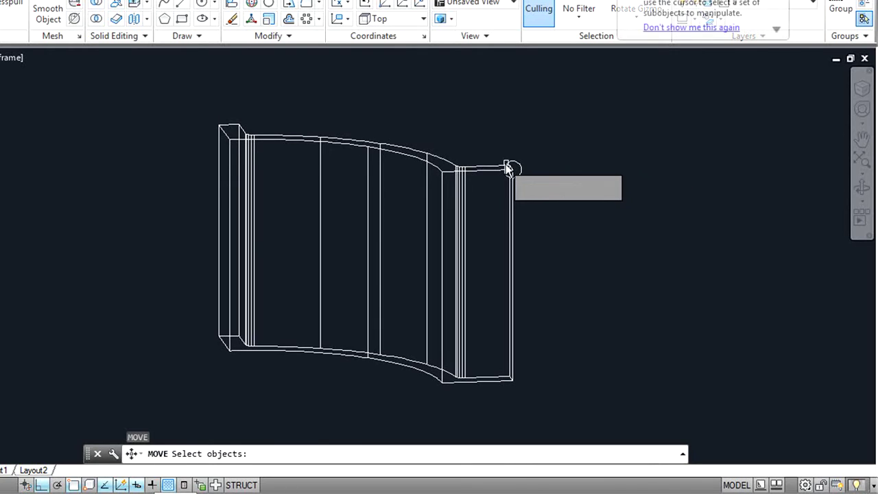
key(Return)
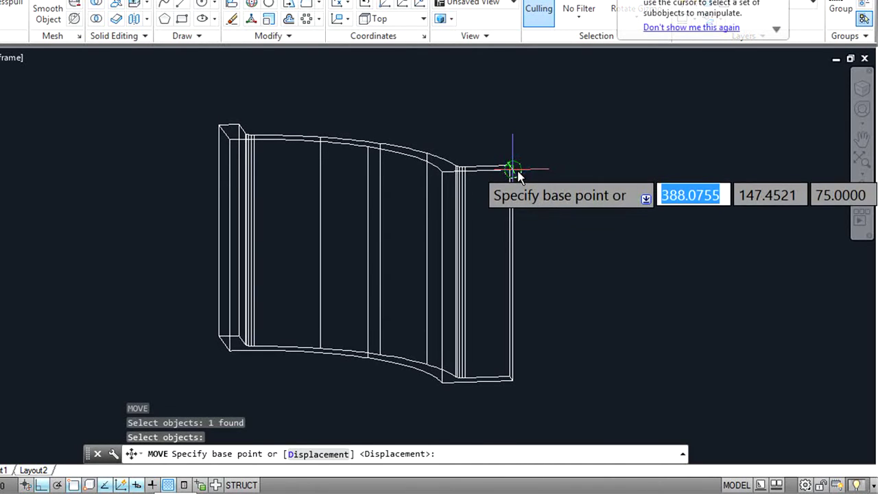
scroll(513, 170, up, 5)
click(488, 172)
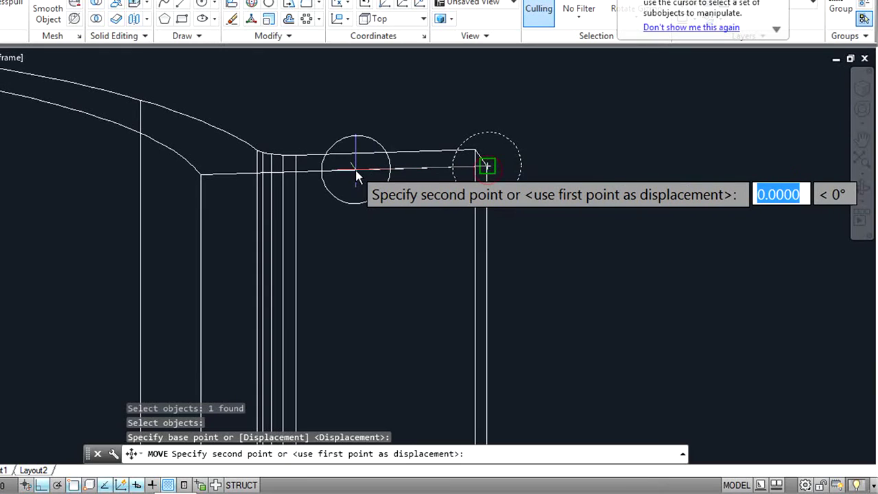
key(Return)
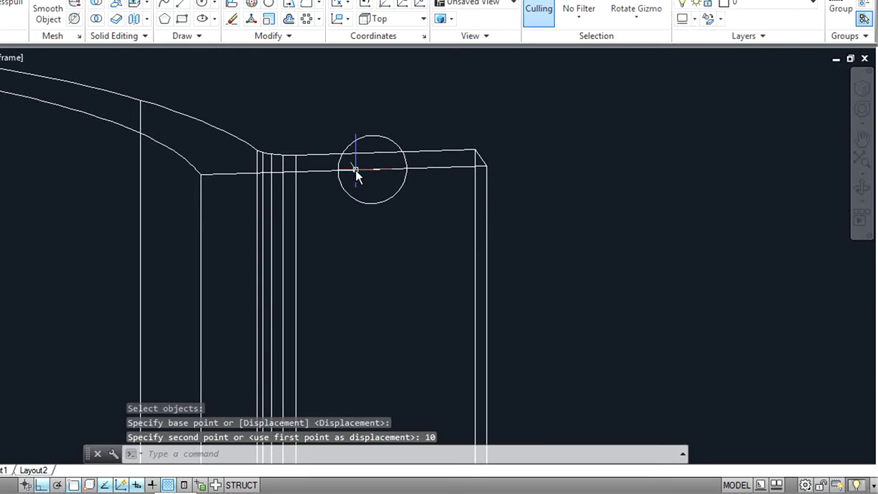
text(m)
Move the circle 10 units down the end face.
key(Return)
click(373, 137)
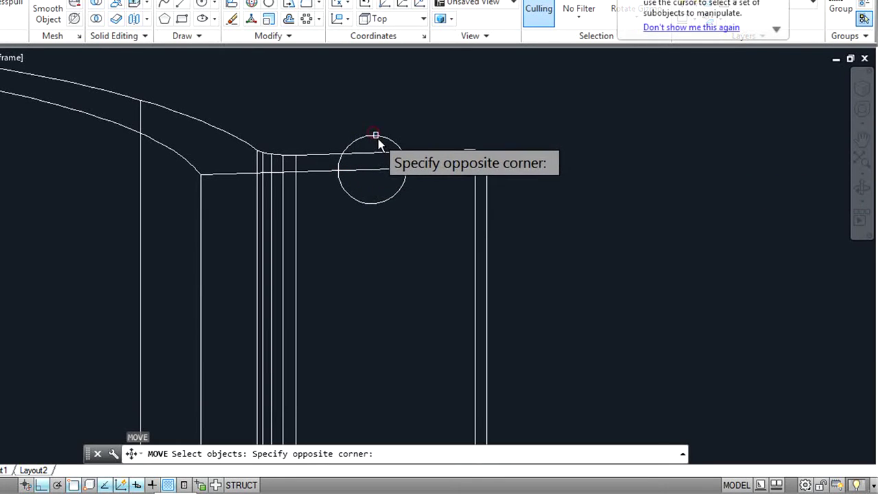
click(378, 138)
click(378, 139)
key(Return)
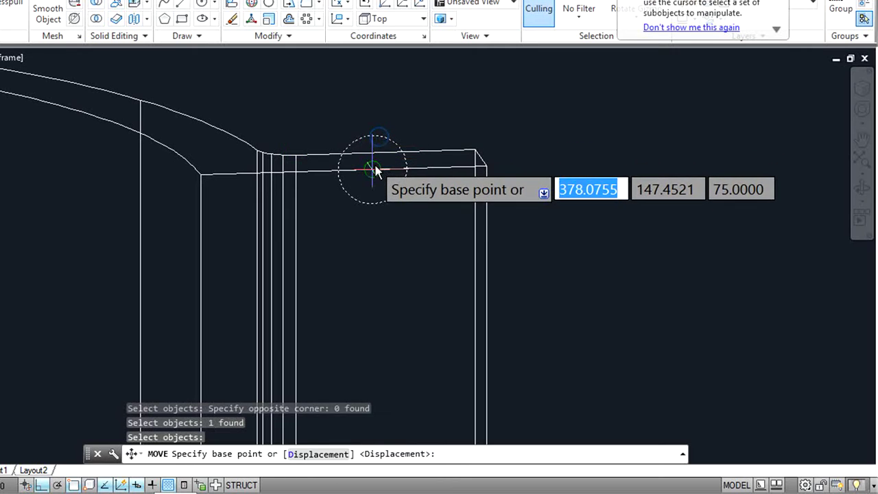
click(374, 168)
text(1)
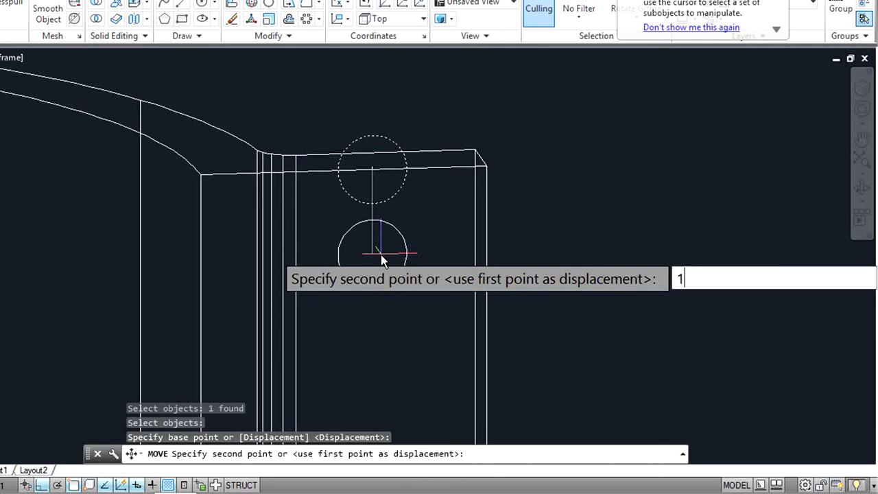
text(0)
key(Return)
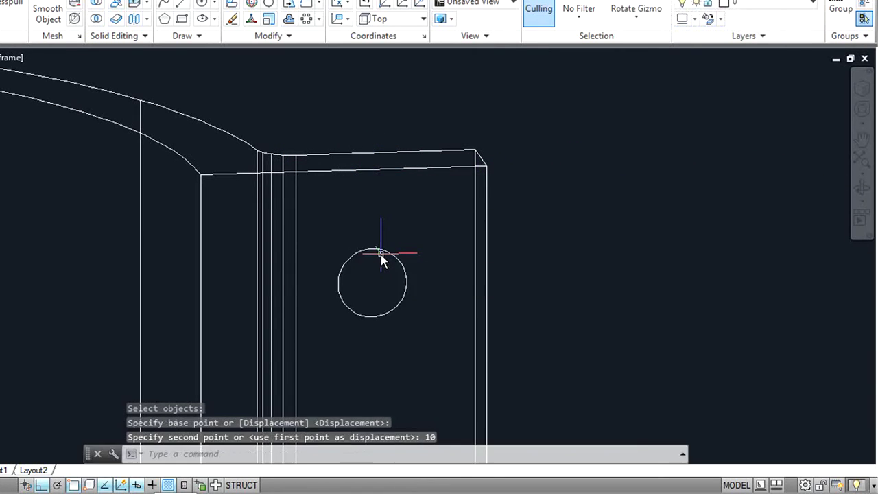
shift+middle_drag(380, 255, 425, 155)
scroll(424, 155, down, 2)
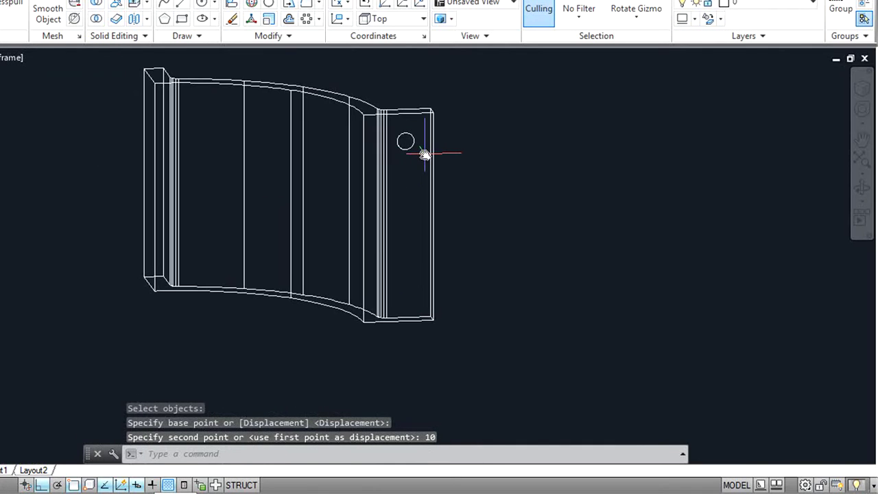
Copy the small circle 55 units downward.
text(co)
key(Return)
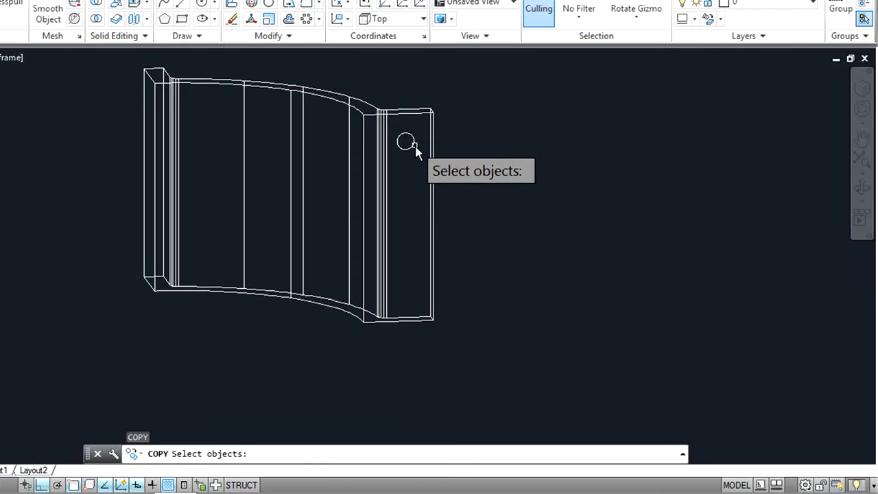
click(410, 145)
key(Return)
click(405, 141)
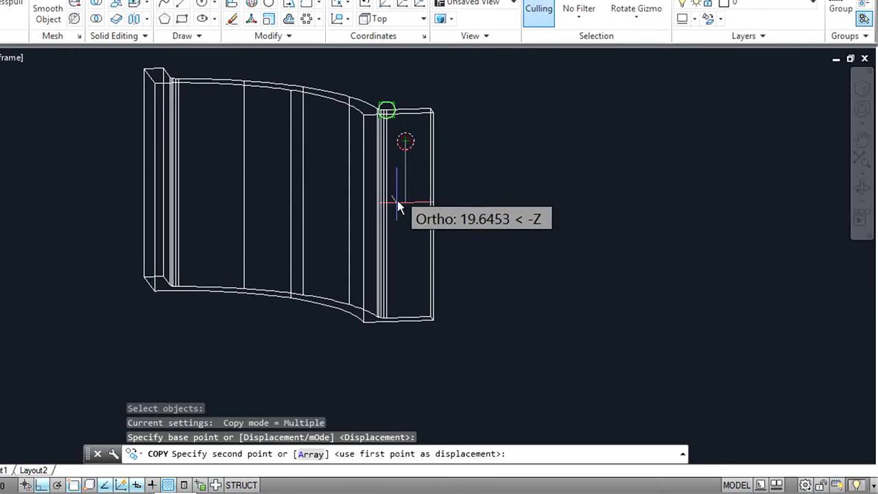
text(55)
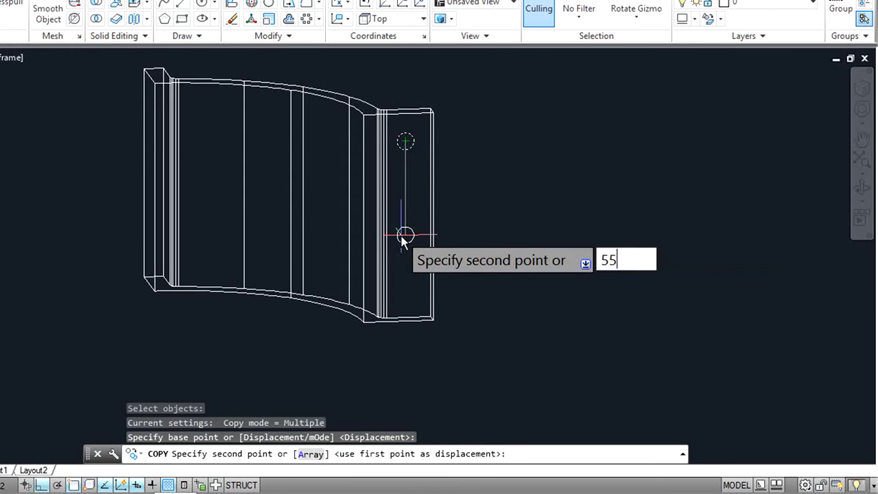
key(Return)
key(Escape)
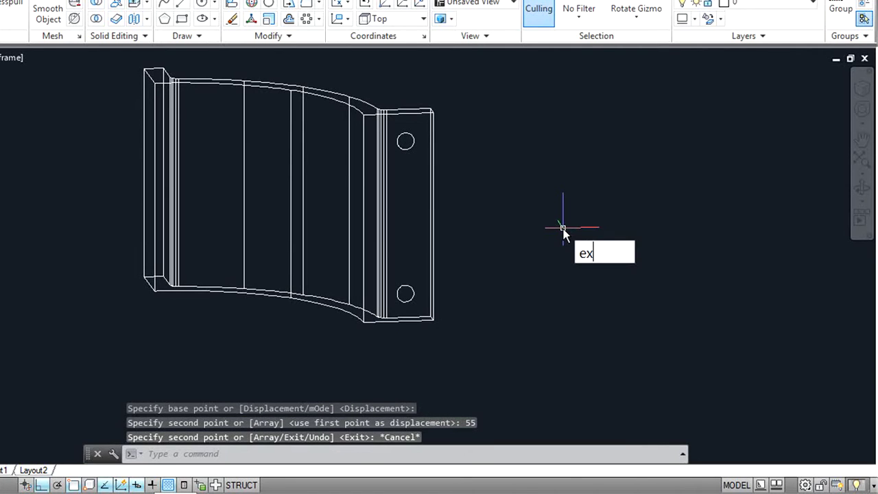
Extrude both small circles into cylinders on the end face.
text(t)
key(Return)
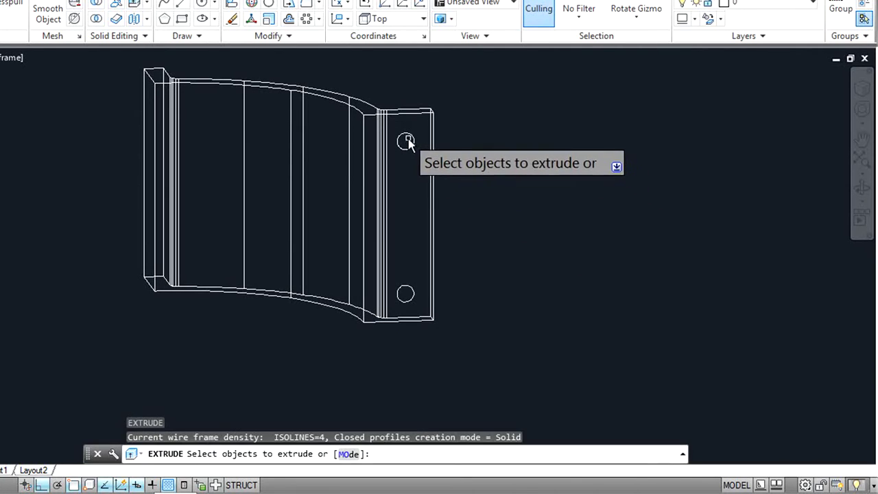
click(407, 139)
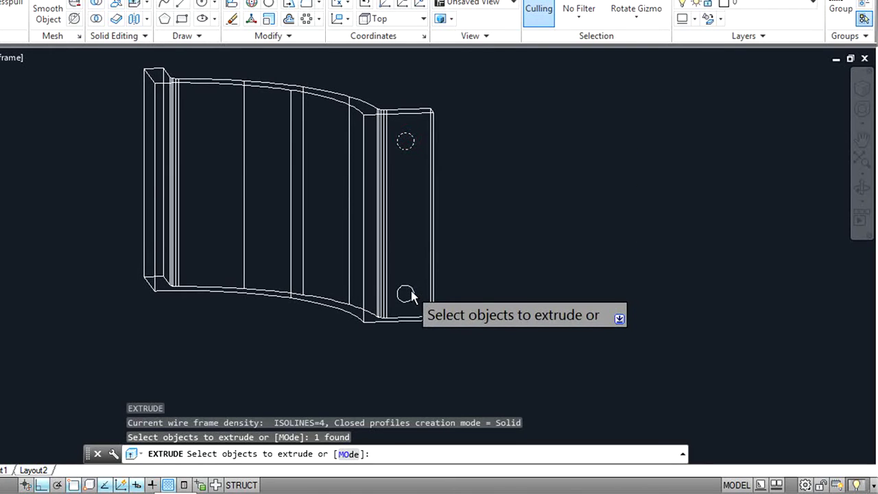
click(410, 292)
right_click(541, 241)
click(574, 248)
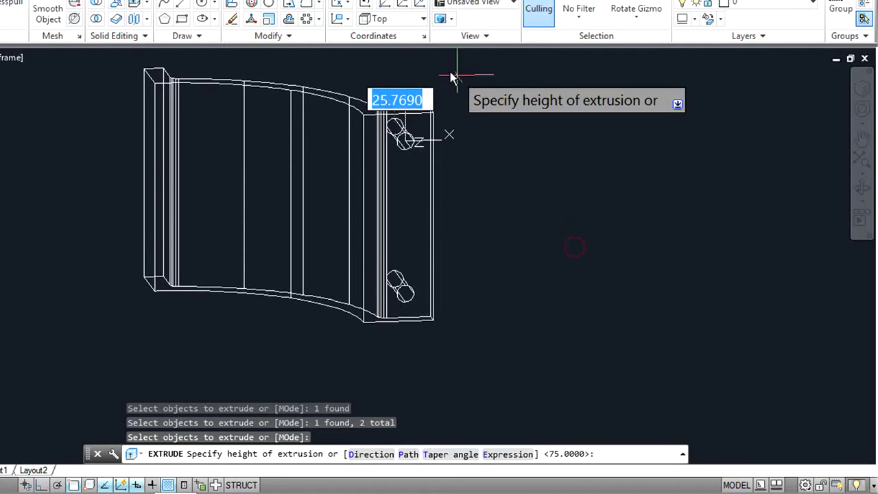
click(423, 75)
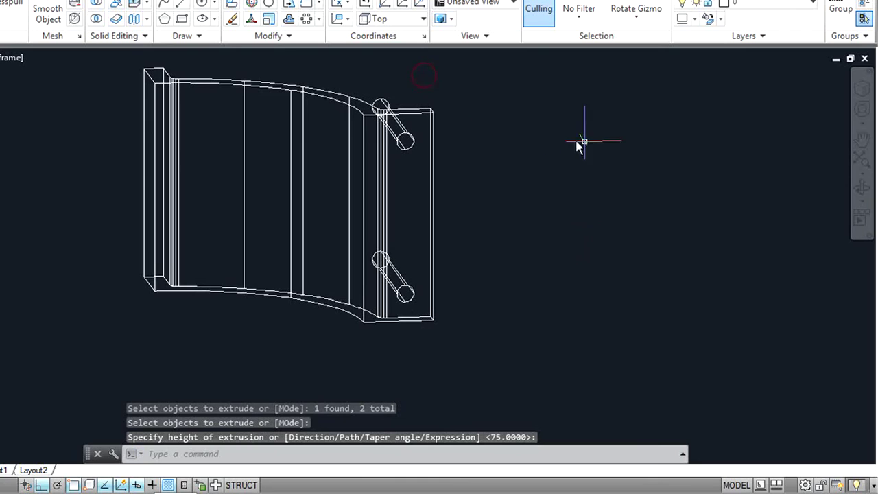
Copy both cylinders to the corner at the bracket's opposite end.
text(co)
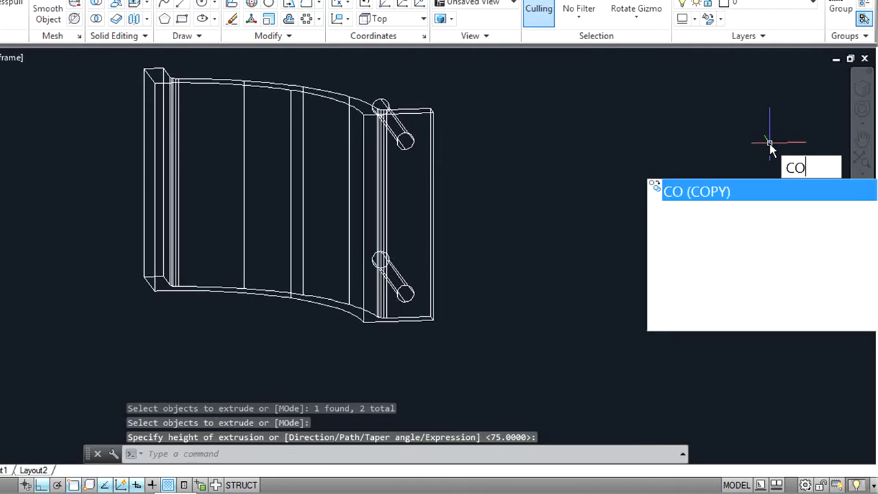
key(Return)
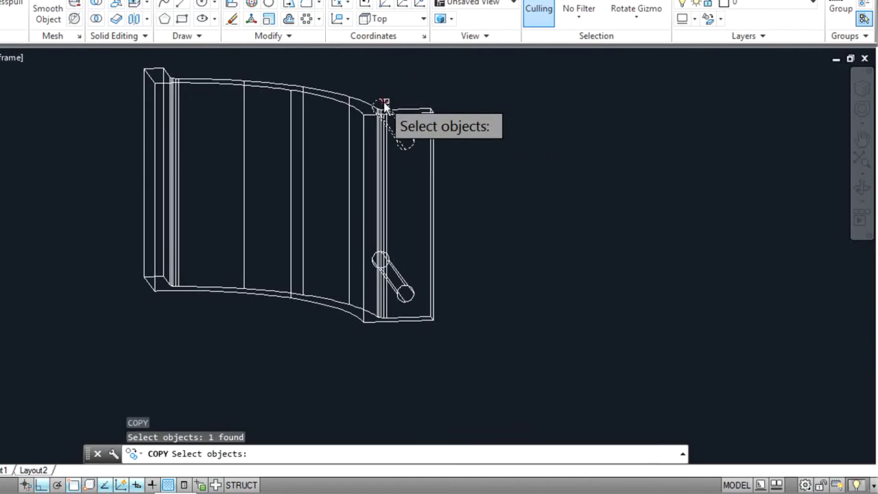
click(402, 291)
right_click(561, 207)
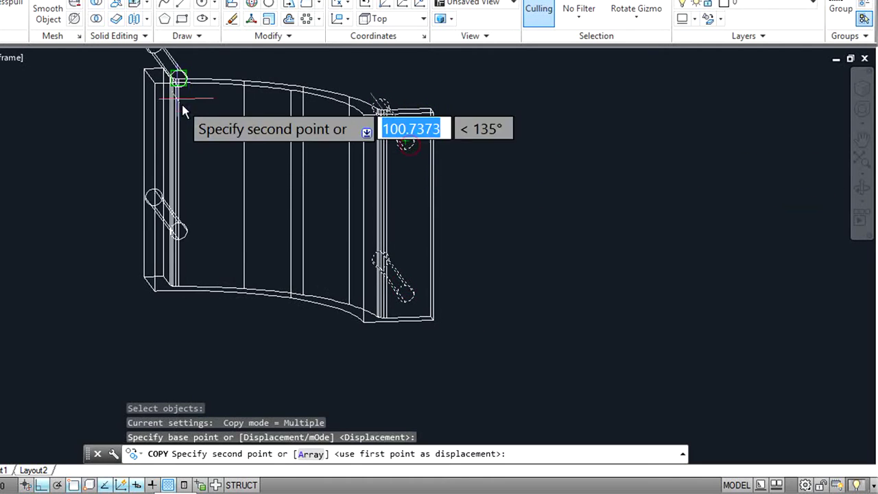
click(132, 74)
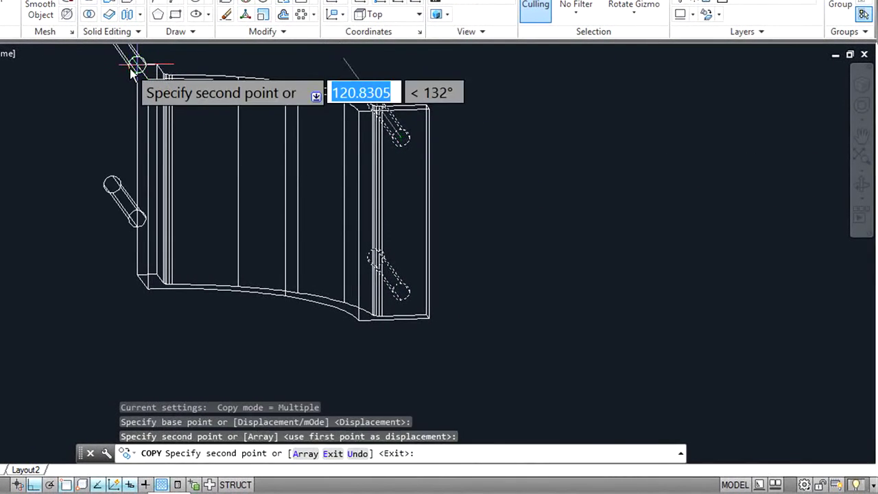
right_click(689, 179)
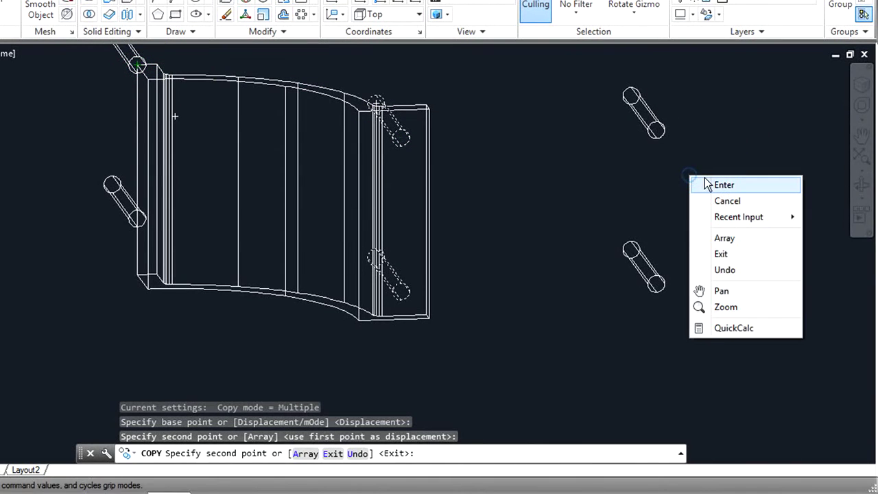
click(749, 183)
Orbit the model to check both cylinder pairs.
click(862, 185)
mouse_move(507, 237)
mouse_down()
mouse_move(493, 234)
mouse_move(587, 247)
mouse_move(579, 254)
mouse_up()
key(Escape)
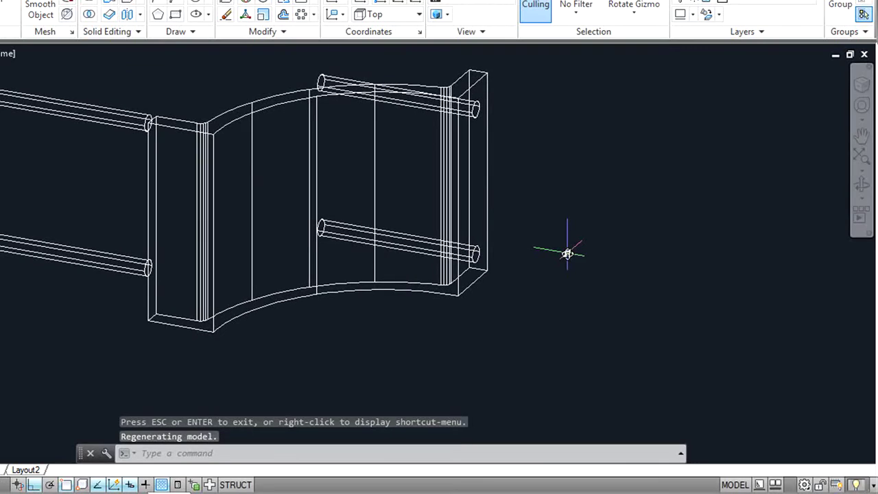
text(3)
text(A)
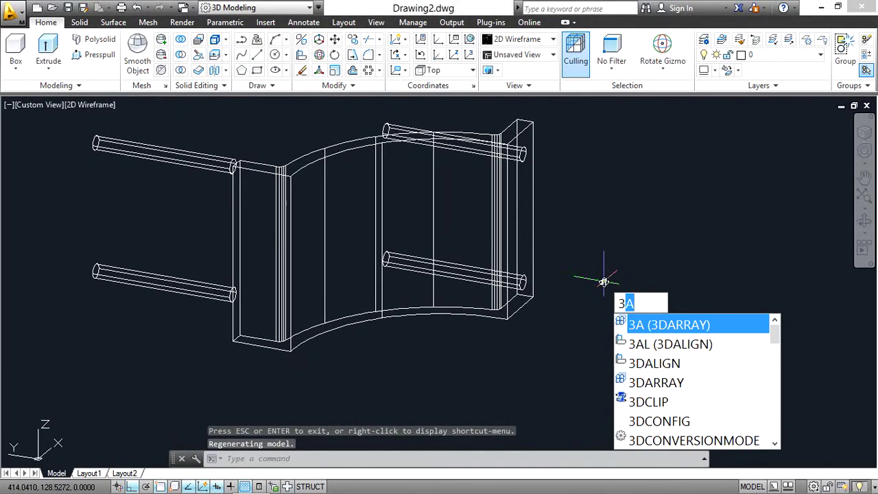
text(r)
Rotate the two loose cylinders in 3D about a pivot on the bracket.
key(Return)
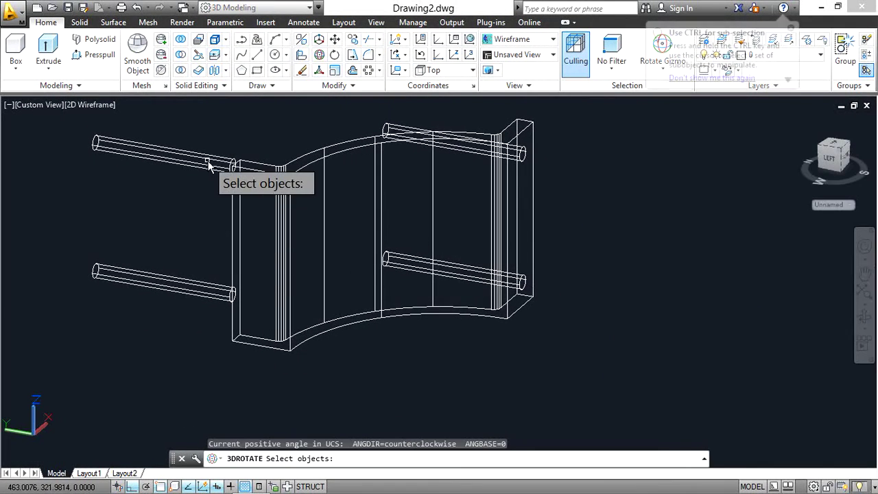
click(212, 165)
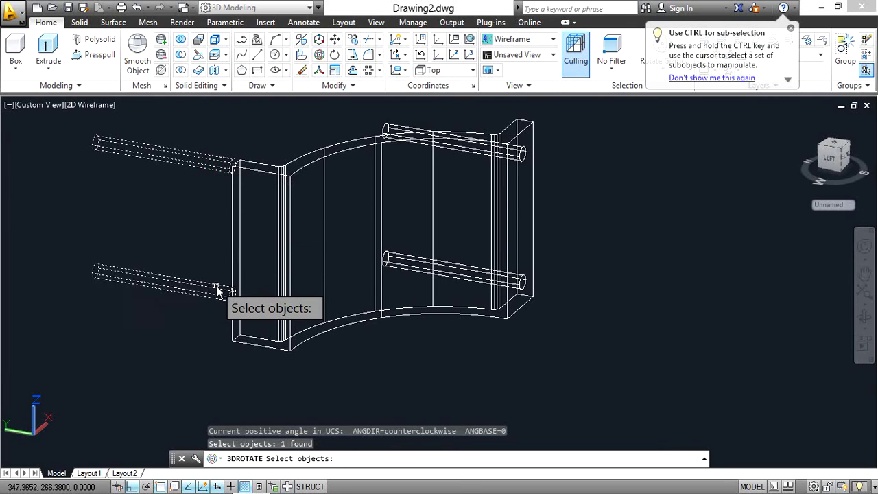
click(215, 288)
key(Return)
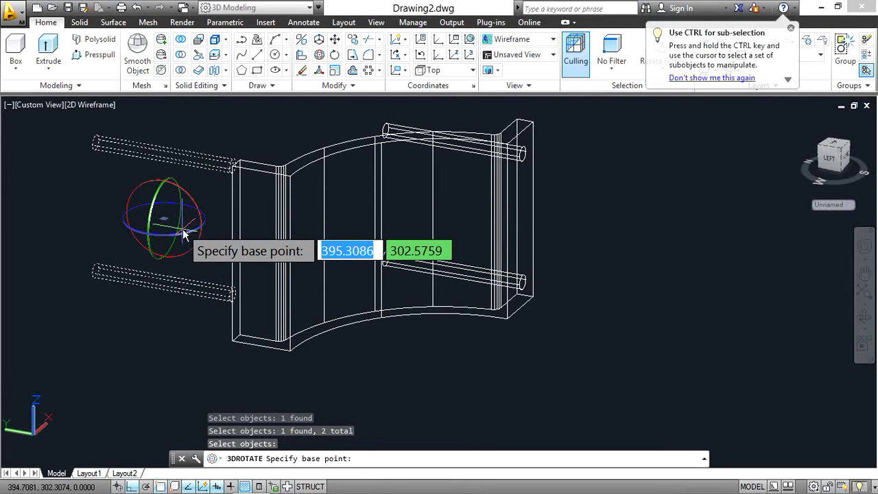
click(171, 233)
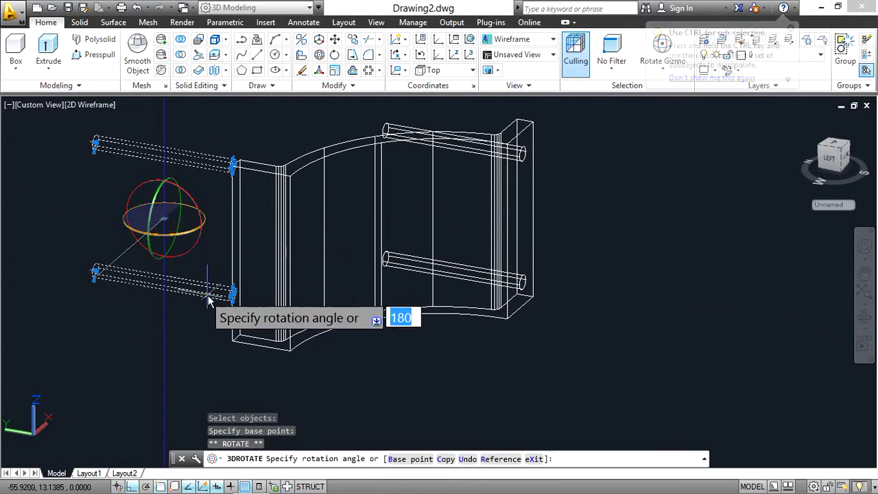
click(253, 250)
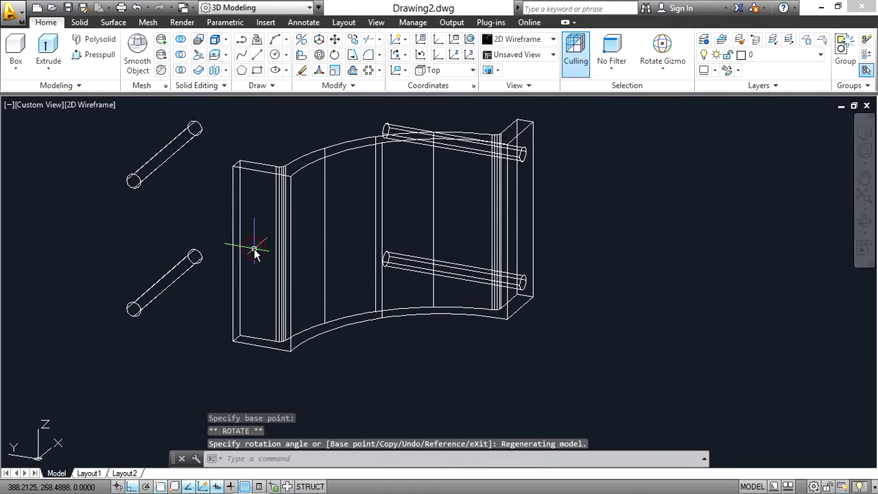
key(ctrl+z)
key(ctrl+z)
key(ctrl+z)
Move the two cylinders from their end point to the left flange's corner.
key(Return)
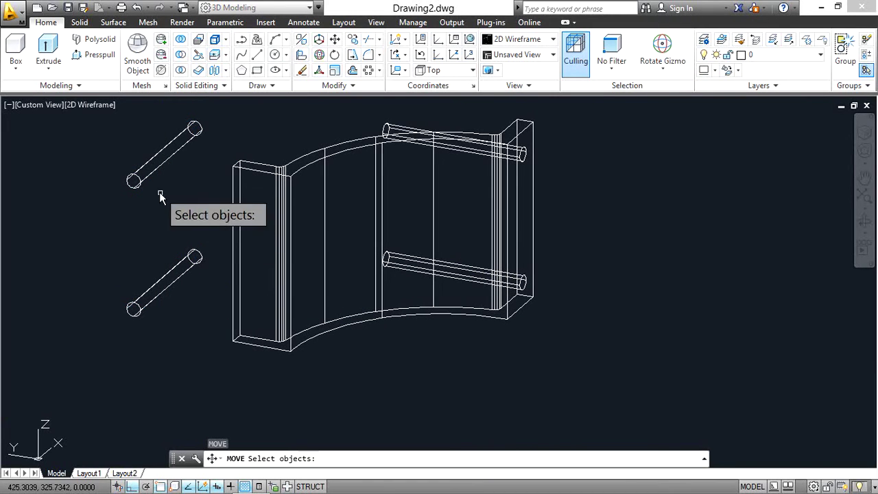
click(136, 179)
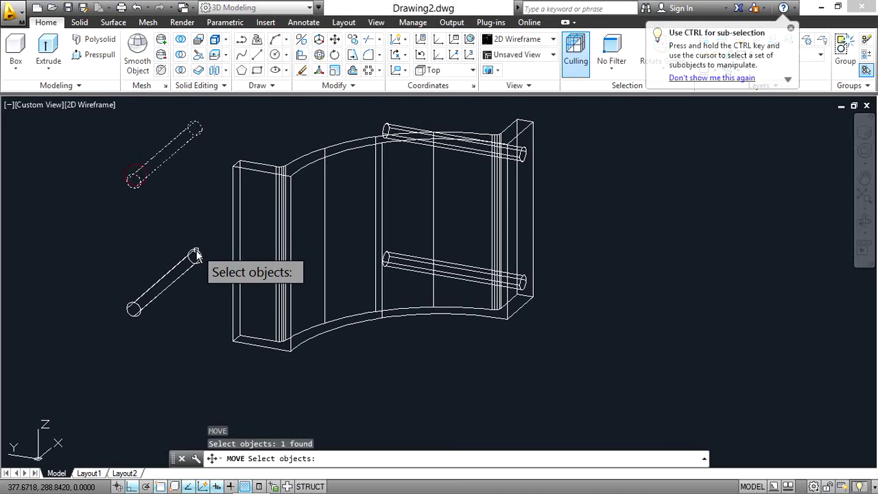
key(Return)
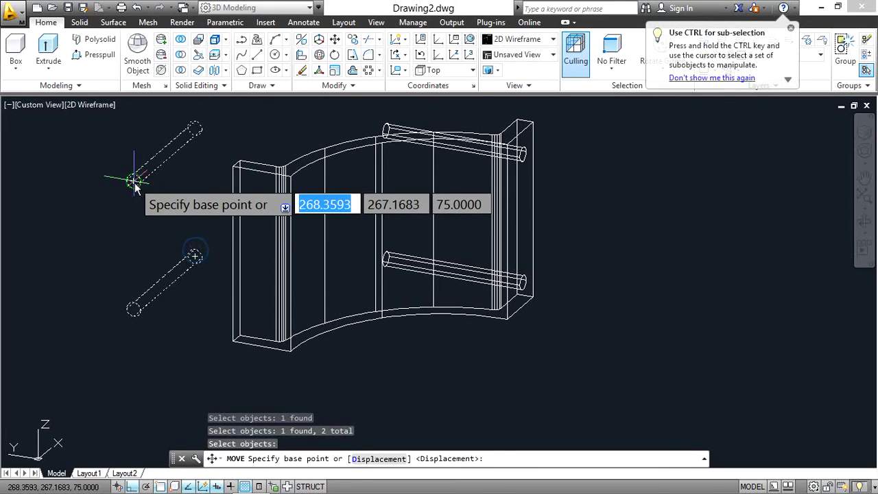
click(134, 180)
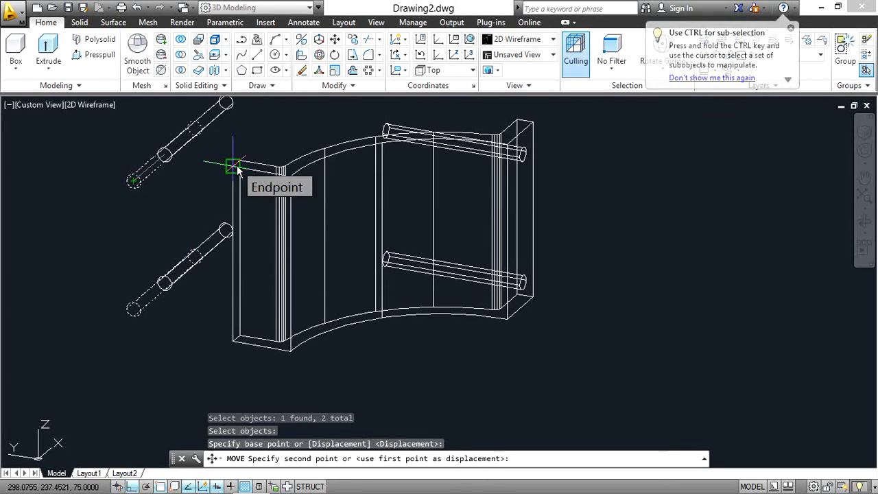
click(230, 167)
scroll(218, 194, up, 2)
scroll(218, 195, up, 1)
scroll(237, 205, up, 1)
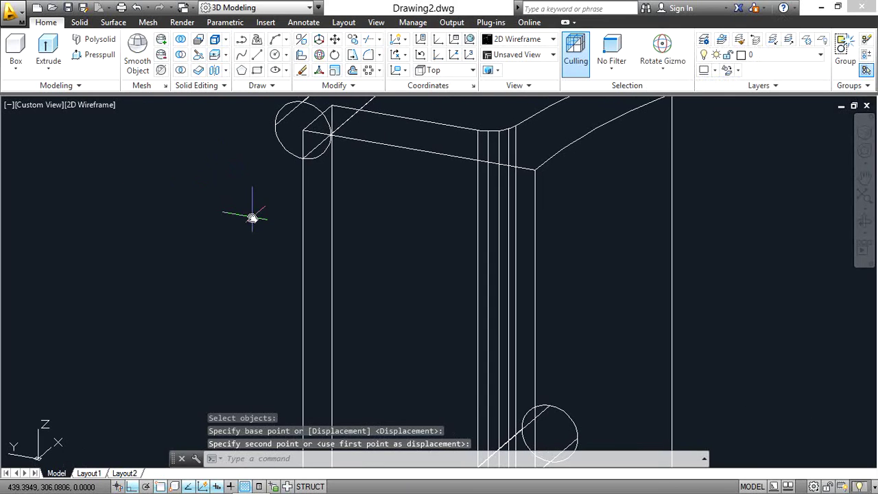
text(m)
Shift one cylinder pair 10 units along its length.
key(Return)
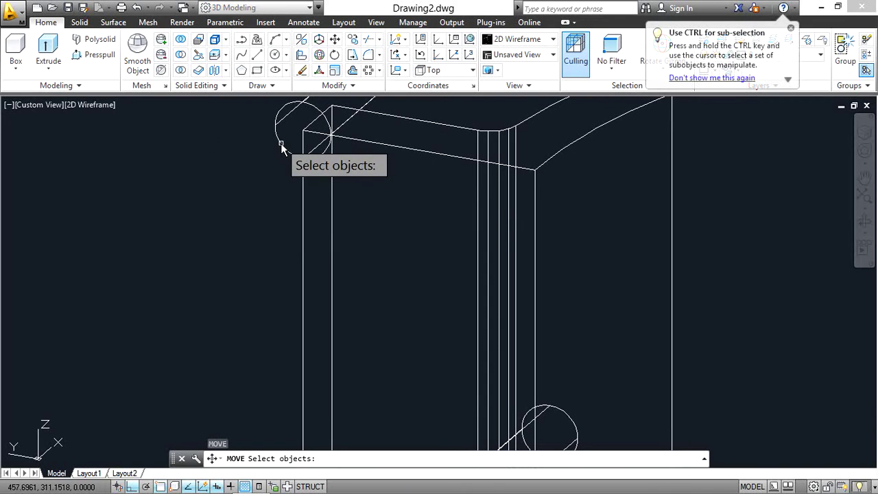
click(279, 146)
click(555, 408)
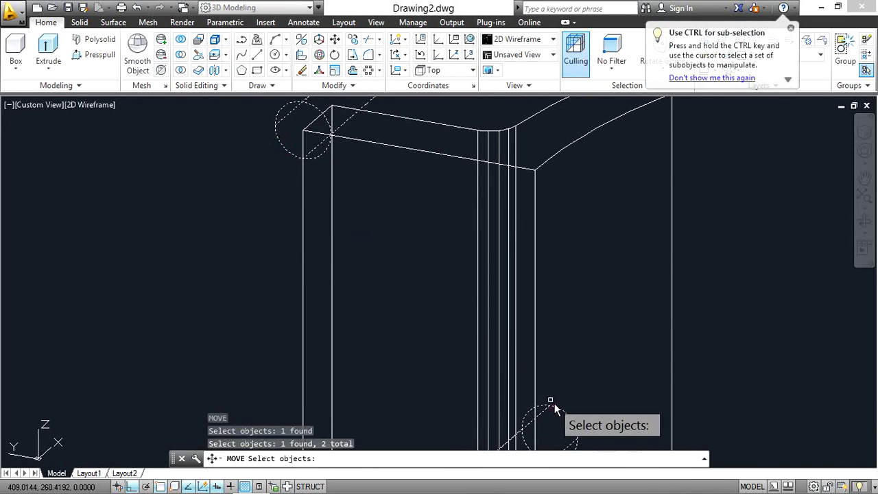
key(Return)
click(303, 136)
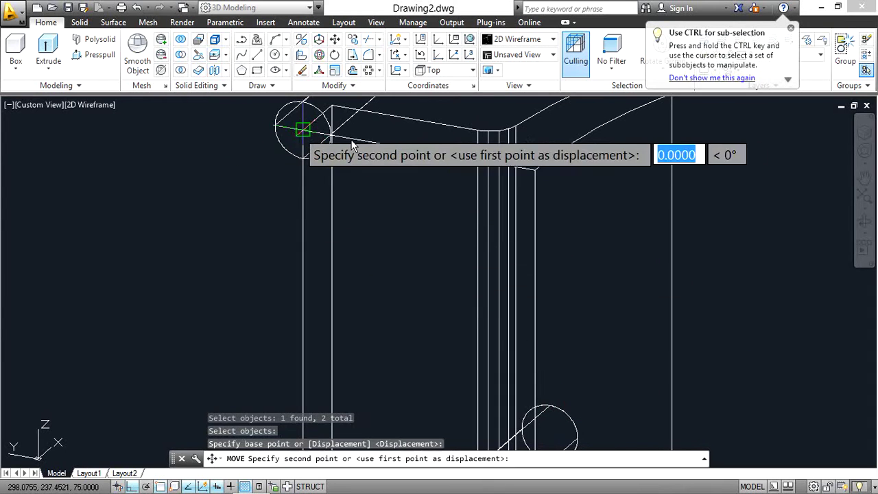
text(0)
key(Return)
text(m)
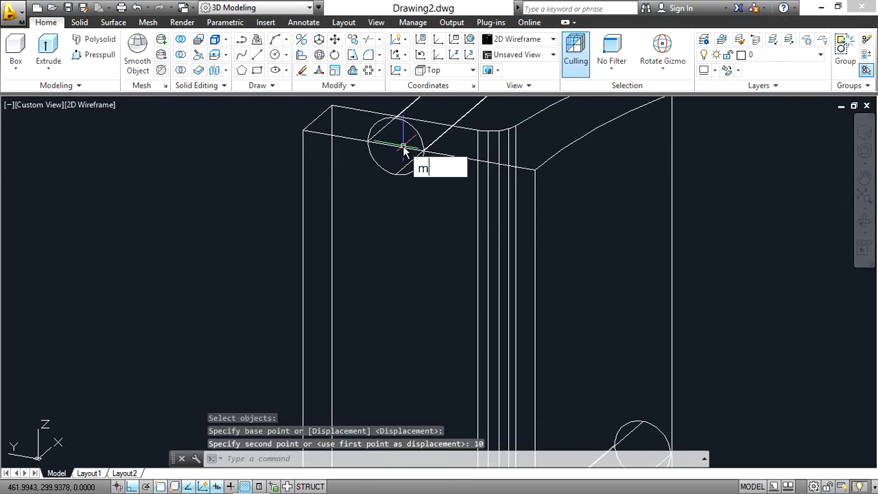
Shift the other cylinder pair 10 units so the pins protrude past the end faces.
key(Return)
click(417, 169)
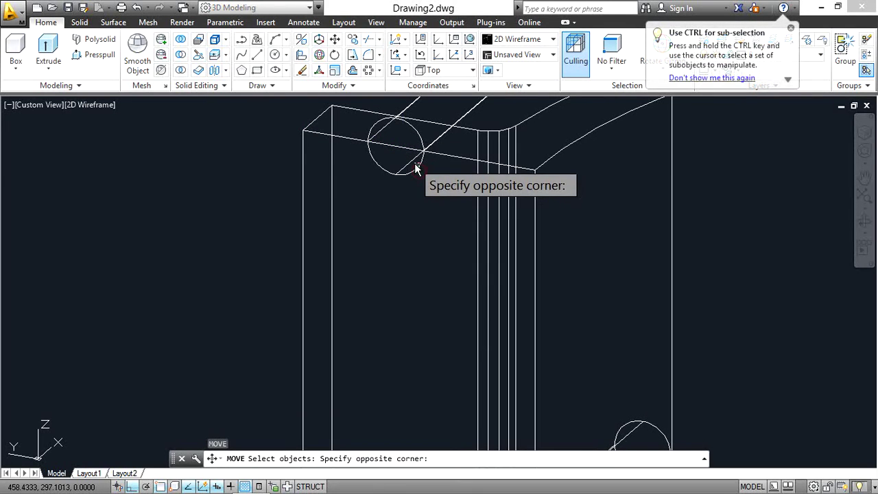
click(415, 168)
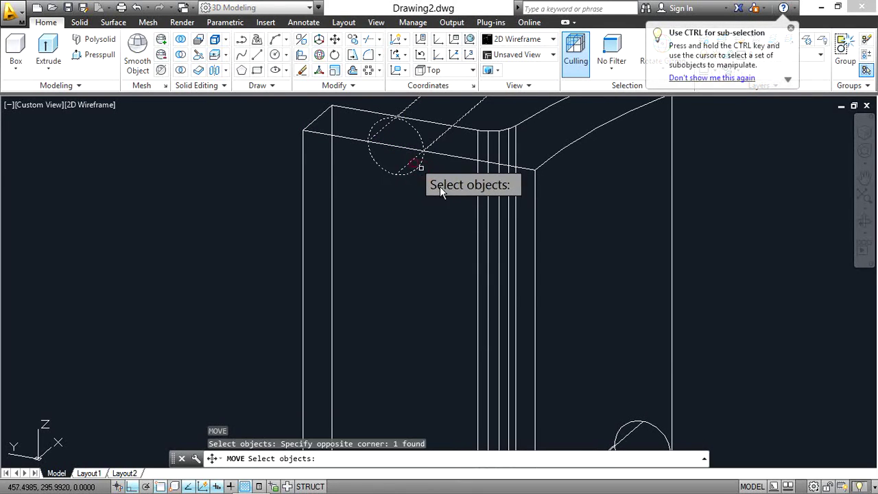
click(636, 427)
right_click(416, 289)
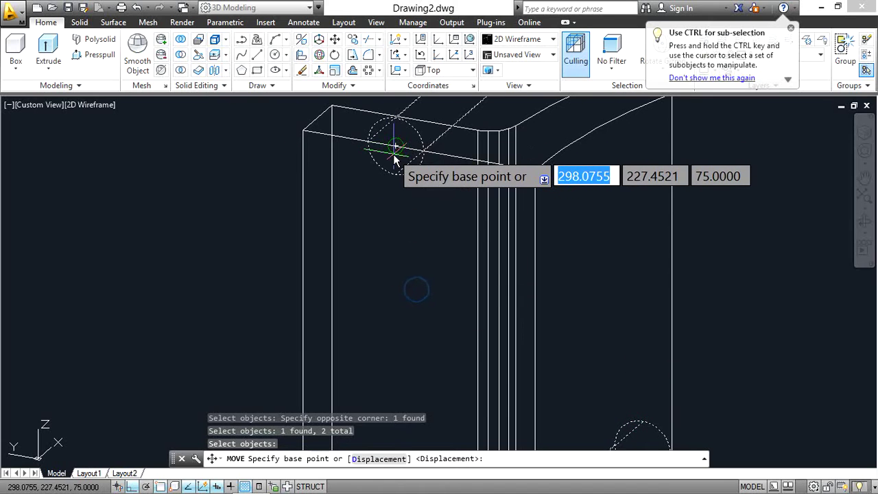
click(394, 147)
text(1)
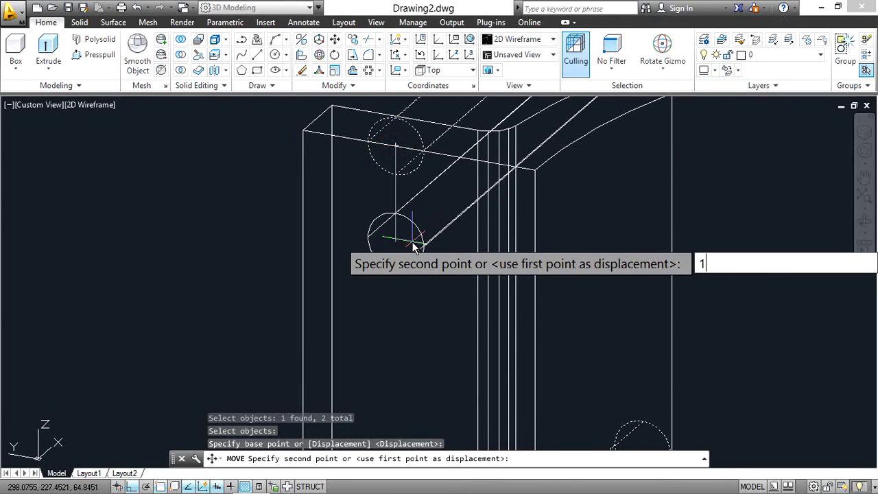
text(0)
key(Return)
scroll(409, 246, down, 5)
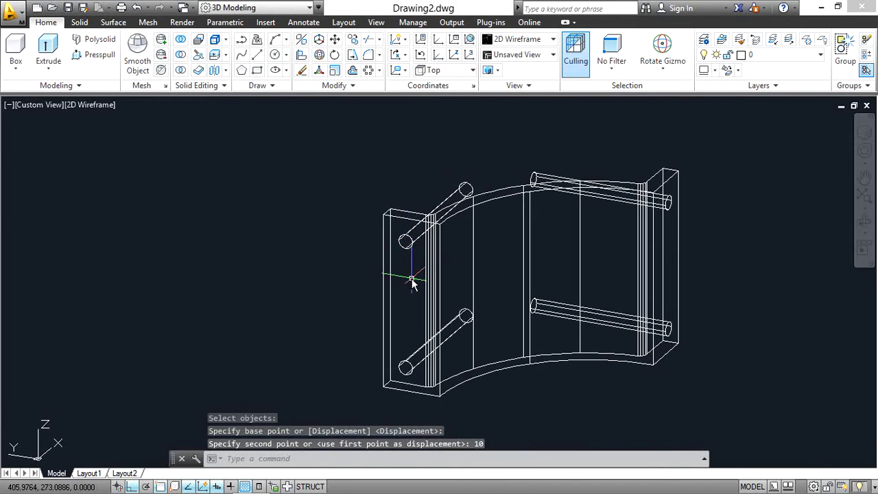
middle_drag(412, 281, 323, 265)
text(S)
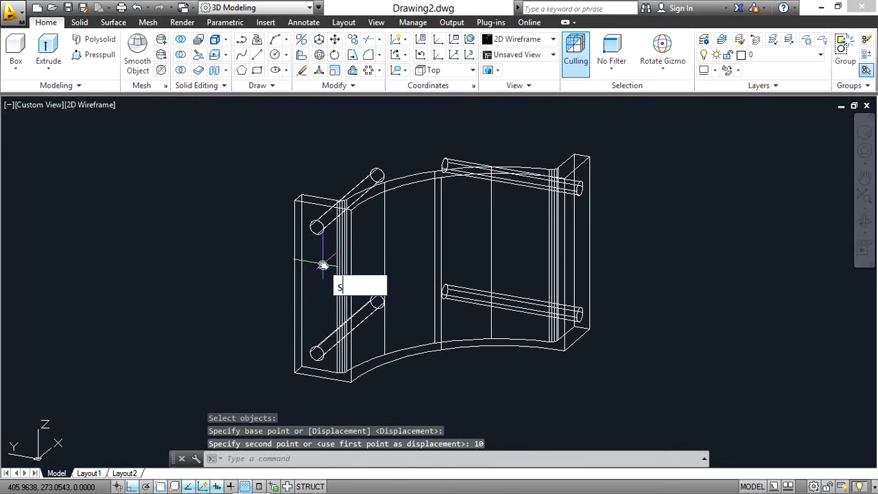
Subtract all four cylinders from the curved bracket, cutting two pin holes per flange.
text(u)
key(Return)
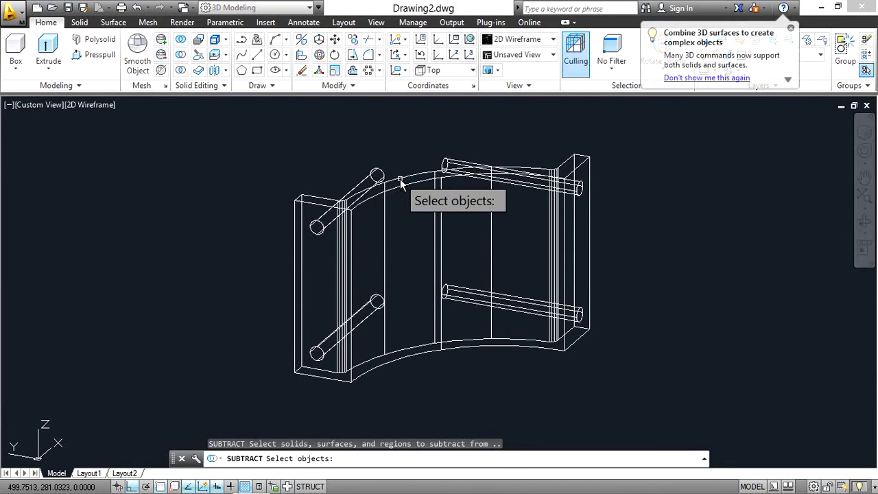
click(400, 181)
key(Return)
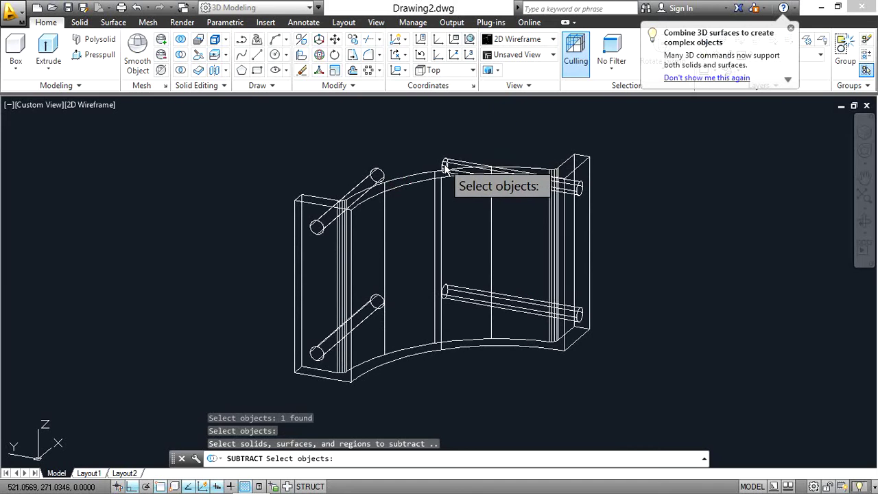
click(444, 167)
click(382, 174)
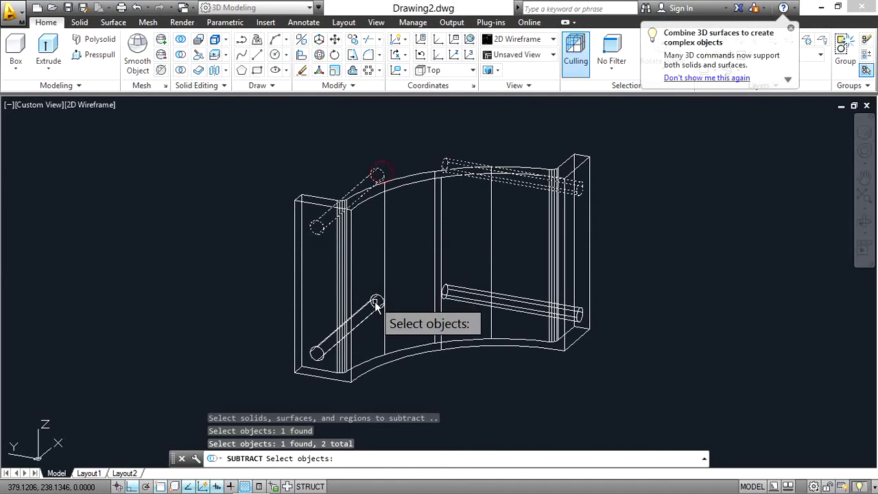
click(376, 302)
click(369, 306)
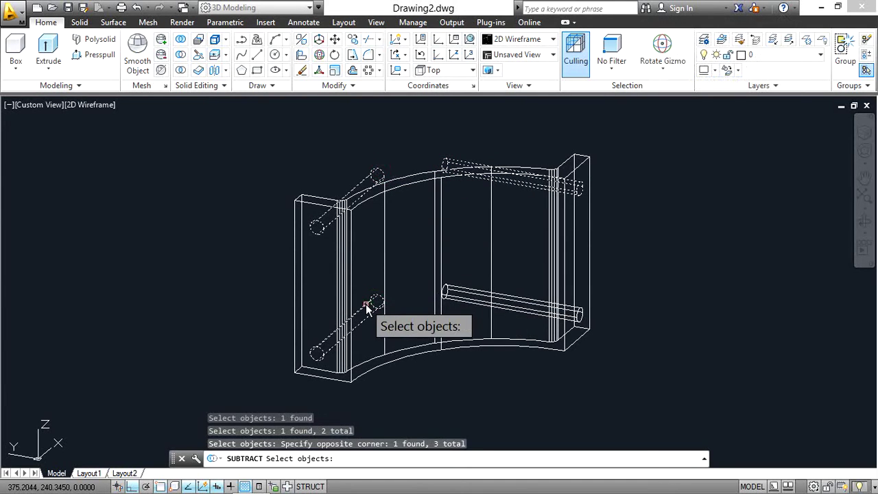
click(452, 291)
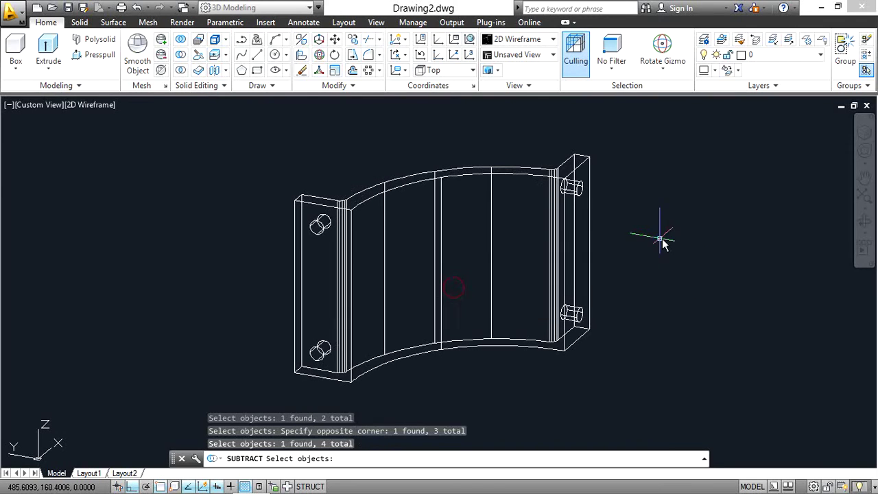
key(Return)
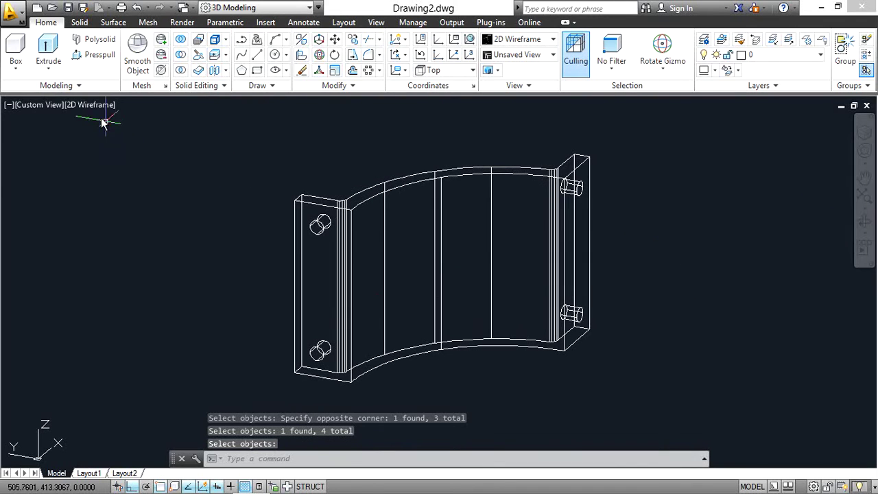
Shade the model in Realistic style and orbit it edge-on to inspect the holes.
click(90, 107)
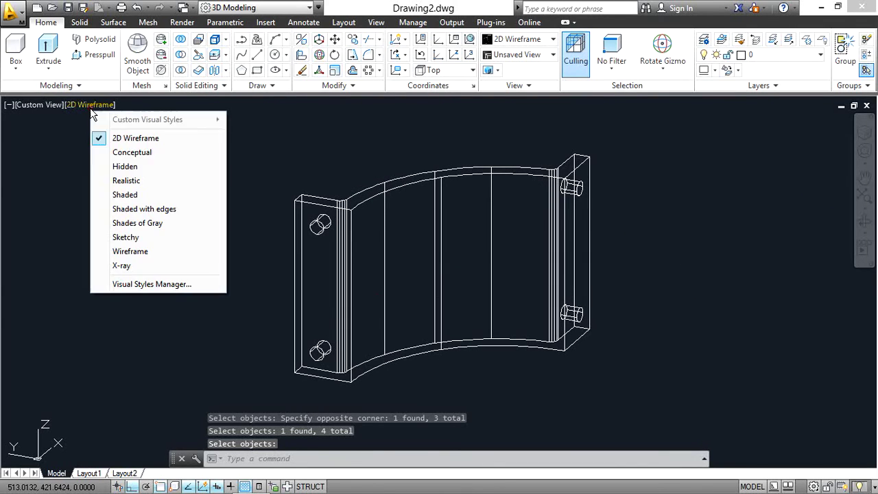
click(127, 176)
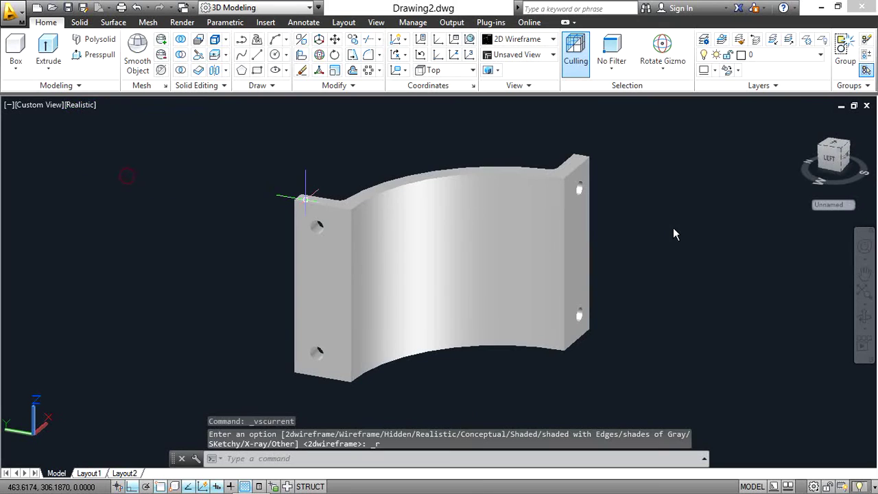
click(863, 322)
mouse_move(766, 320)
mouse_down()
mouse_move(591, 367)
mouse_move(615, 357)
mouse_move(620, 378)
mouse_up()
right_click(535, 285)
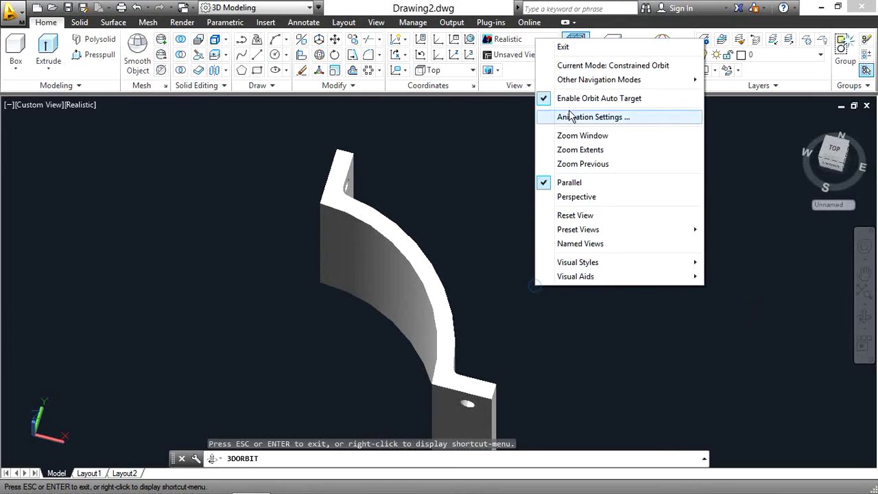
click(563, 46)
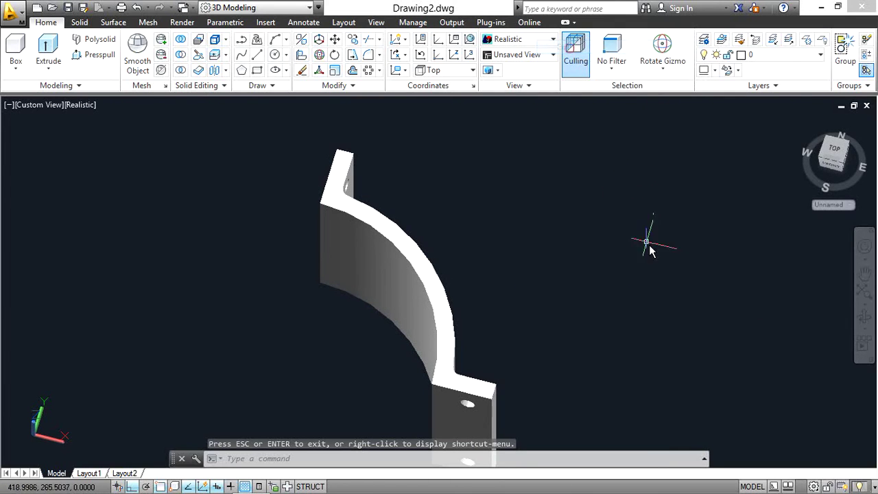
Show the bracket in Top view, pan it left, and return to 2D Wireframe.
click(831, 152)
middle_drag(600, 321, 414, 301)
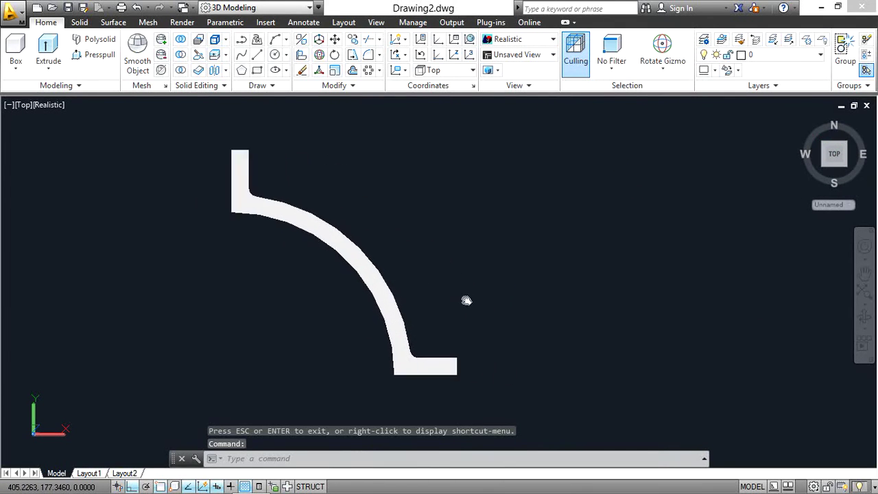
click(37, 105)
click(96, 137)
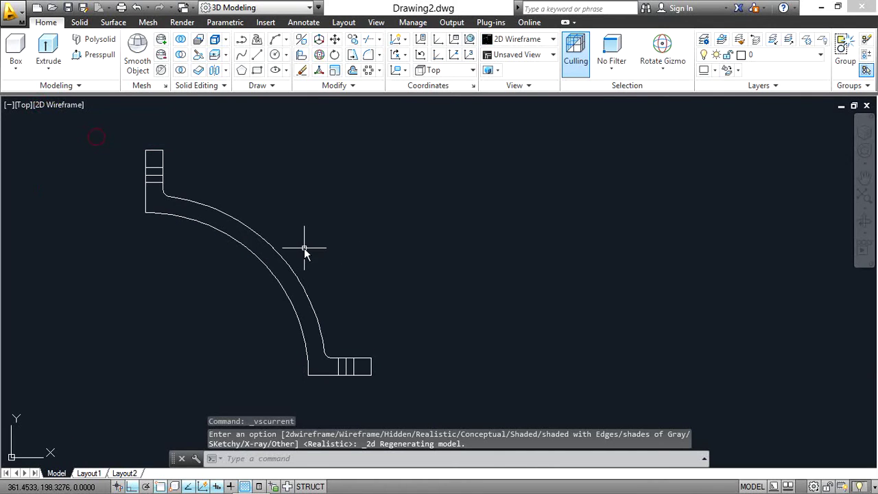
Draw horizontal and vertical 34-unit lines from the outer arc's midpoint.
text(l)
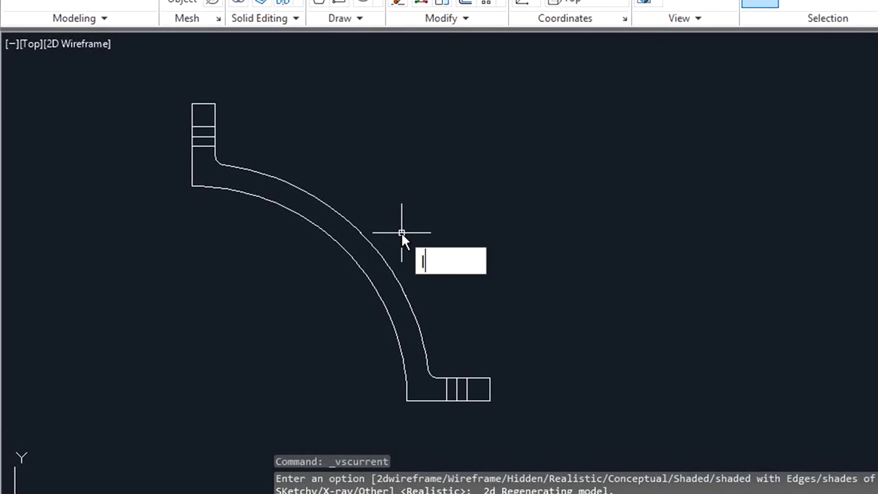
key(Return)
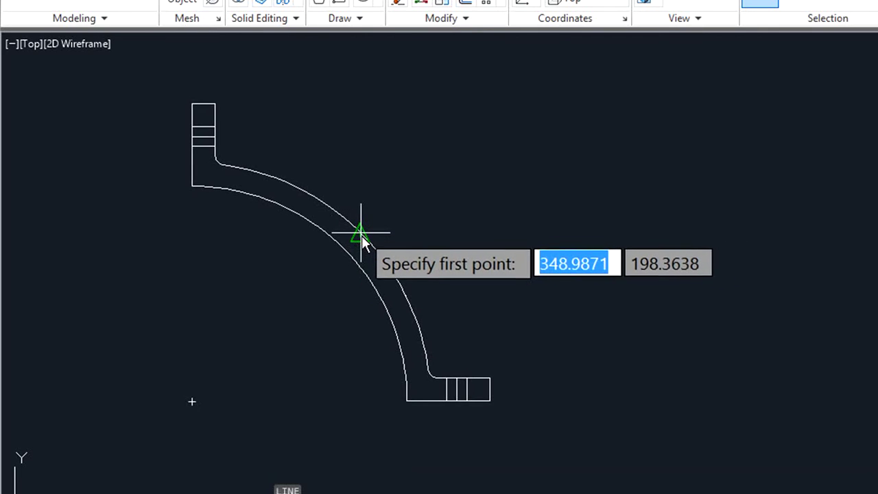
click(362, 235)
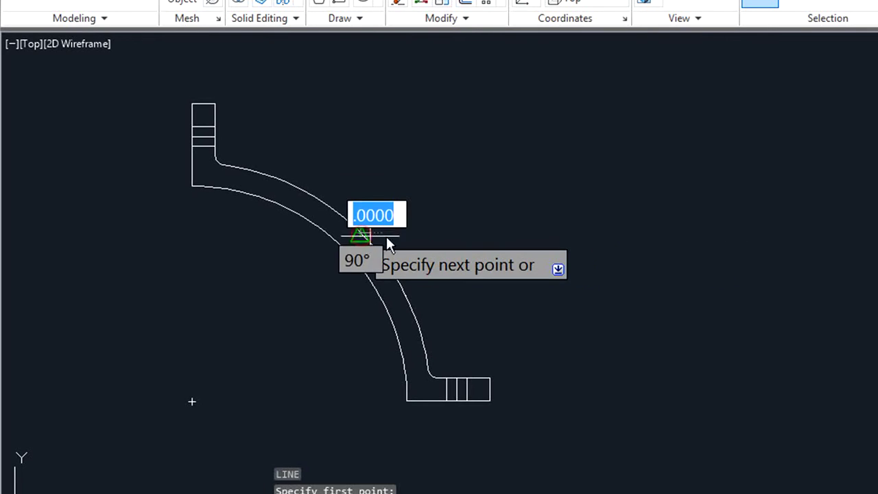
text(34)
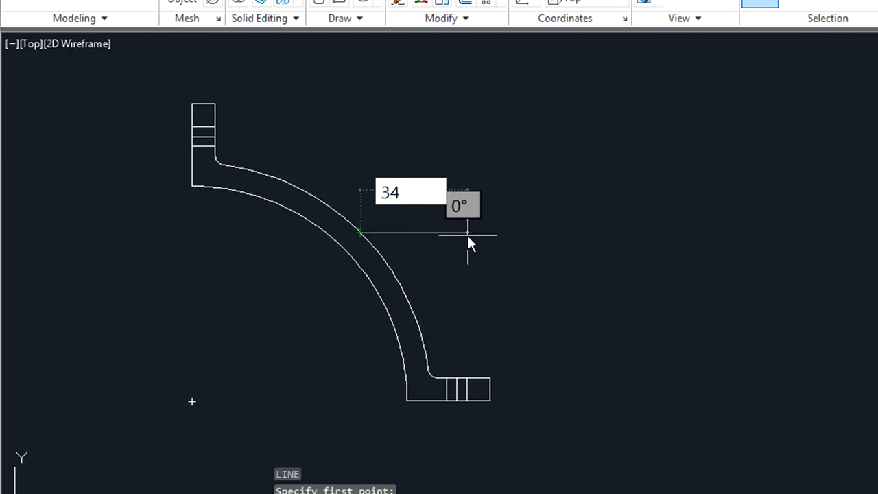
key(Return)
key(Escape)
key(Return)
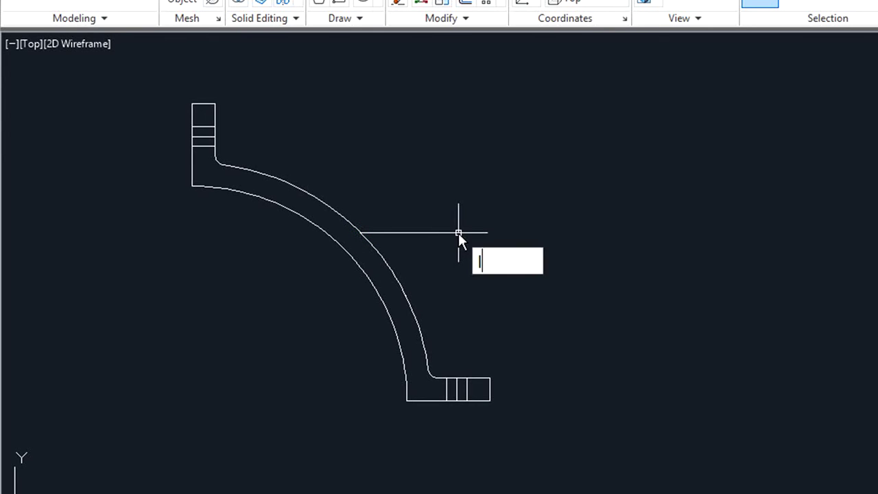
click(360, 235)
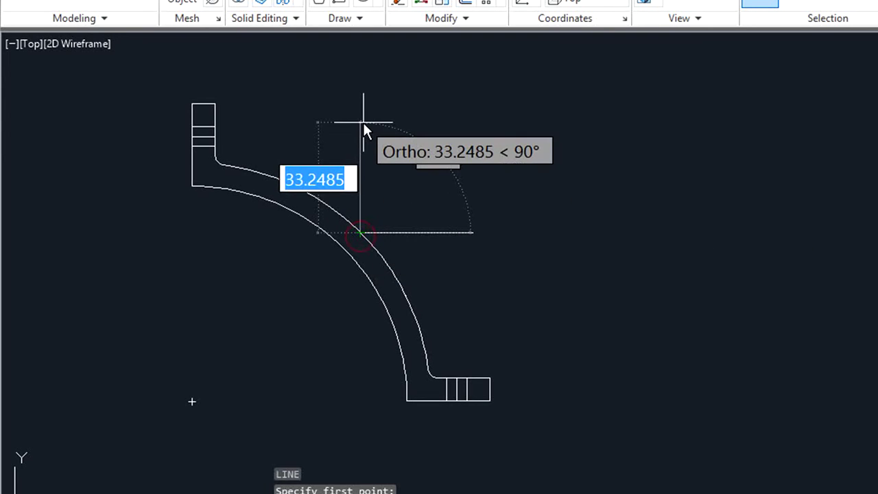
text(34)
key(Return)
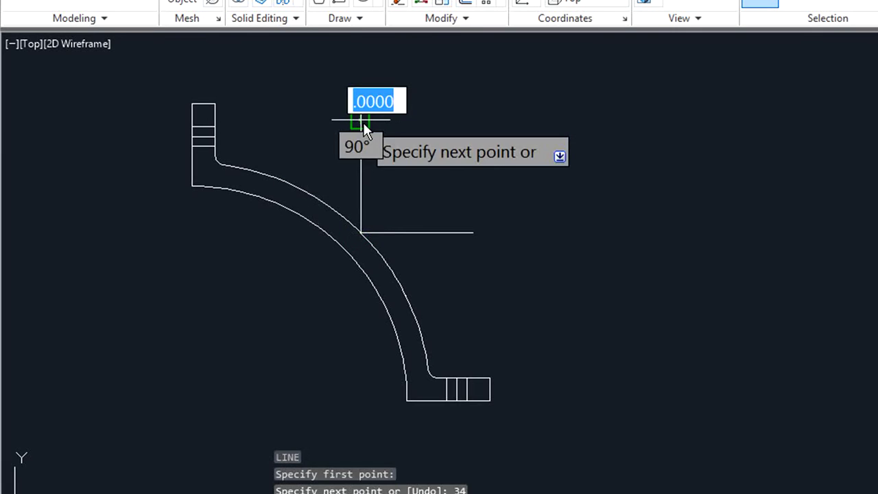
key(Escape)
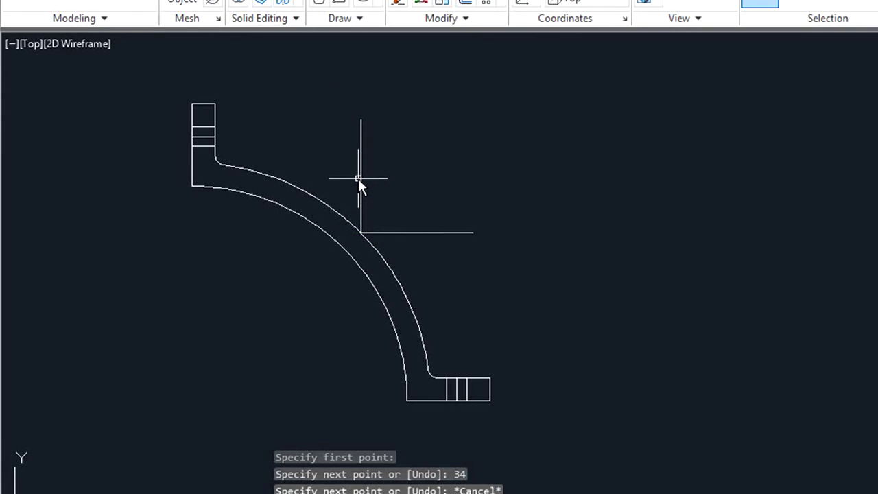
Rotate the vertical line 45° about the arc midpoint.
click(359, 179)
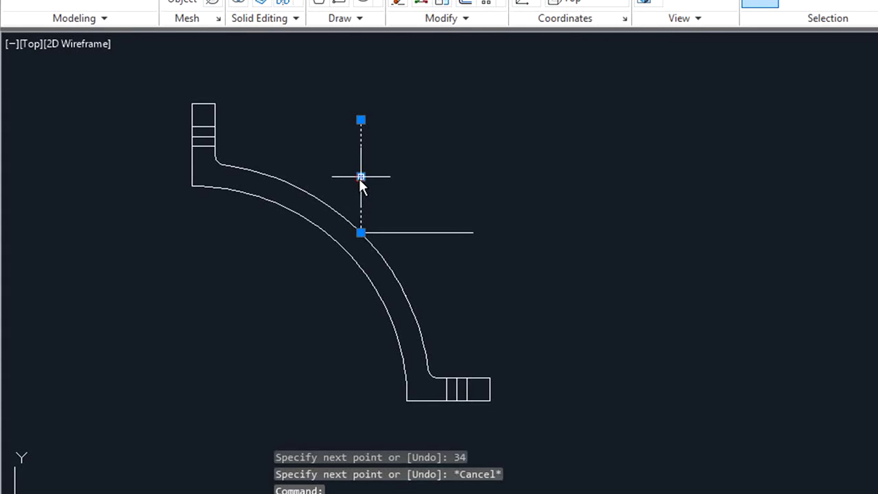
right_click(364, 224)
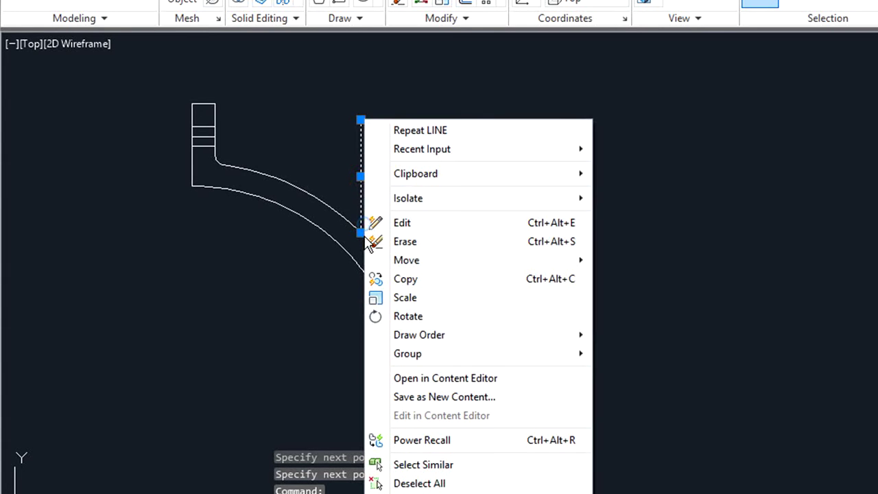
click(410, 316)
click(366, 235)
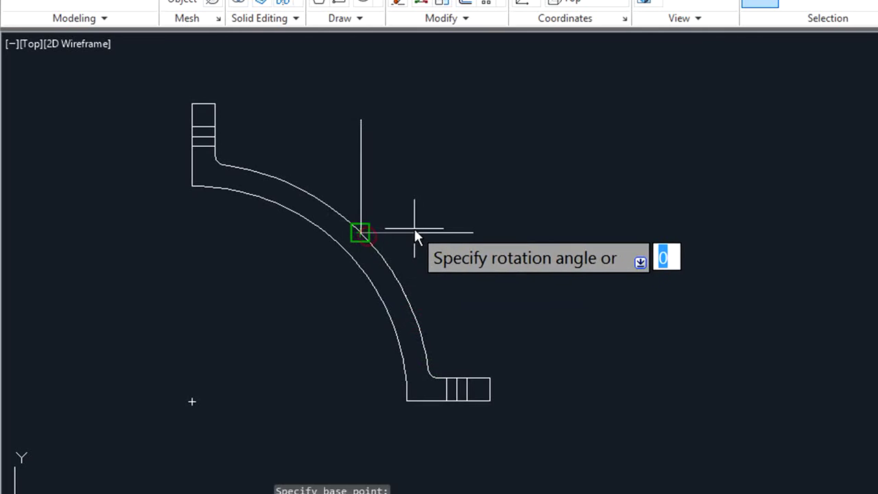
text(45)
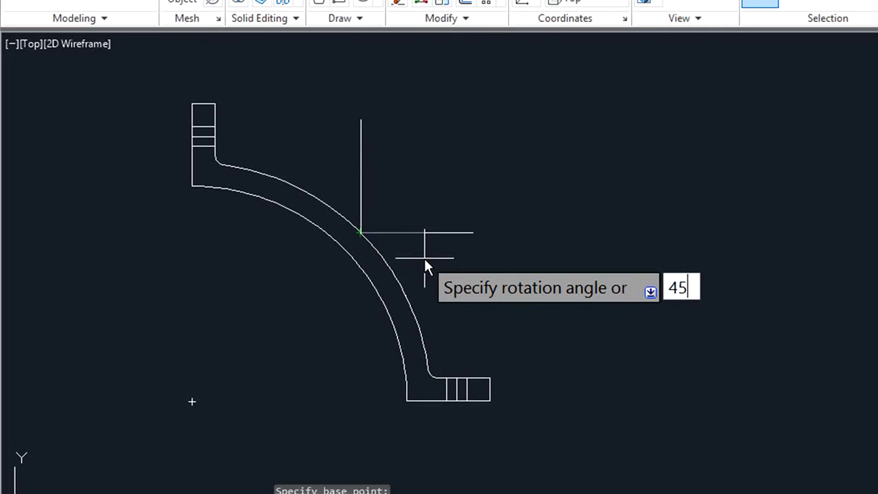
key(Return)
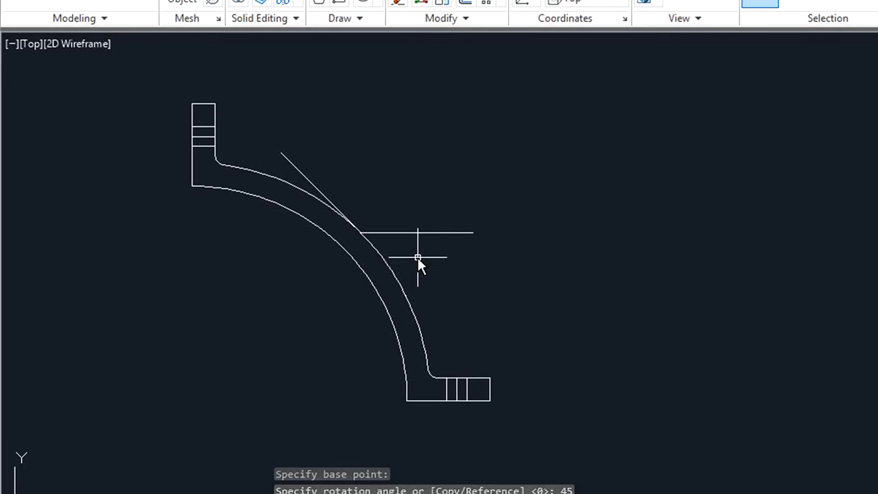
Move the horizontal line to the diagonal line's upper end.
text(m)
key(Return)
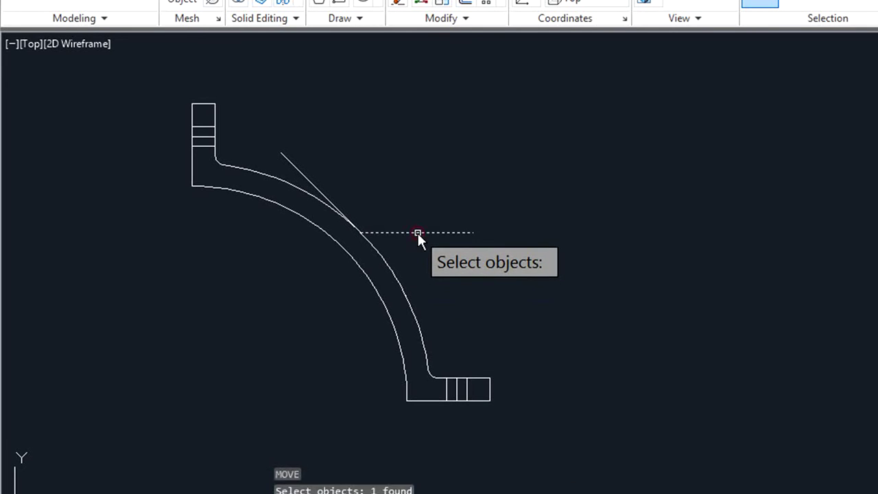
key(Return)
click(358, 233)
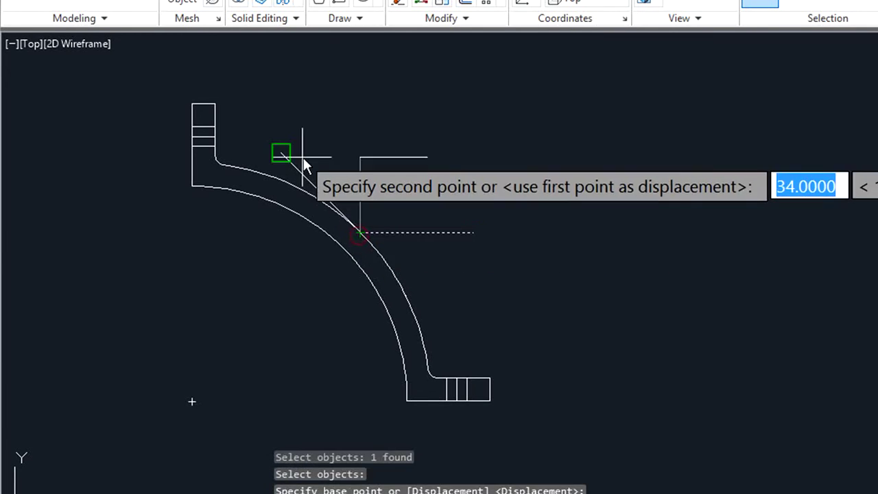
click(282, 155)
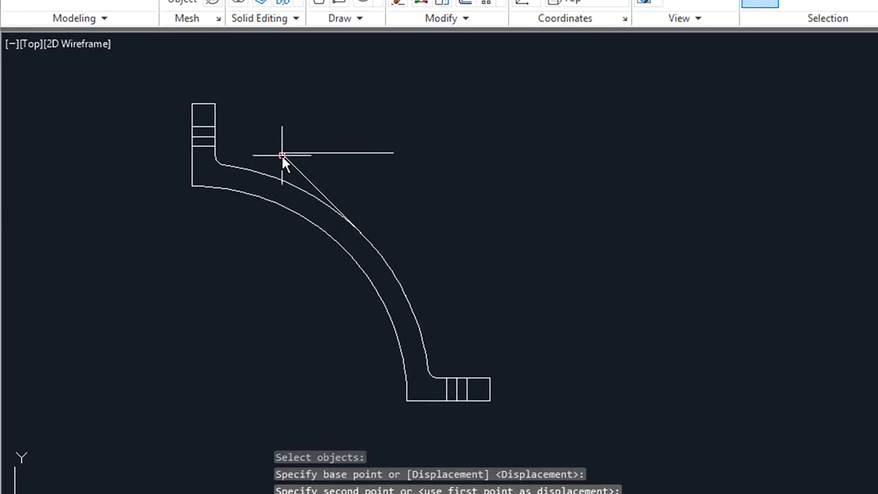
Rotate the moved horizontal line 45° about its left end.
click(386, 155)
right_click(385, 155)
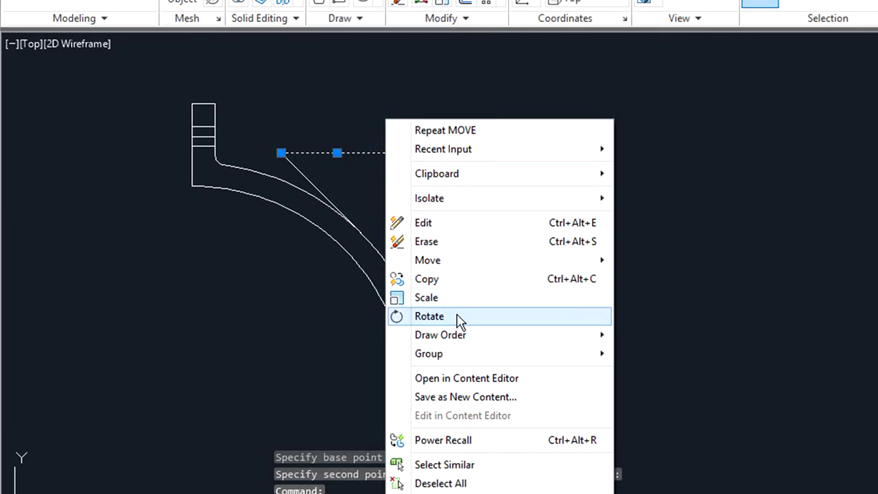
click(429, 316)
click(282, 152)
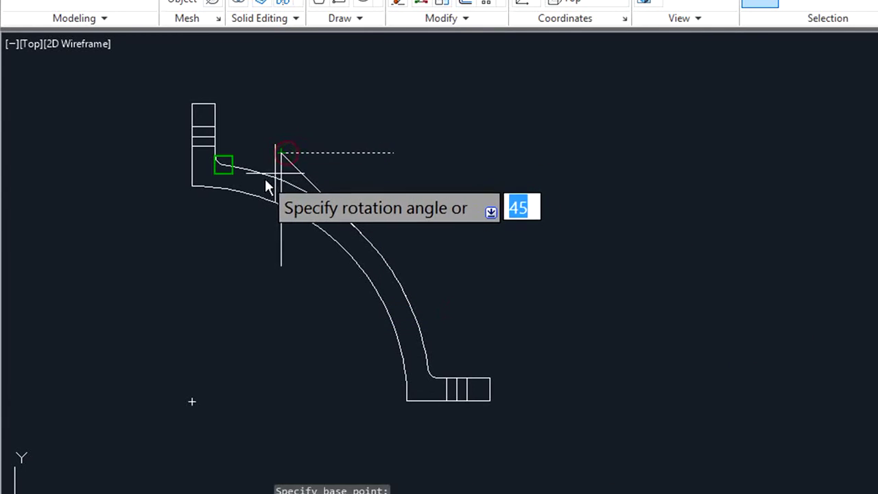
key(Return)
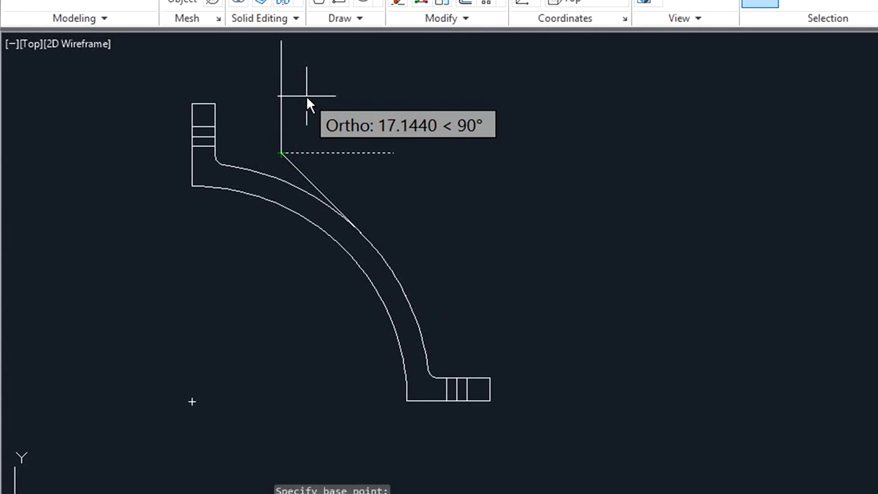
text(45)
key(Return)
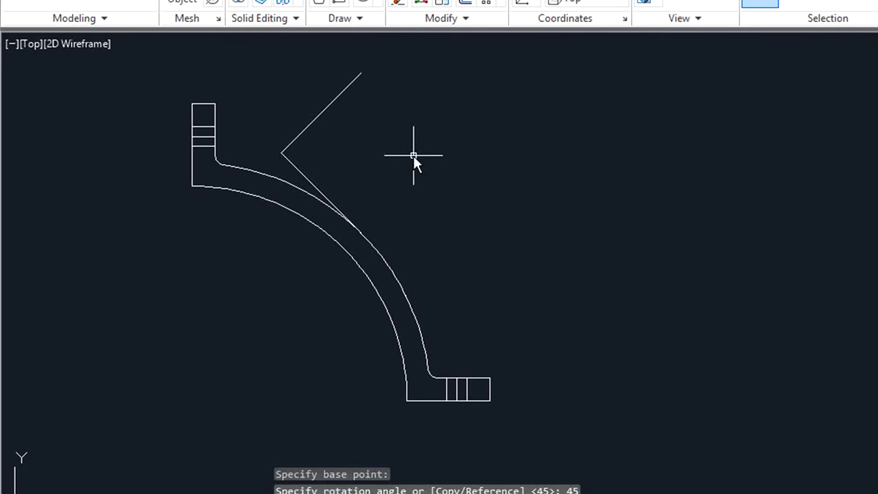
text(c)
key(Return)
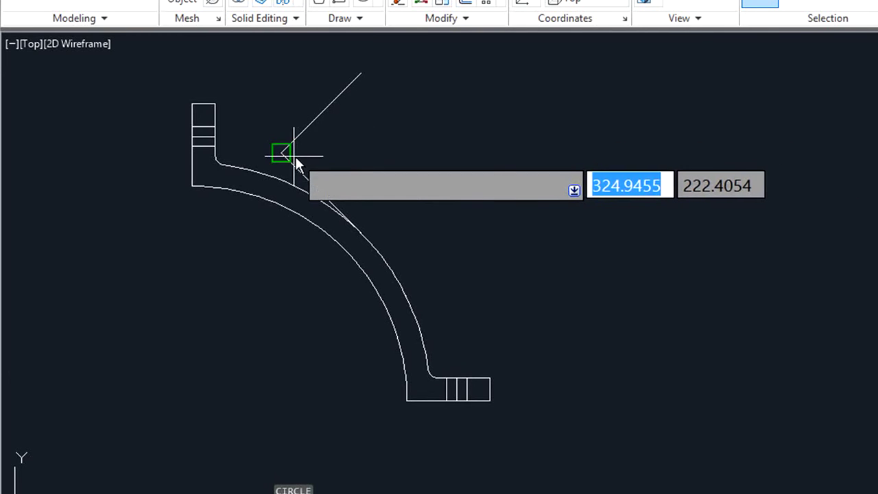
Draw a circle centred on the lines' corner through the arc point and trim its left part.
click(282, 153)
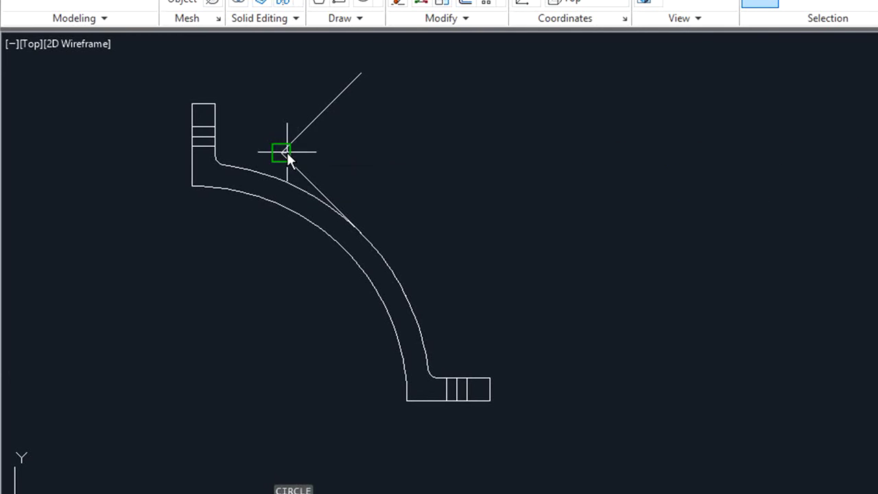
click(366, 236)
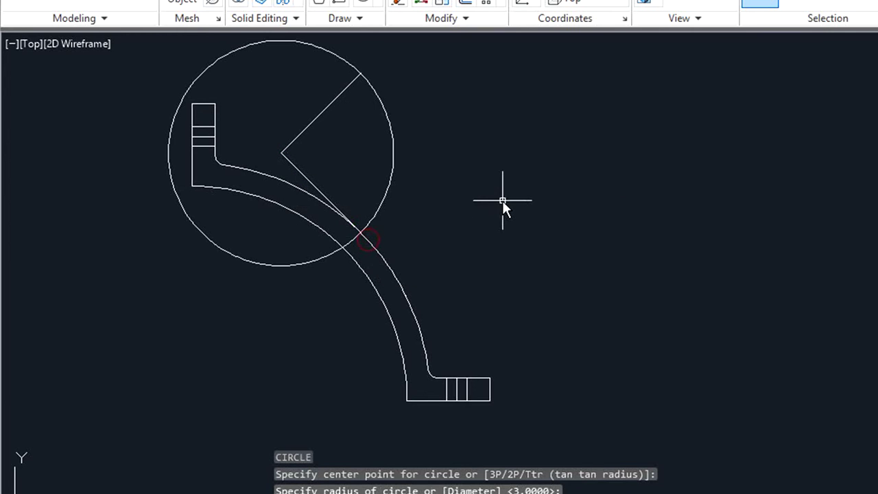
text(tr)
key(Return)
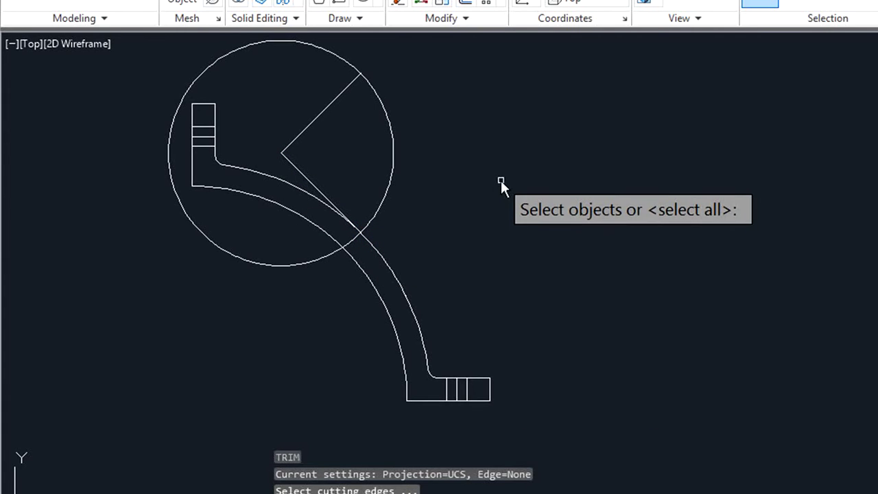
right_click(500, 179)
click(296, 43)
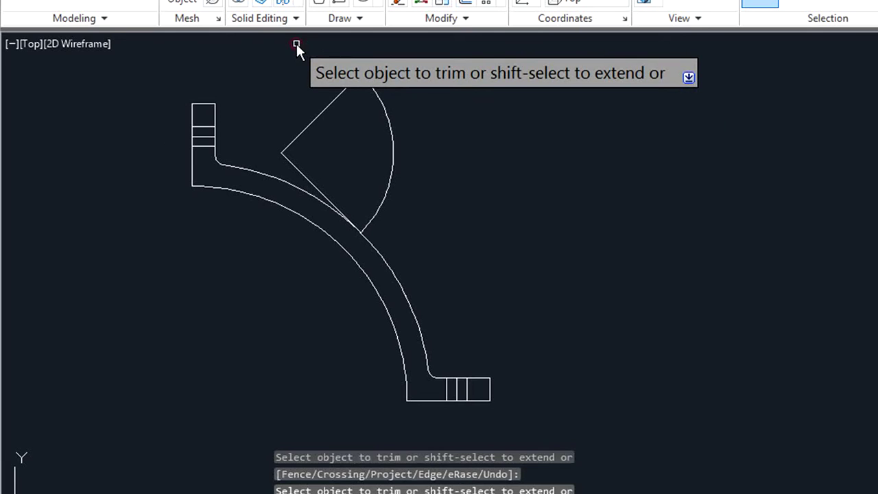
right_click(497, 158)
click(511, 168)
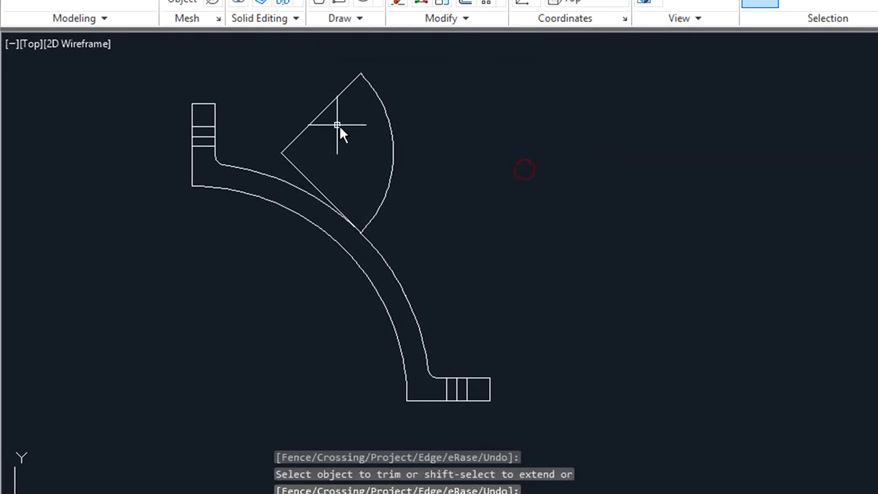
Draw a line across the tube from the arc point to the inner arc.
text(l)
key(Return)
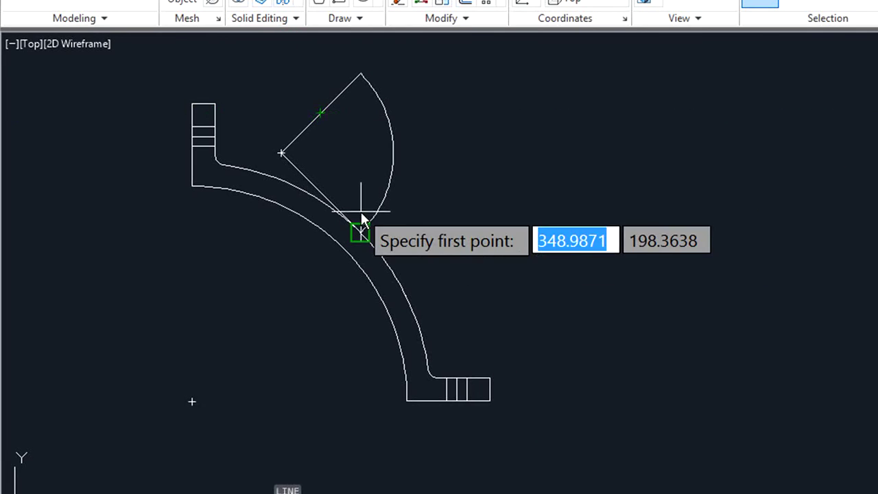
click(360, 234)
click(343, 250)
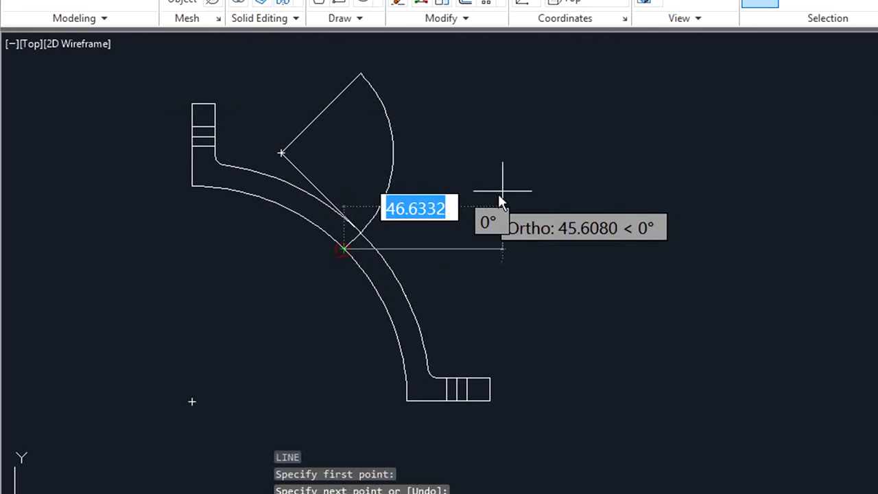
right_click(509, 190)
click(548, 201)
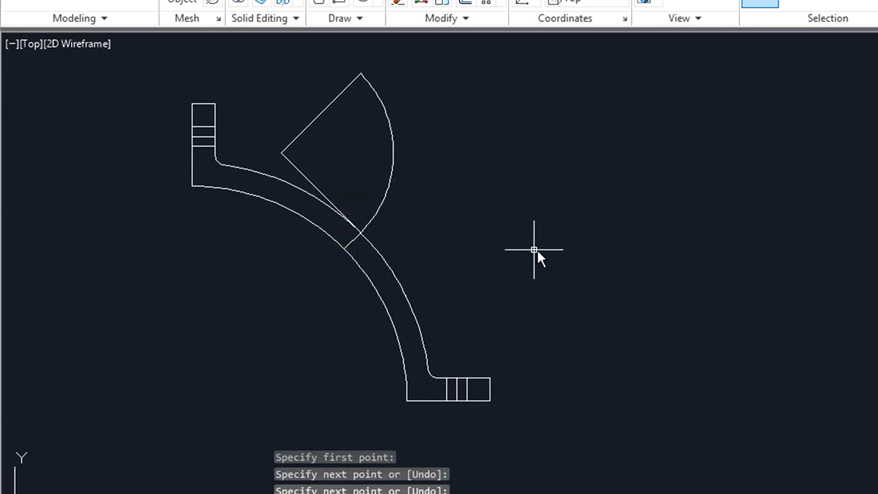
Erase the two diagonal construction lines.
click(304, 128)
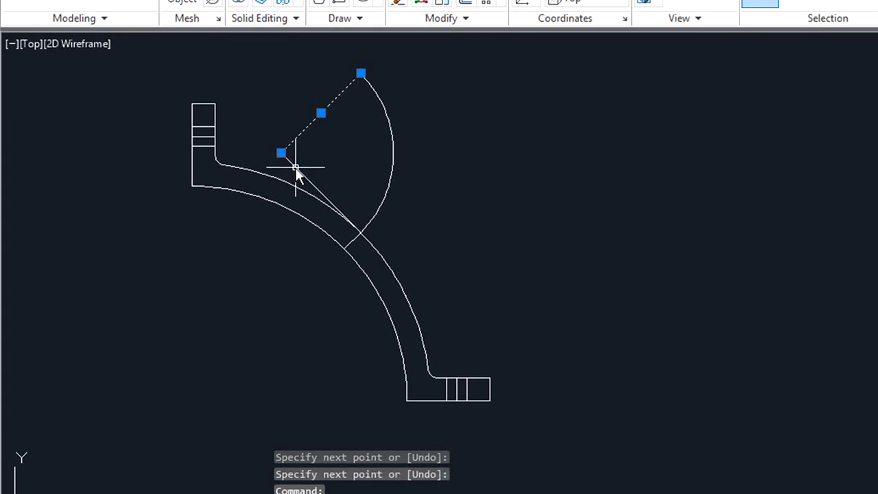
click(293, 170)
right_click(358, 157)
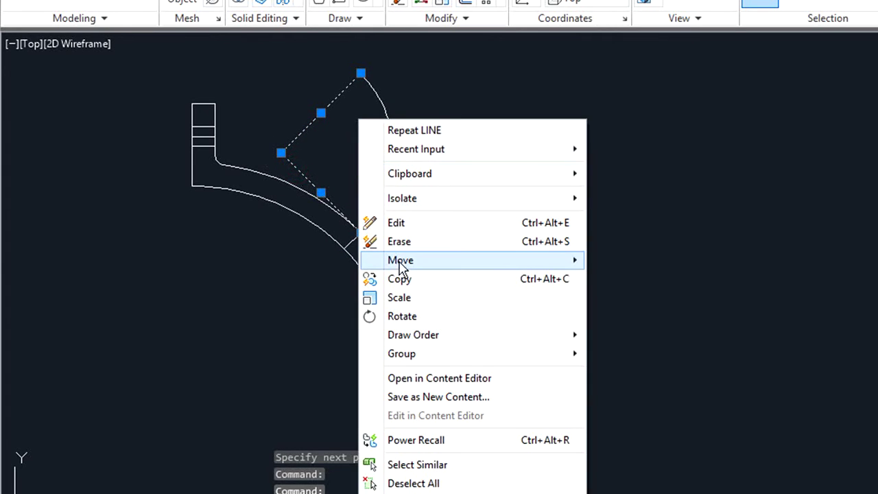
click(401, 242)
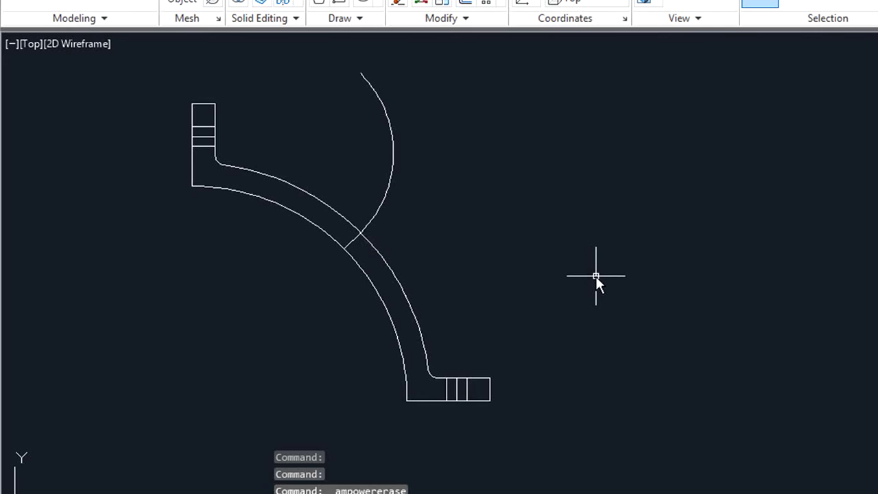
Join the two arc pieces into a single polyline.
text(join)
key(Return)
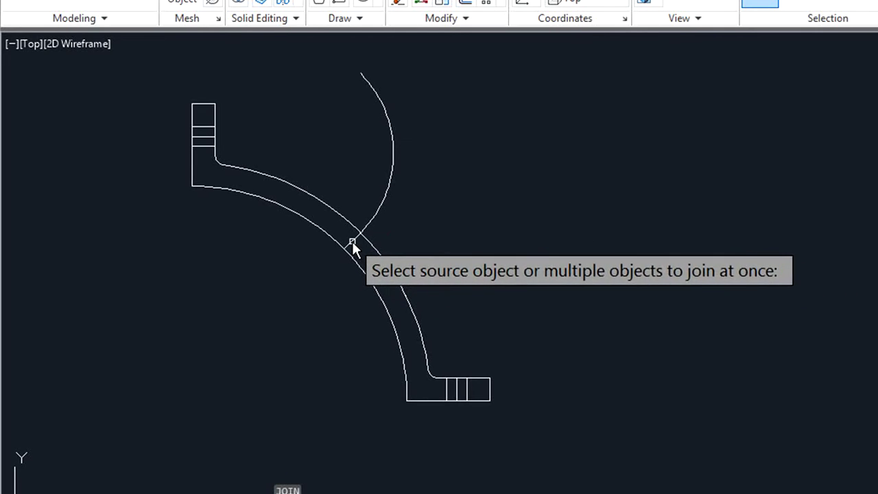
click(351, 242)
click(376, 211)
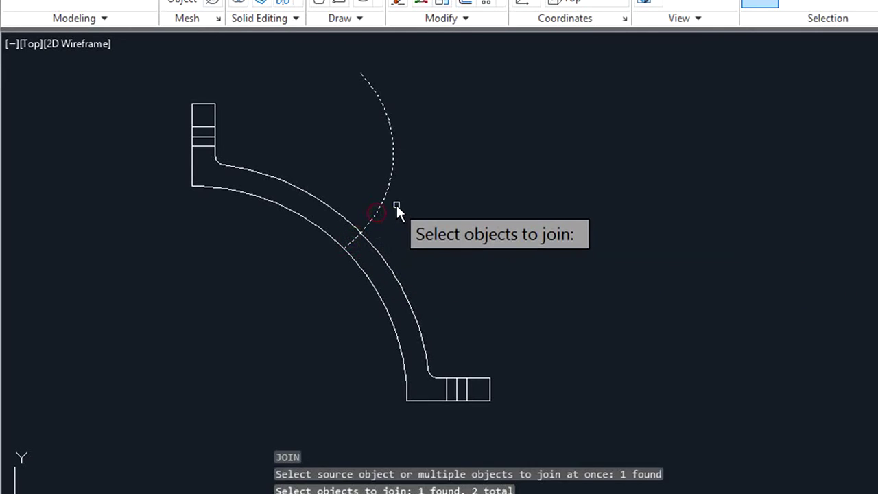
key(Return)
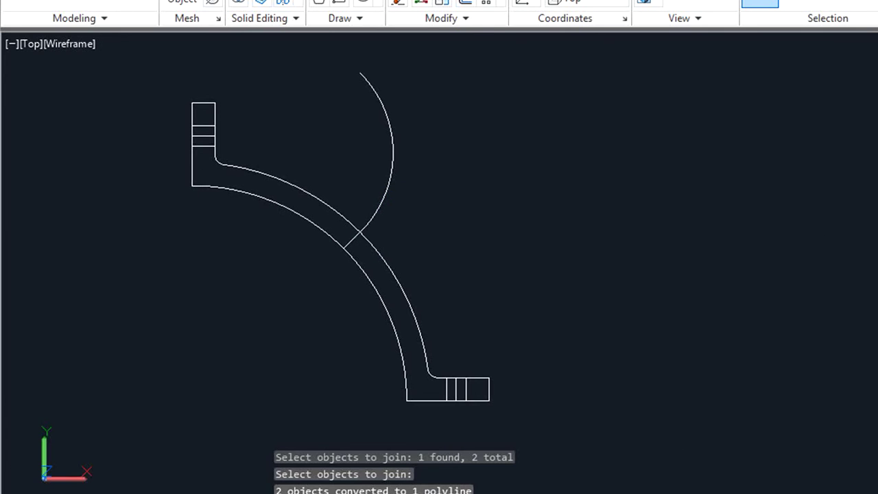
Lift the joined arc 37.5 units up to the bracket's mid-height.
mouse_move(762, 384)
shift+middle_down()
mouse_move(695, 267)
mouse_move(700, 359)
shift+middle_up()
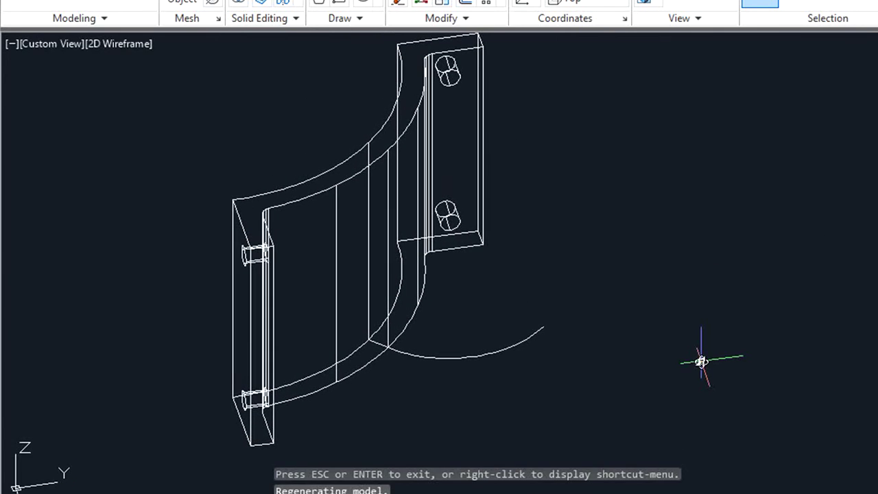
text(M)
key(Return)
click(526, 342)
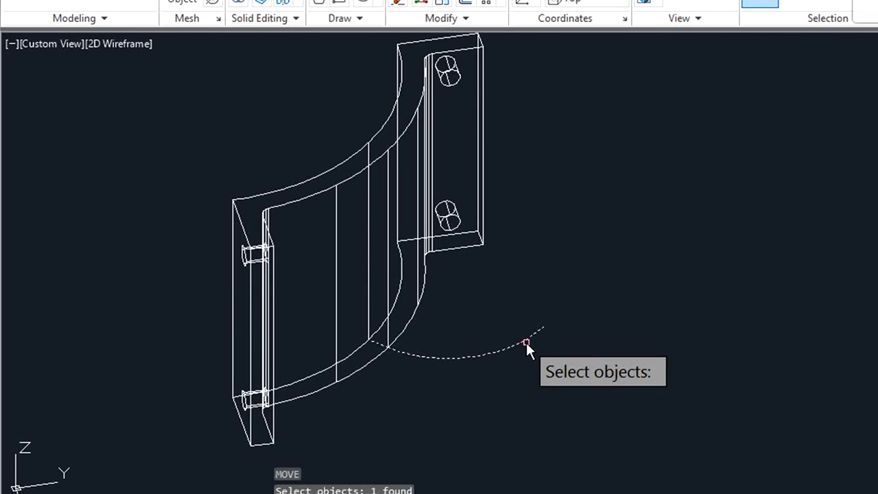
key(Return)
click(542, 327)
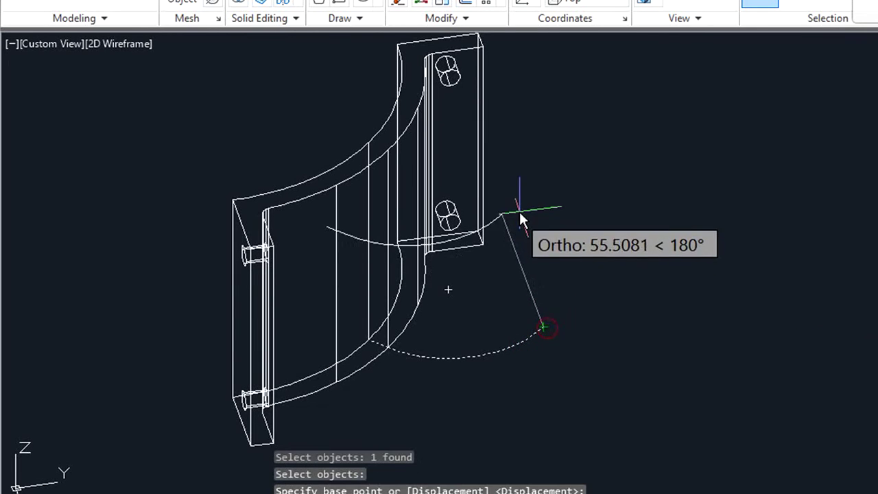
text(3)
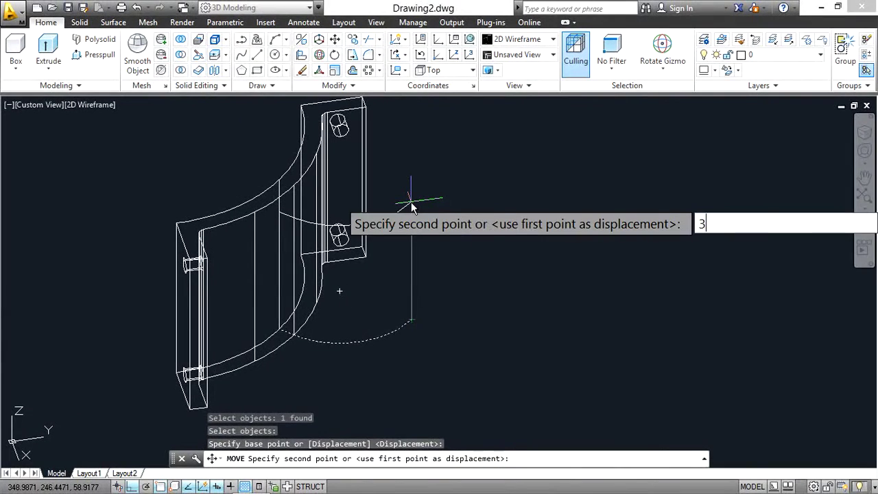
text(7.5)
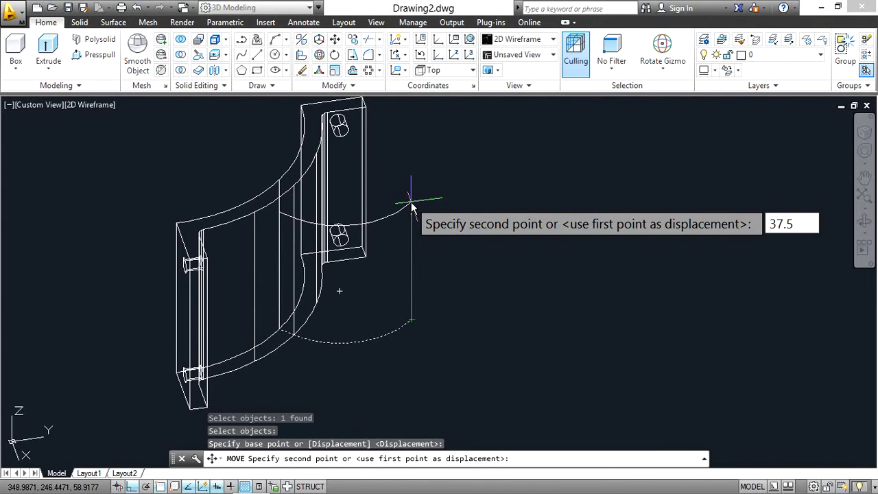
key(Return)
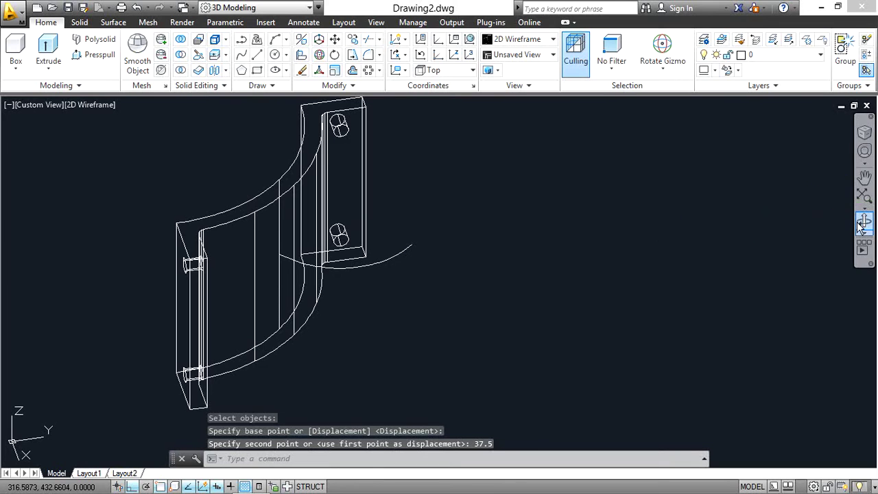
Place a copy of the arc off to the side of the bracket.
click(864, 226)
drag(504, 309, 501, 323)
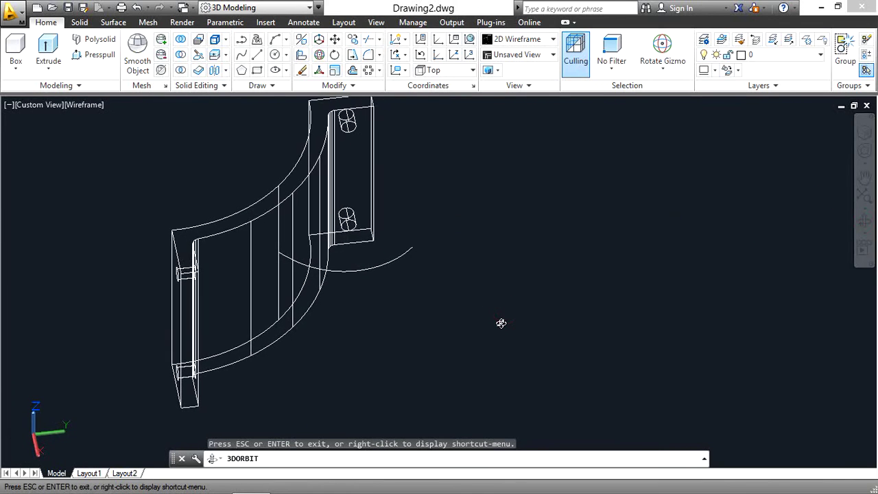
key(Escape)
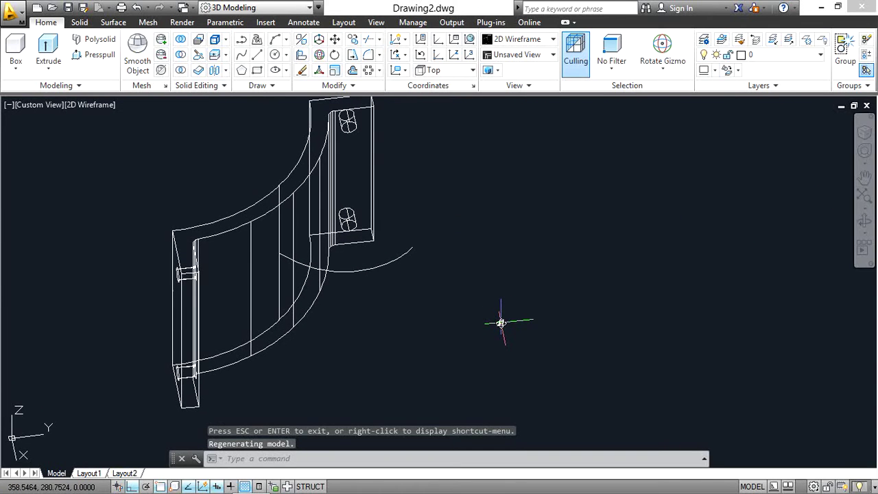
text(co)
key(Return)
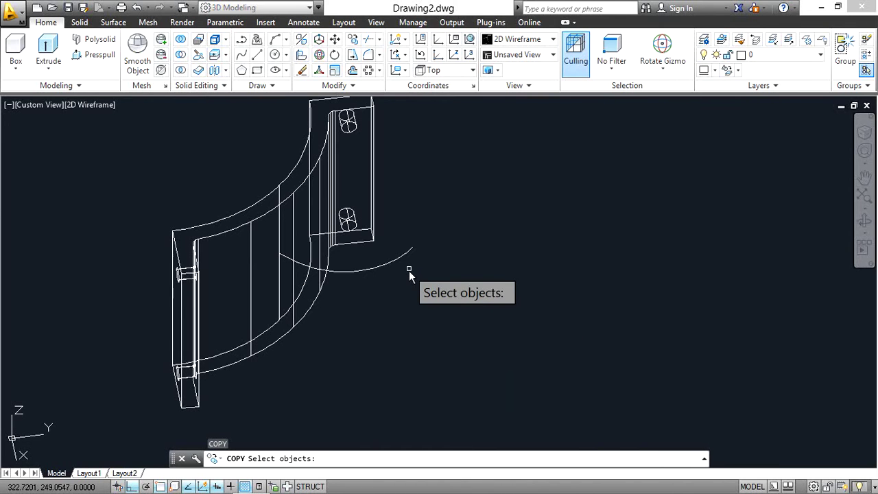
key(Return)
click(411, 247)
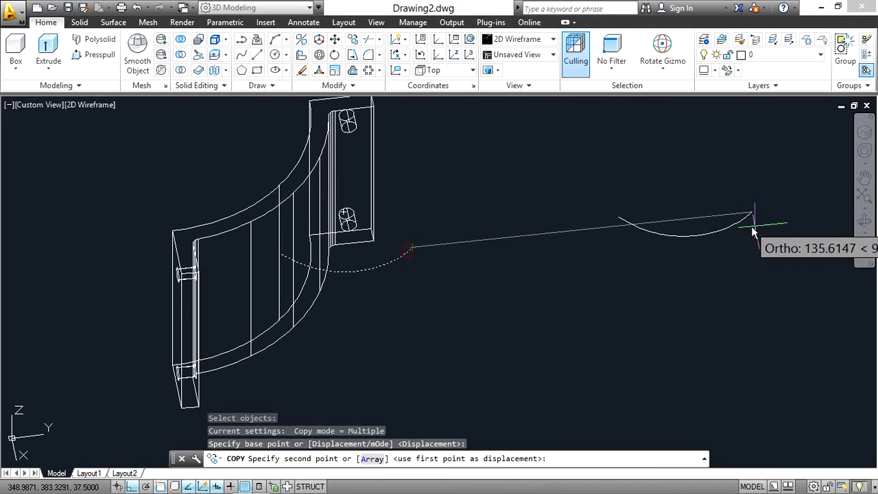
click(754, 227)
key(Escape)
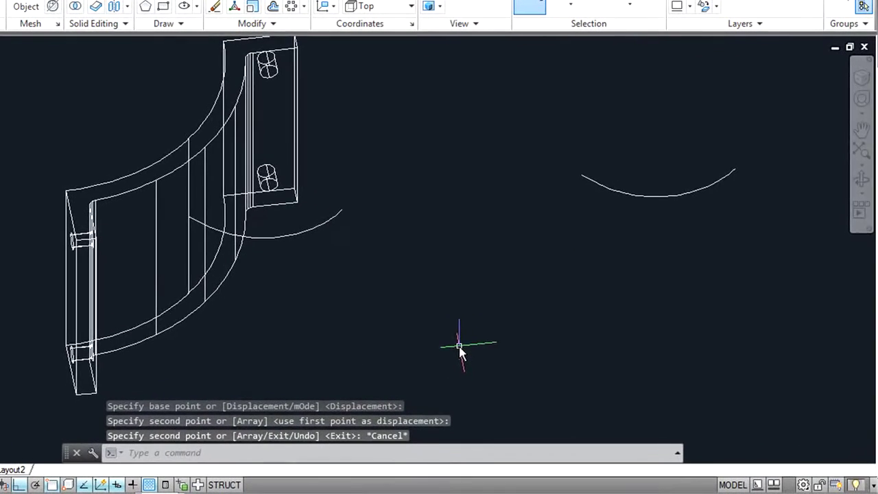
text(c)
Draw concentric circles of radius 17 and 20 at a point below the bracket.
key(Return)
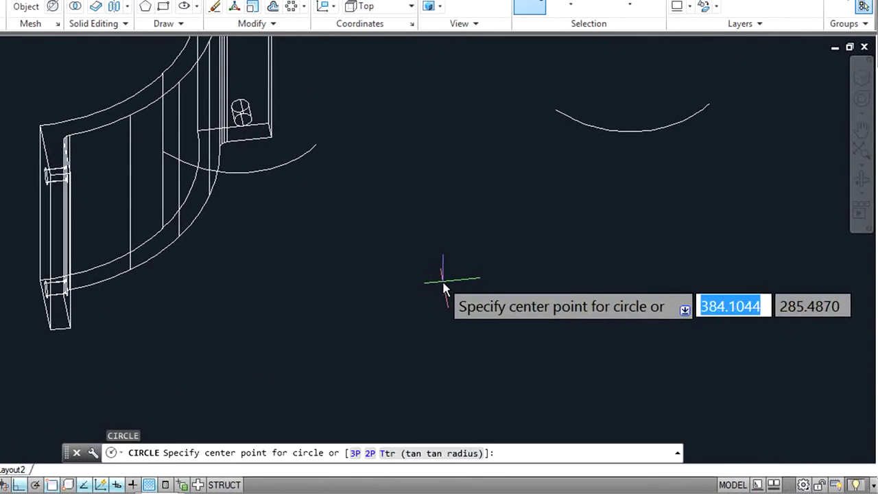
click(379, 339)
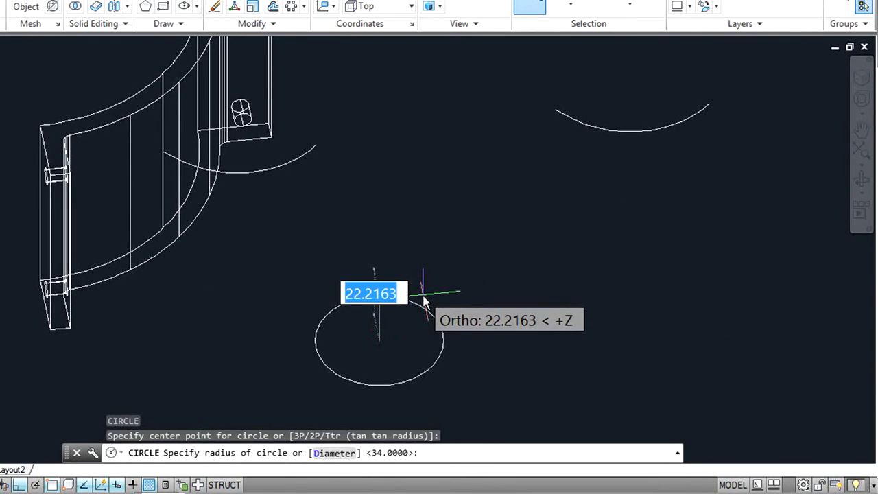
text(1)
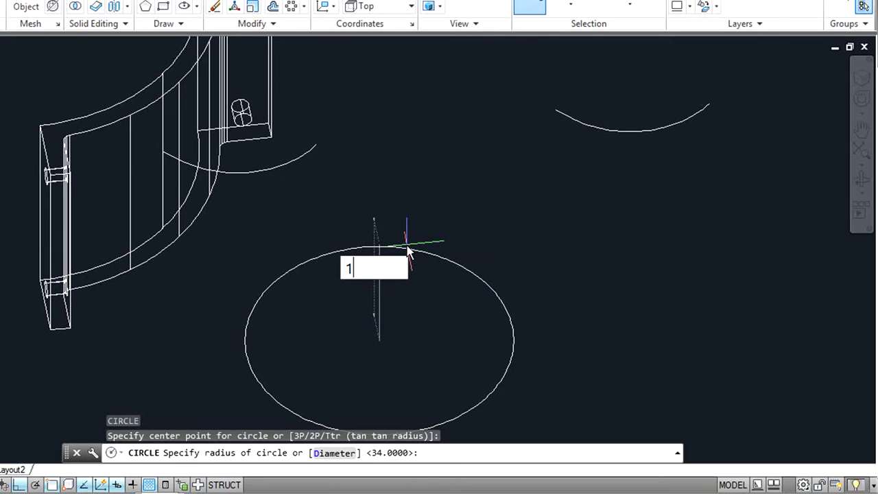
text(7)
key(Return)
key(Return)
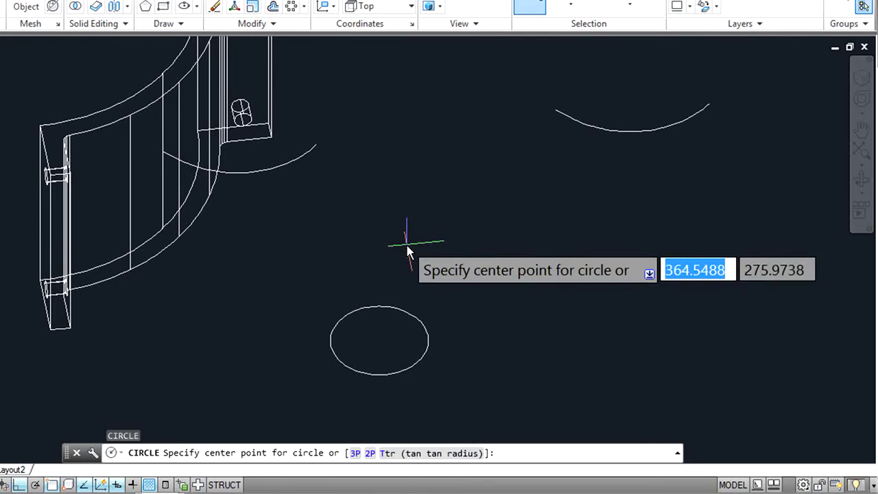
click(379, 339)
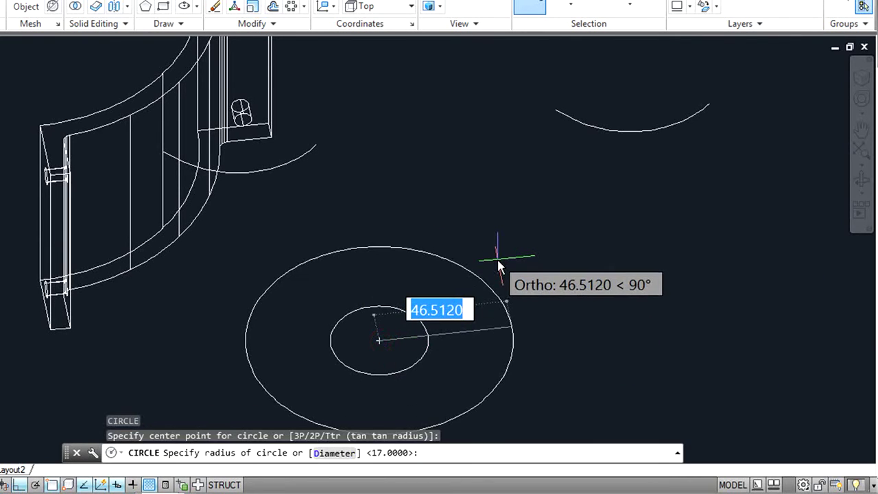
text(20)
key(Return)
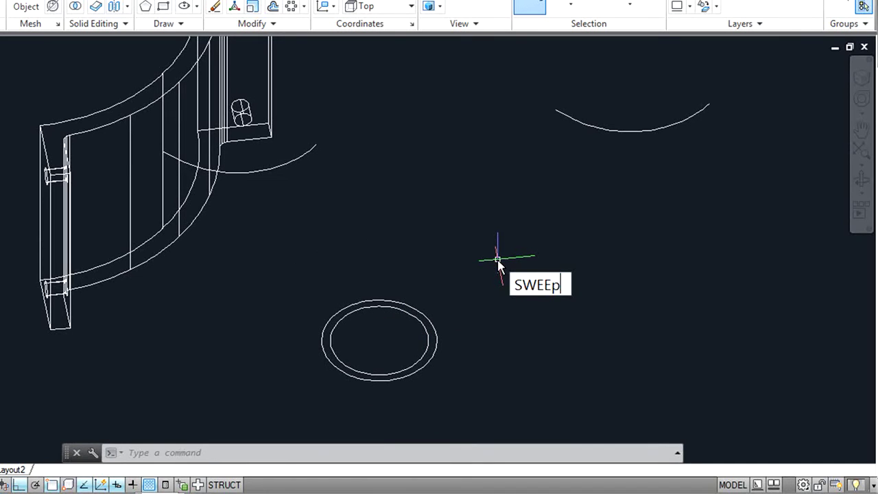
Sweep the inner circle along the raised arc.
key(Return)
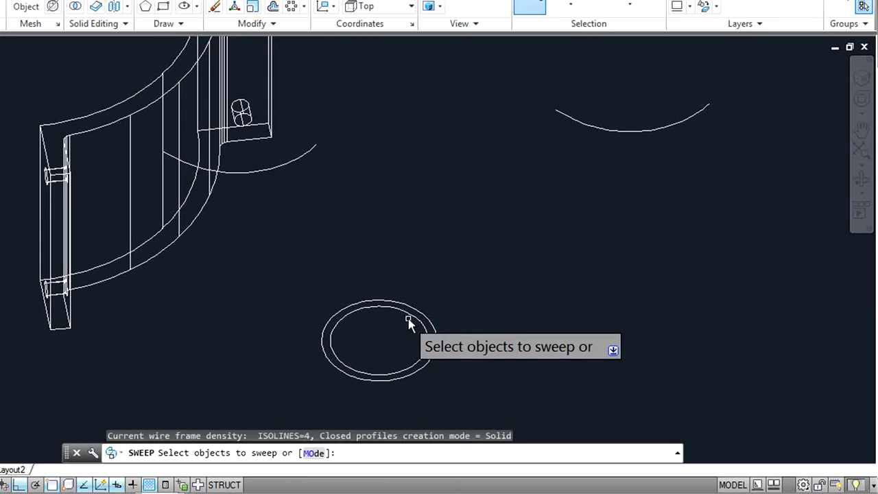
click(412, 317)
right_click(386, 245)
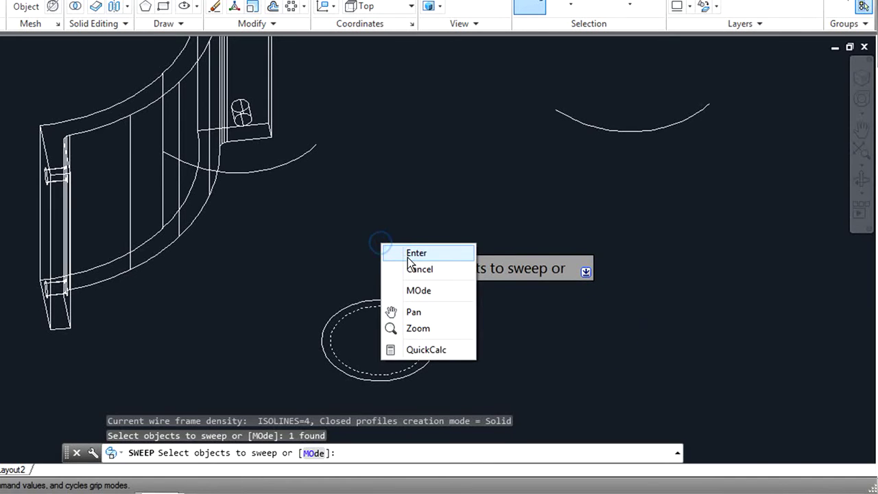
click(409, 260)
click(312, 152)
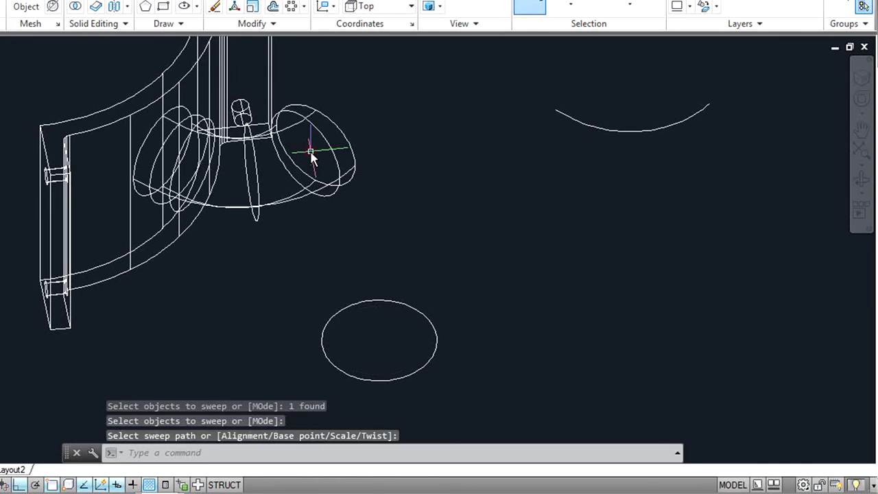
Move the copied arc from its end point to the tube's end.
text(M)
key(Return)
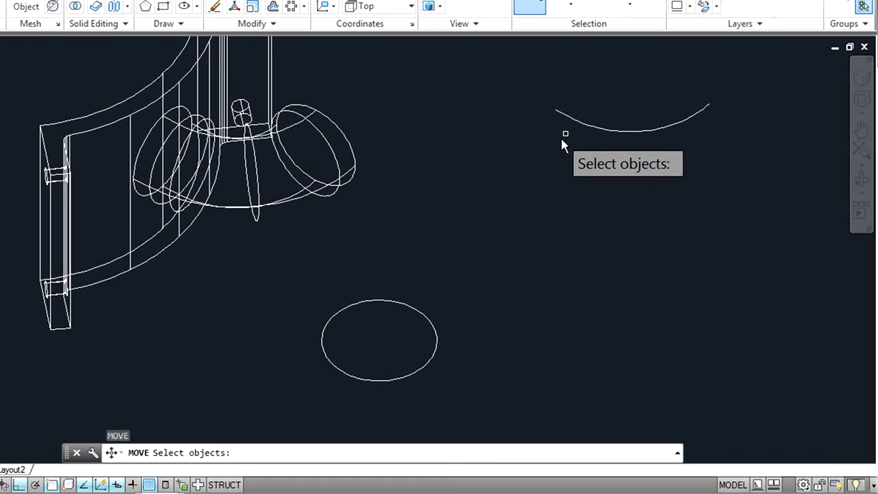
key(Return)
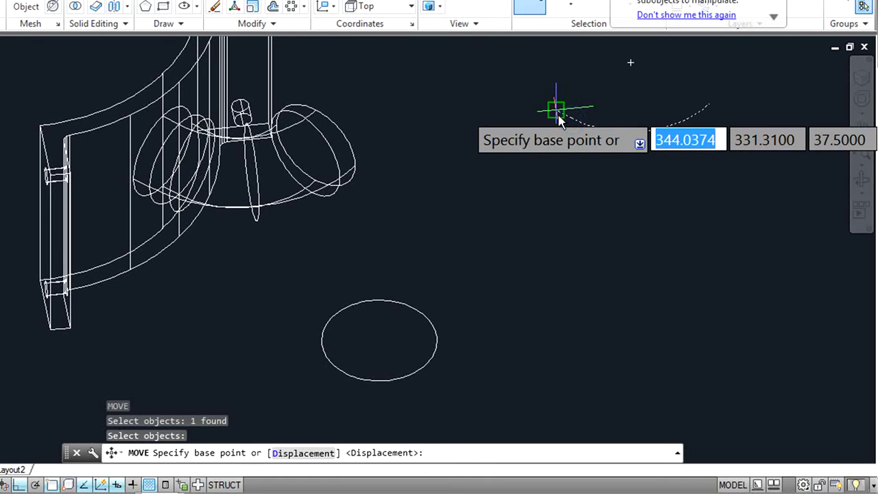
click(557, 111)
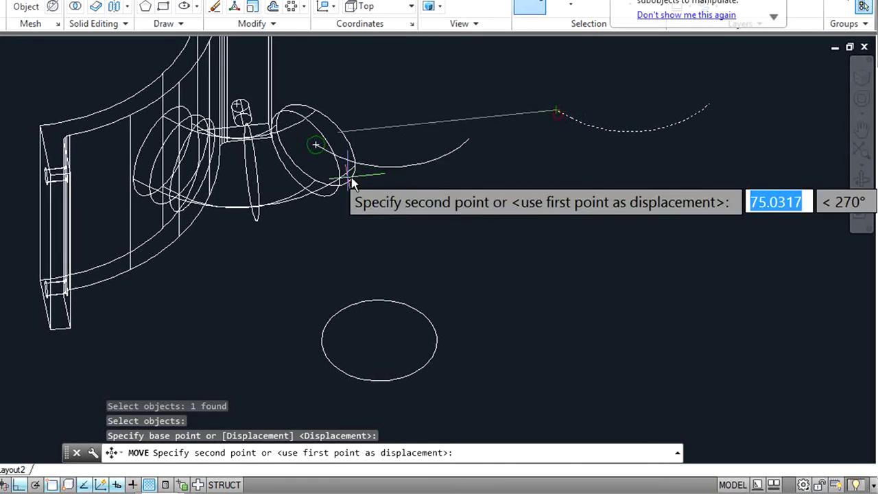
click(158, 153)
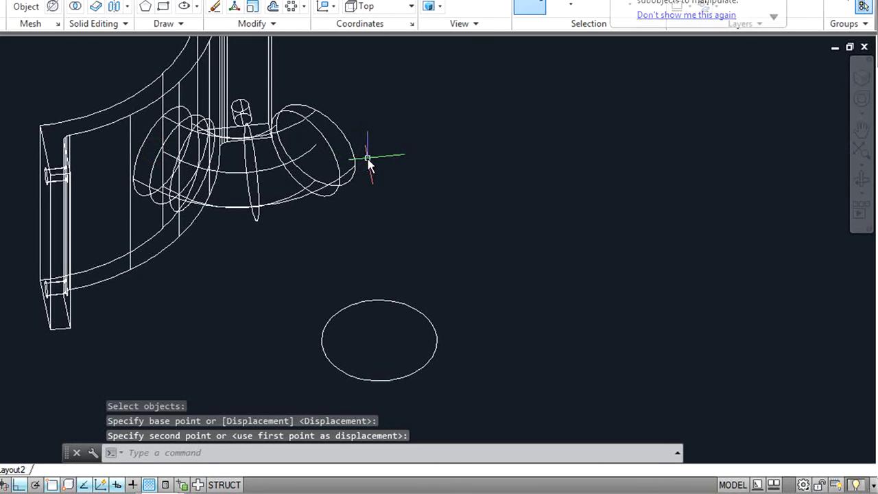
text(SWEEp)
Sweep the circle along the curved elbow arc to form the inner tube, cancelling a stray selection.
key(Return)
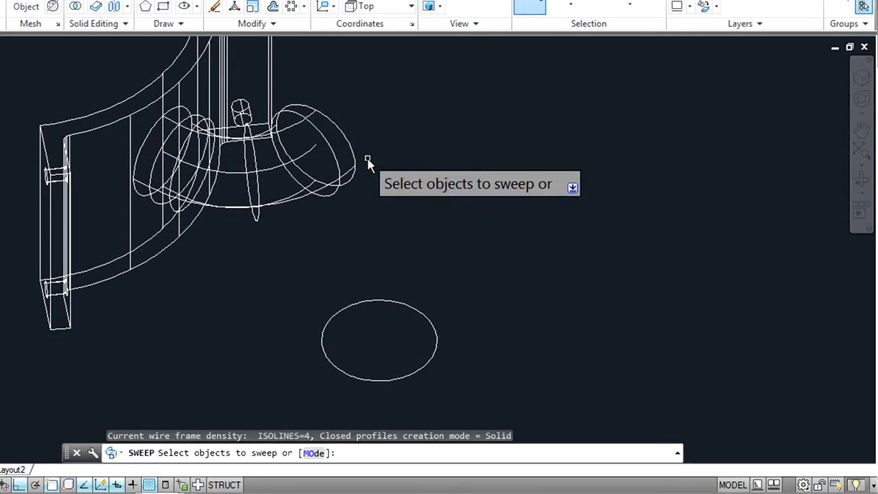
click(395, 303)
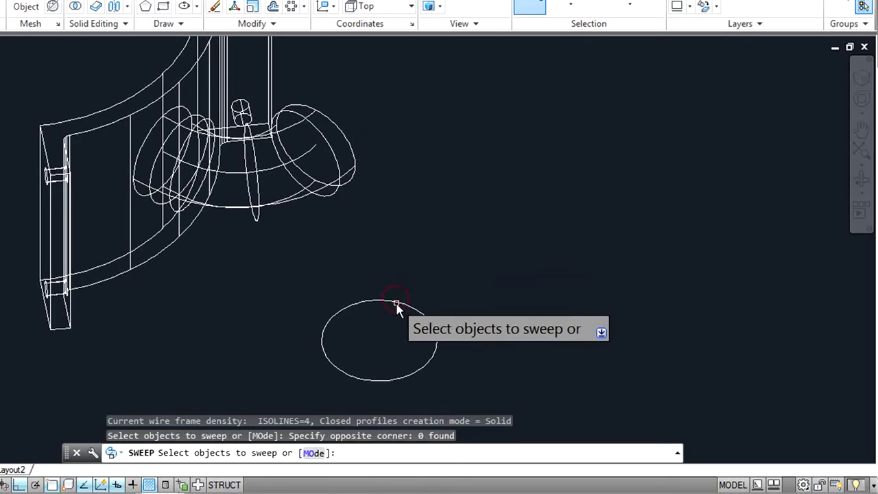
click(394, 302)
right_click(397, 305)
click(431, 313)
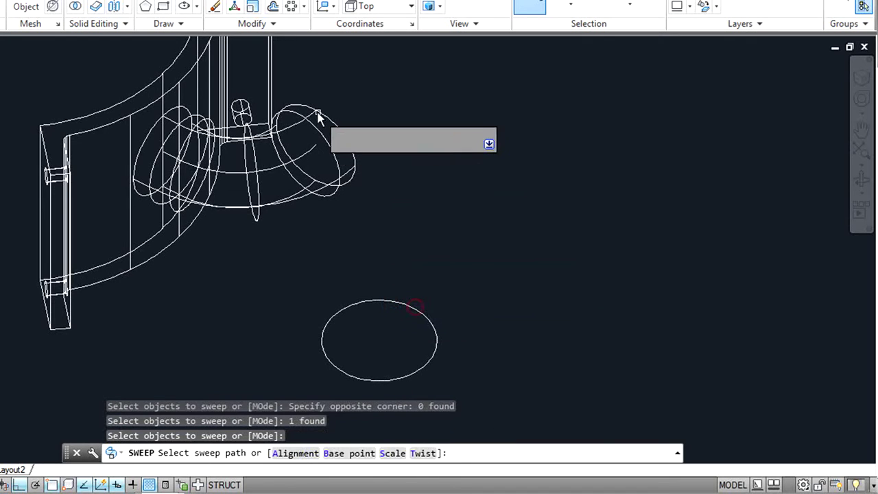
click(311, 152)
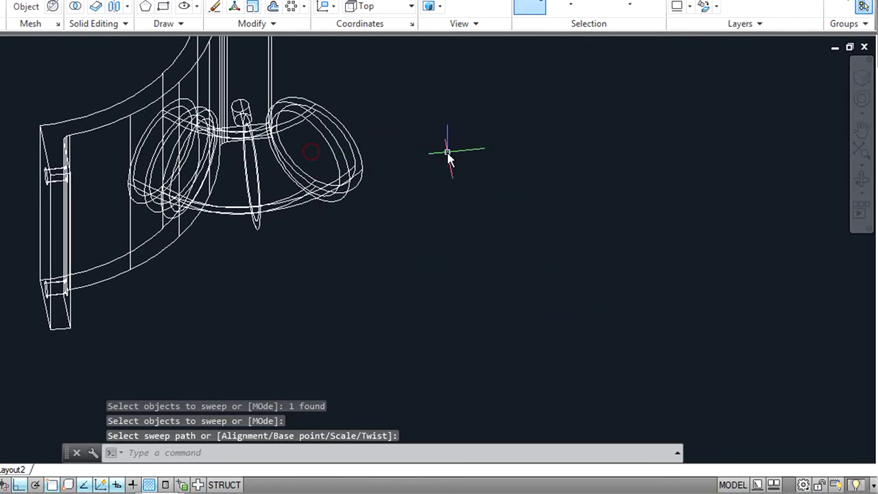
right_click(531, 191)
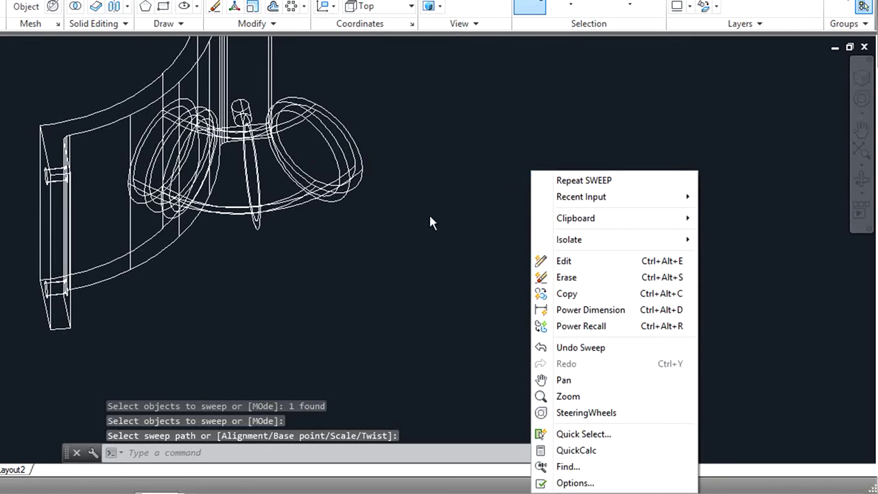
click(429, 215)
key(Escape)
key(Escape)
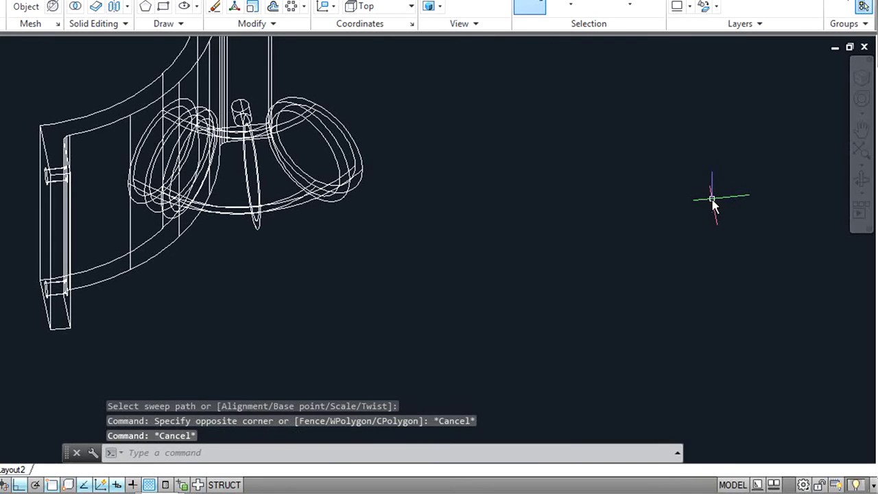
Subtract: keep the bracket wall and outer elbow tube, and mark the inner swept tube for removal.
text(Su)
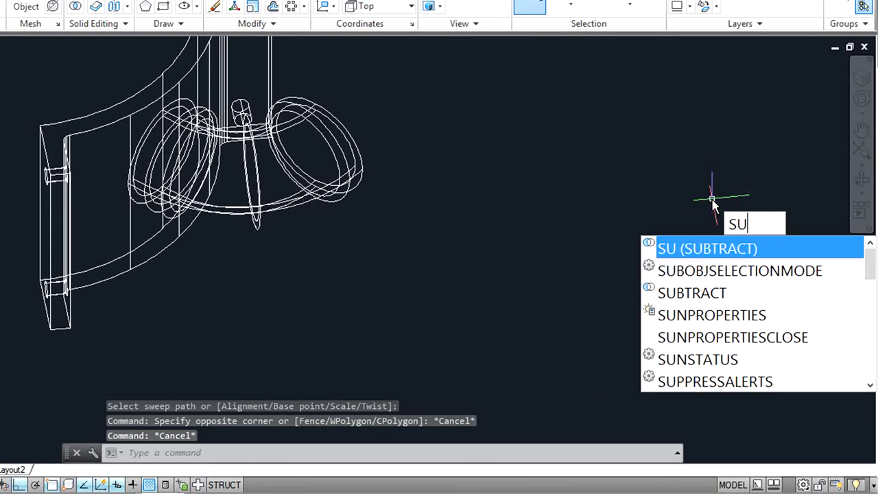
key(Return)
middle_drag(296, 103, 332, 160)
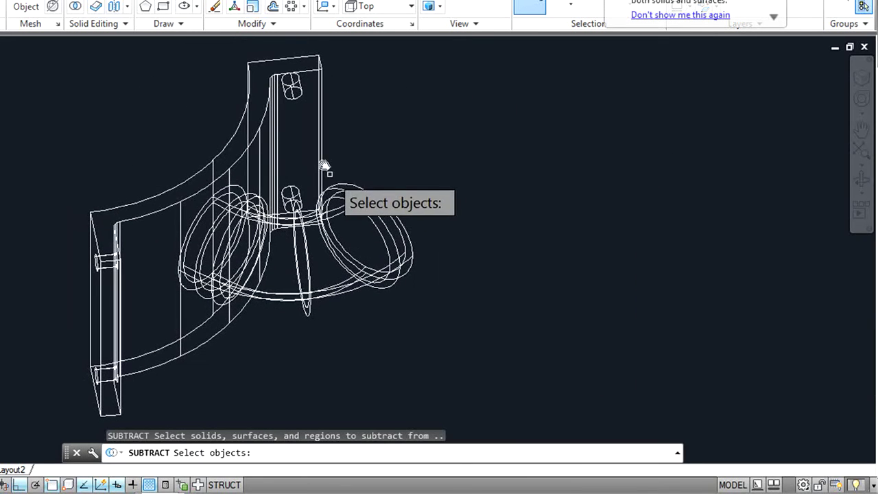
click(265, 62)
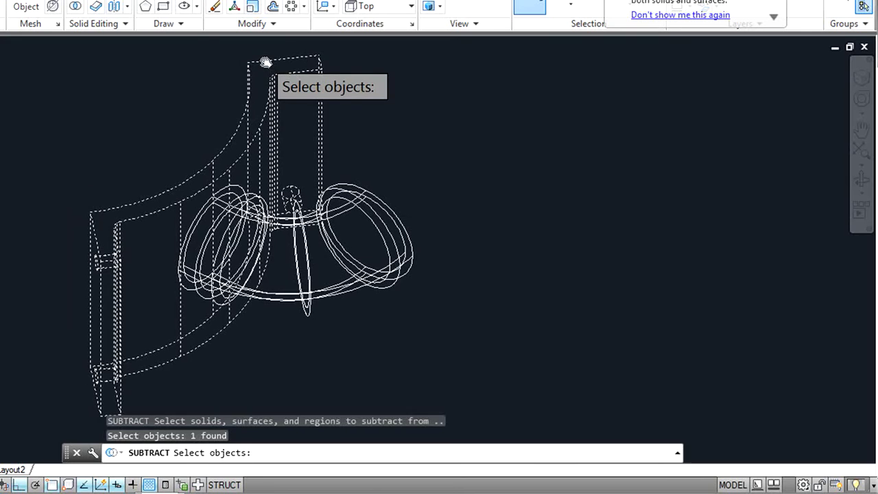
click(376, 196)
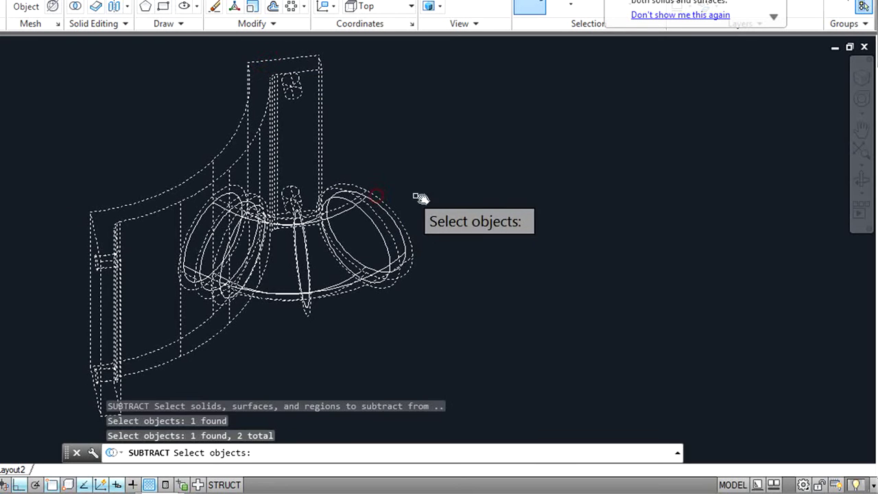
right_click(457, 225)
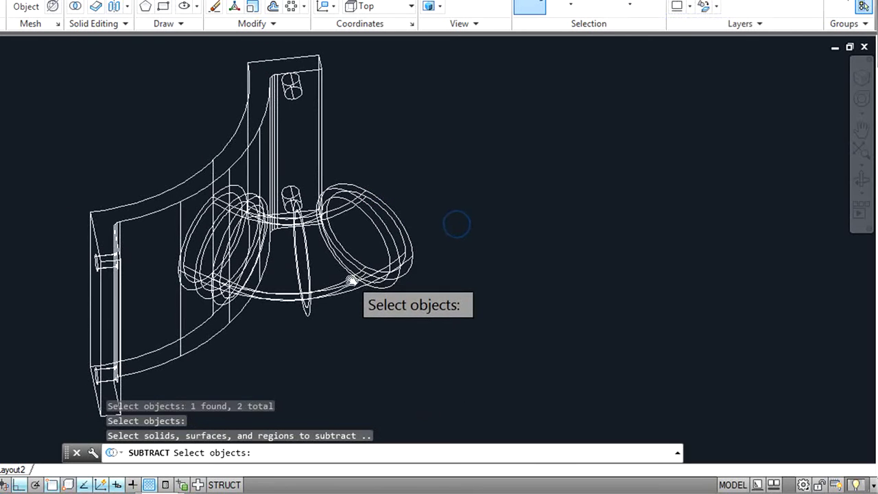
click(349, 280)
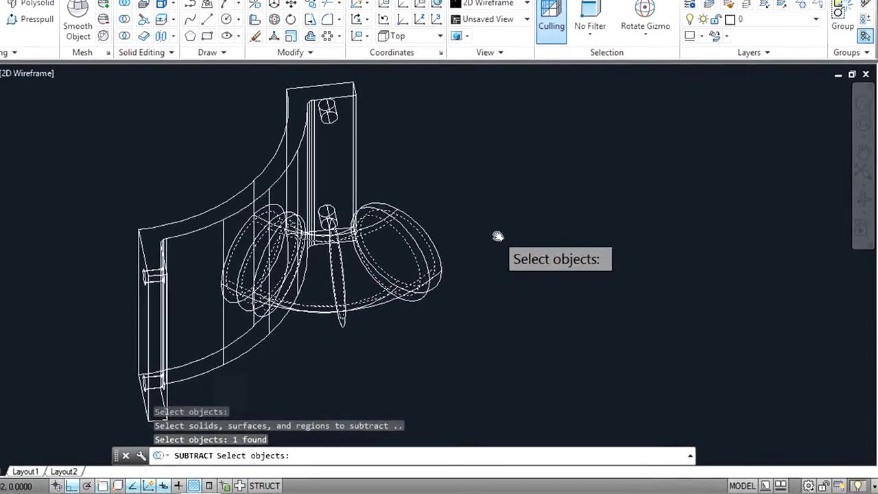
Shade the model Realistic and orbit around to inspect the hollow elbow.
click(89, 107)
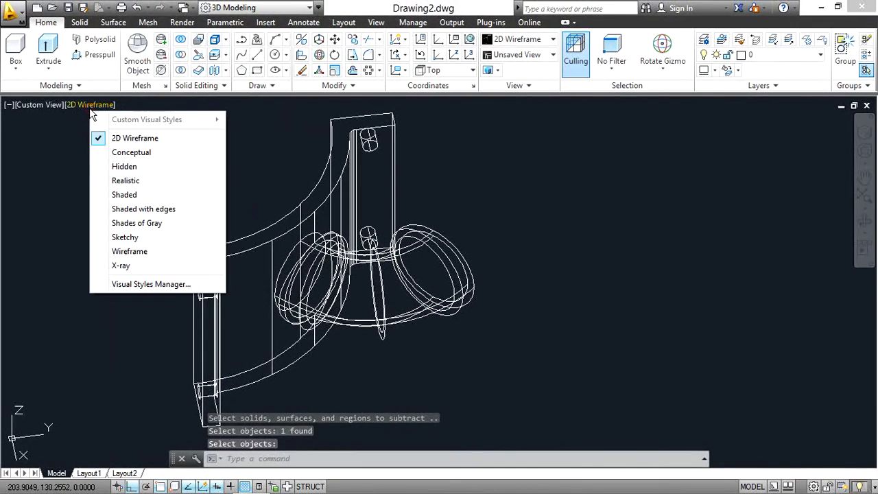
click(138, 180)
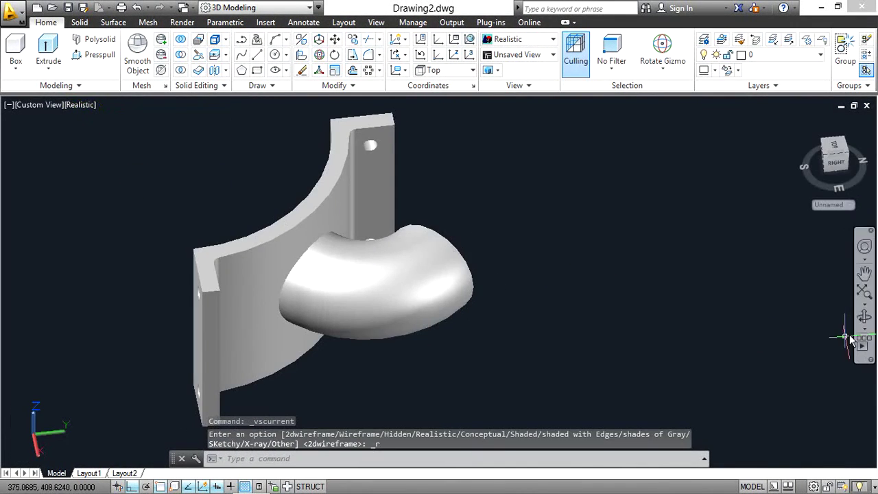
click(864, 319)
mouse_move(725, 320)
mouse_down()
mouse_move(574, 325)
mouse_move(519, 293)
mouse_move(557, 251)
mouse_move(429, 351)
mouse_move(379, 354)
mouse_move(357, 375)
mouse_up()
mouse_move(377, 327)
mouse_down()
mouse_move(363, 333)
mouse_move(342, 323)
mouse_move(303, 336)
mouse_up()
right_click(289, 337)
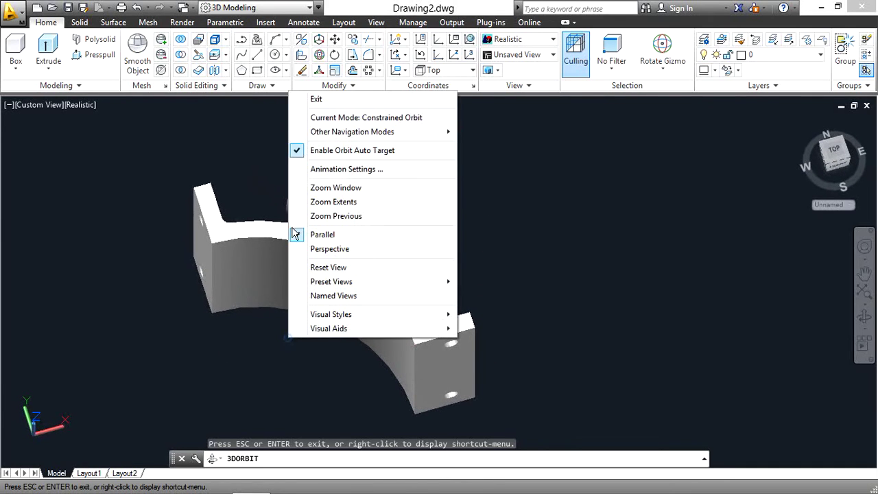
click(316, 100)
Return to 2D Wireframe, zoom in, and orbit to face the tube's open end.
click(73, 105)
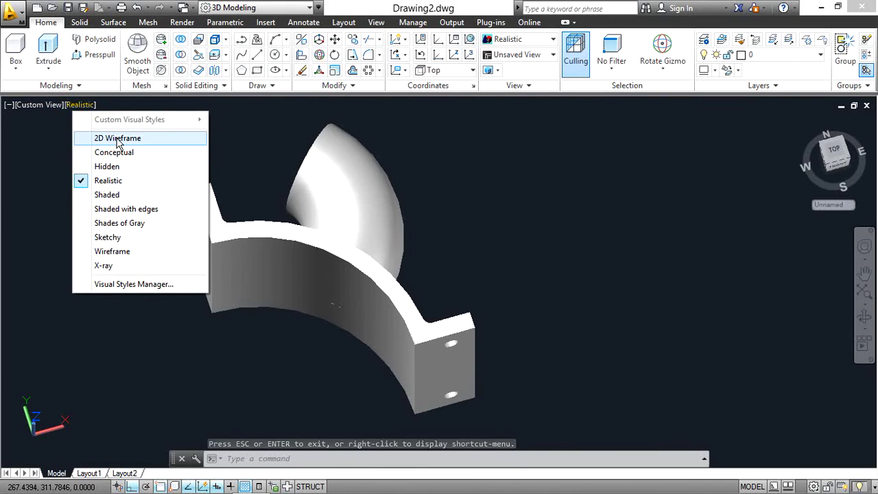
click(116, 139)
scroll(364, 306, up, 2)
scroll(354, 302, up, 2)
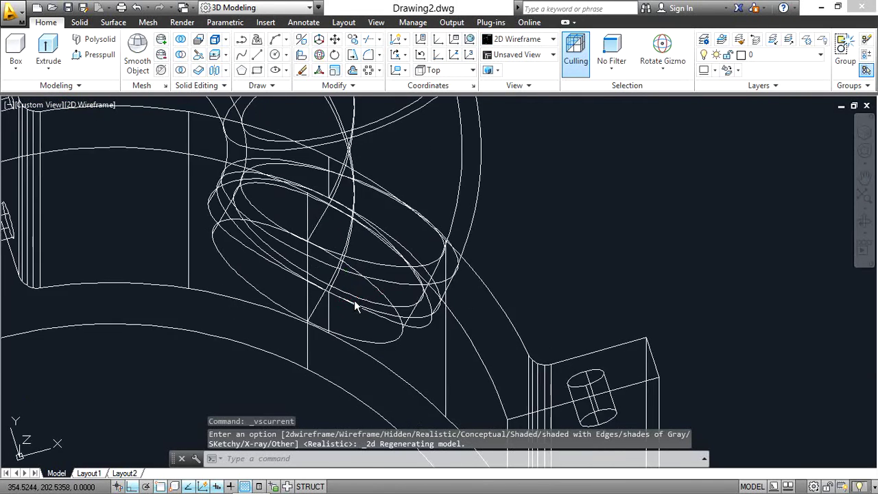
scroll(425, 254, up, 2)
click(862, 228)
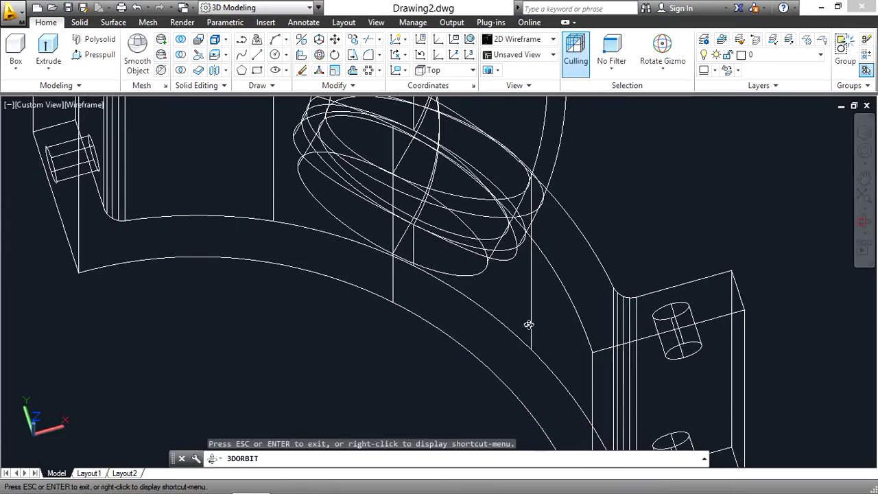
mouse_move(525, 322)
mouse_down()
mouse_move(492, 309)
mouse_move(498, 275)
mouse_up()
drag(408, 404, 481, 278)
right_click(594, 308)
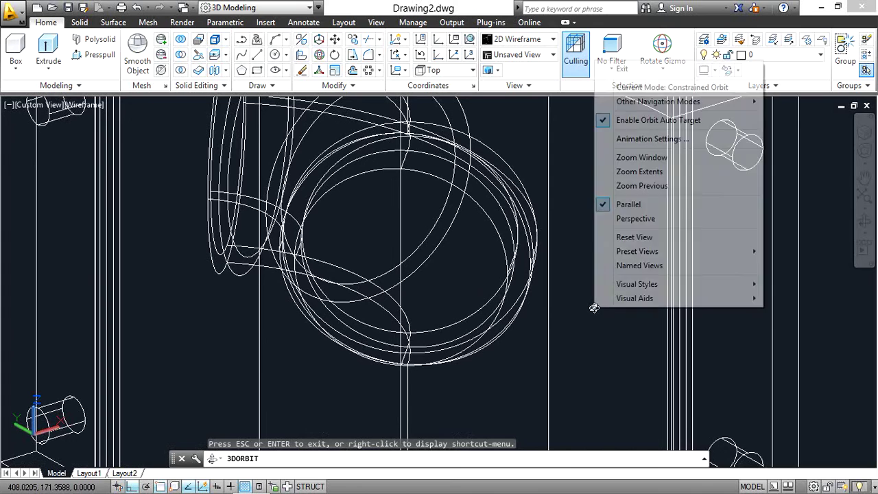
click(652, 73)
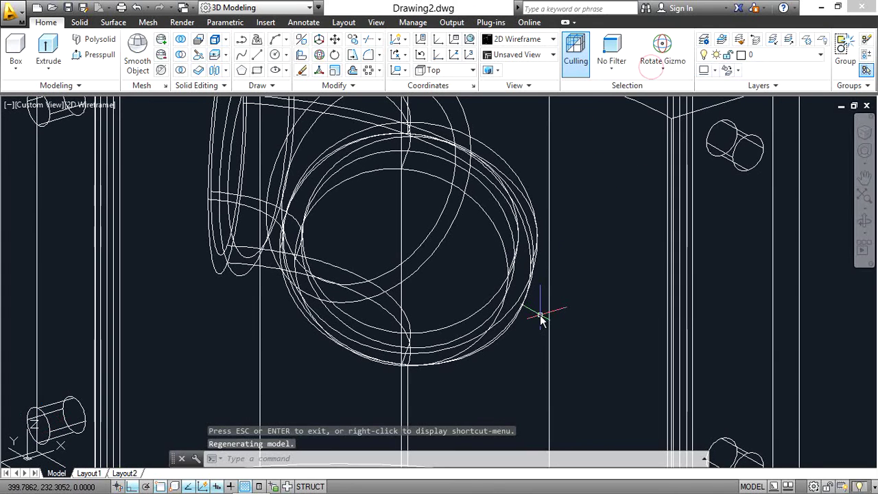
text(c)
Draw a circle centred at the elbow tube's open end.
key(Return)
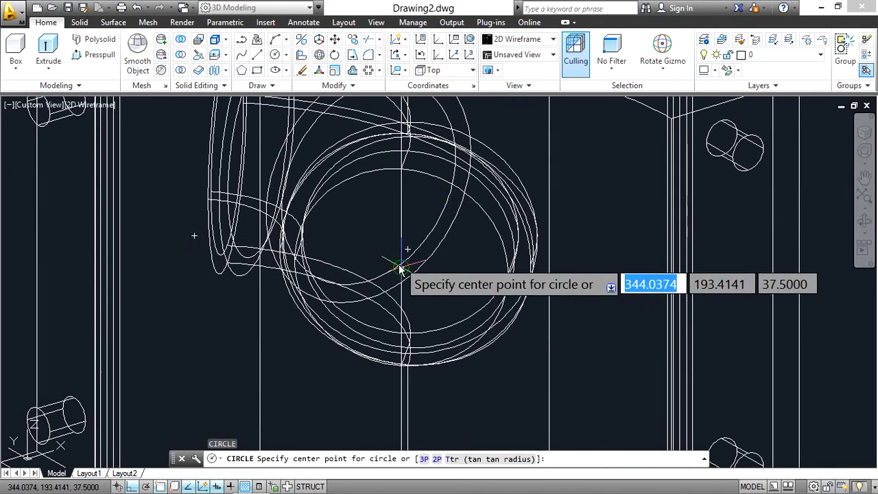
click(397, 264)
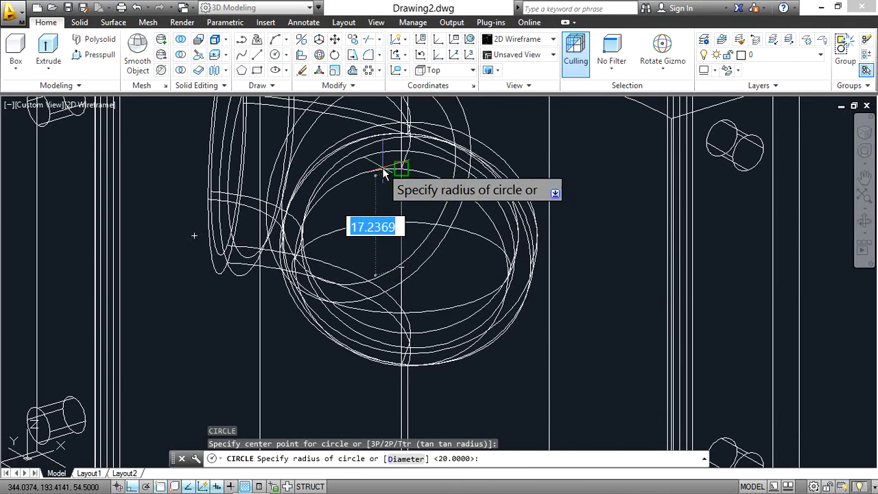
click(402, 170)
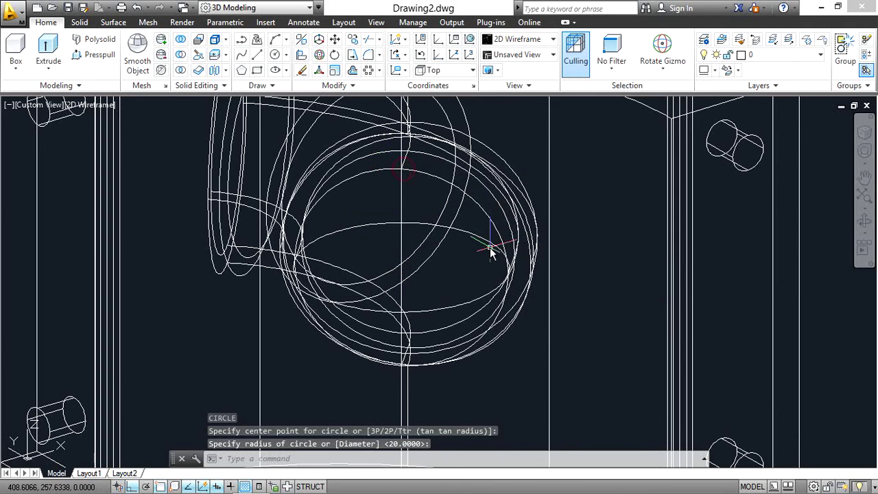
Rotate the new circle 90° with 3DROTATE to line up with the opening.
text(3dro)
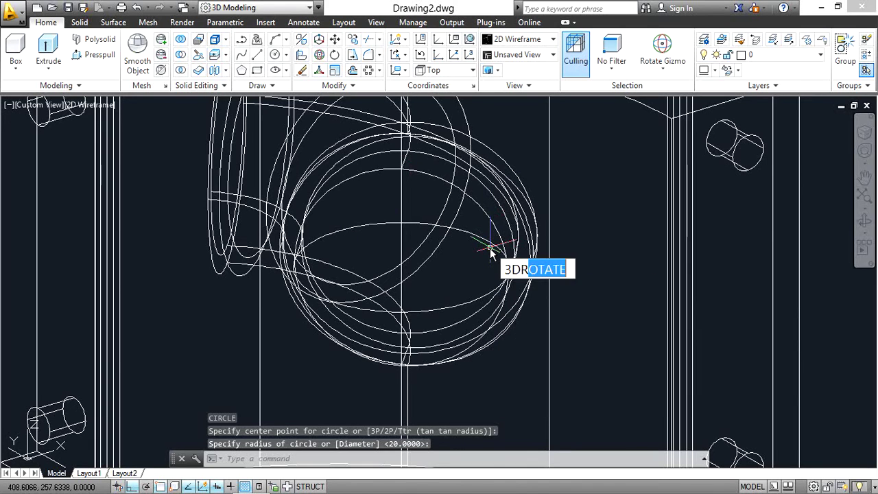
key(Return)
click(474, 238)
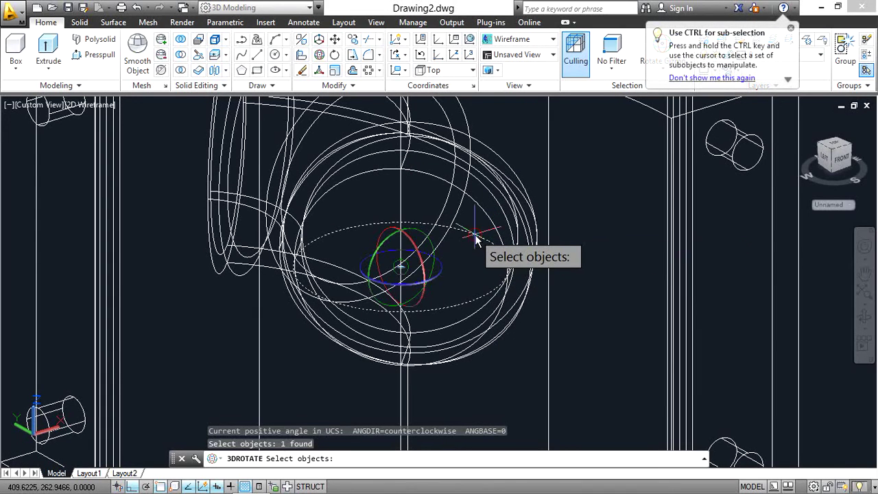
key(Return)
click(383, 237)
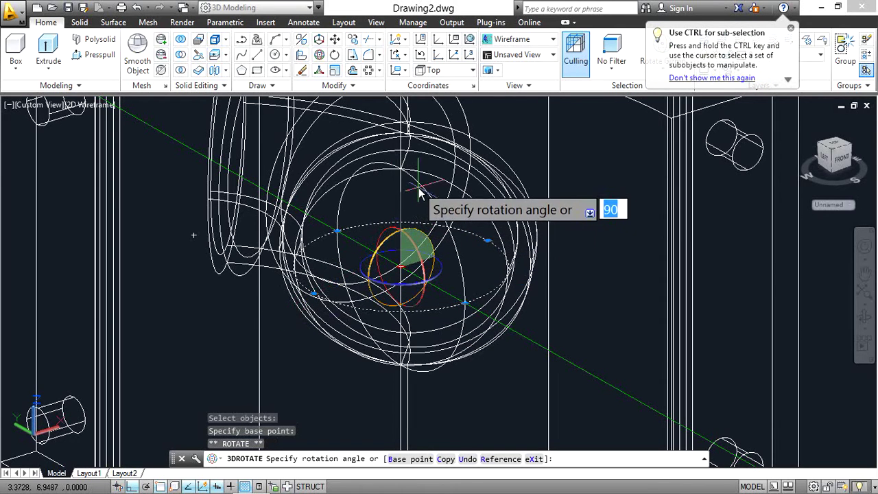
click(428, 114)
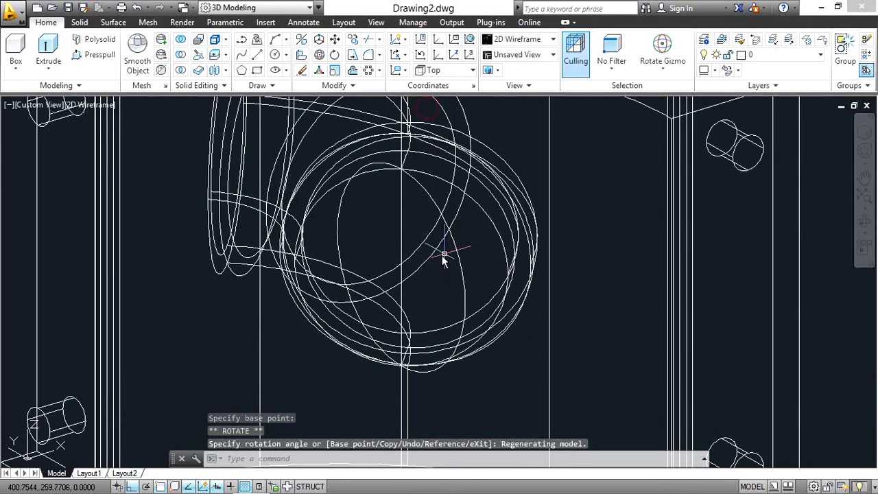
scroll(692, 259, down, 5)
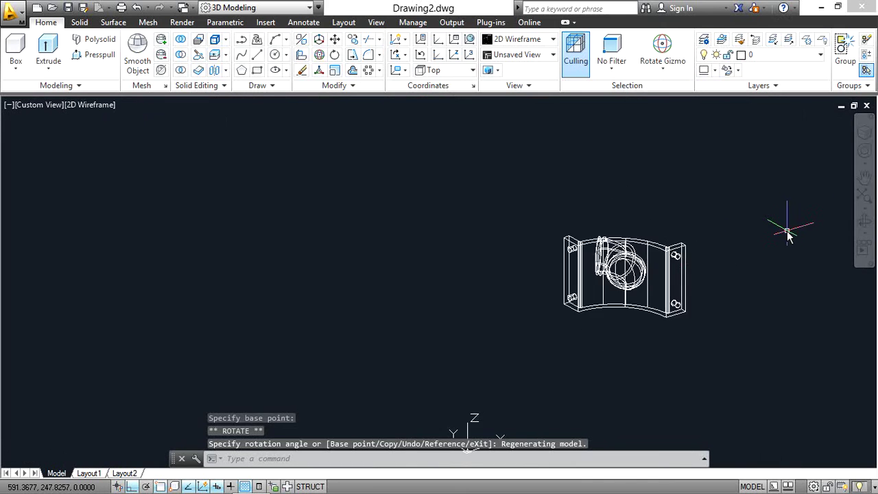
From a near-top view, rotate the piece crossing the bracket's middle 45° about its centre.
scroll(789, 225, up, 3)
click(858, 223)
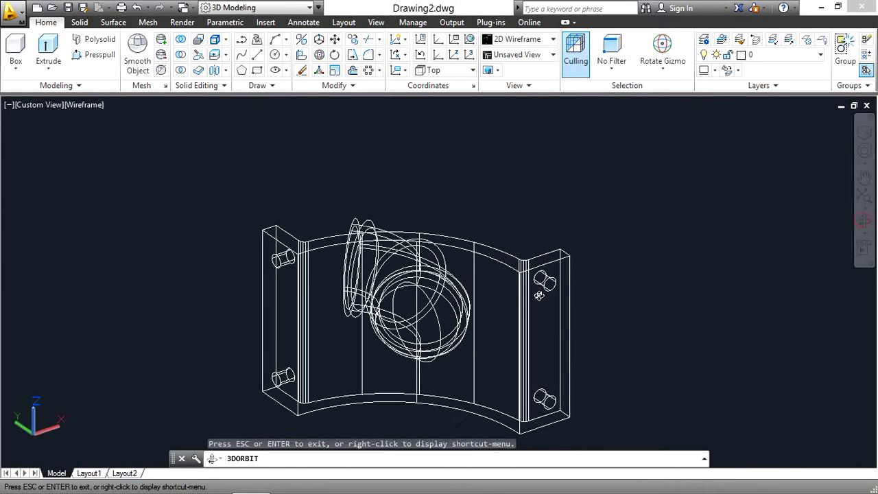
drag(545, 399, 559, 414)
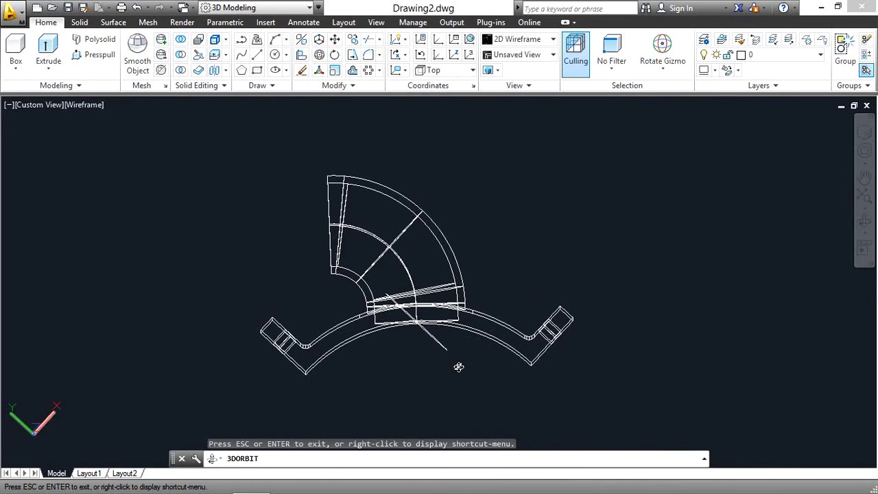
key(Escape)
click(439, 345)
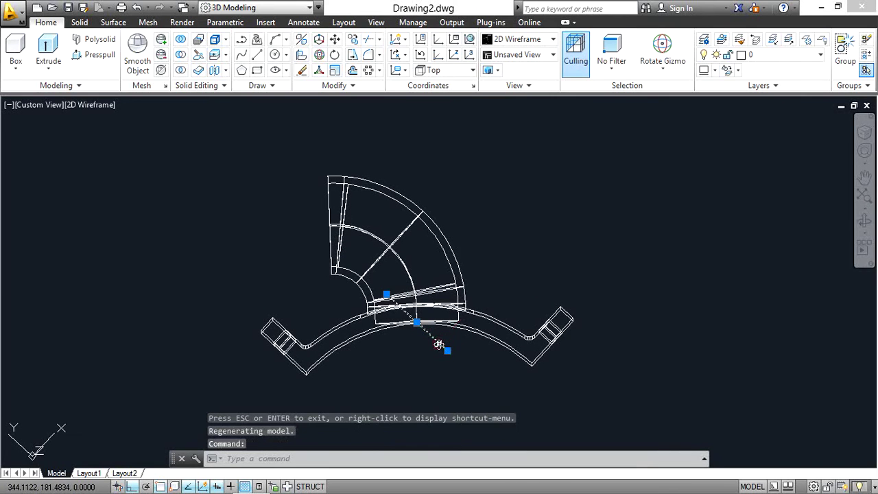
right_click(439, 344)
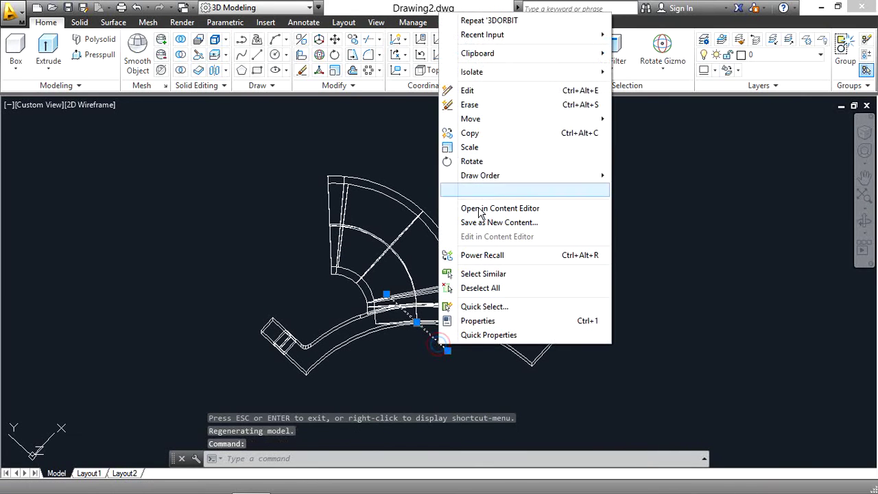
click(474, 161)
click(419, 332)
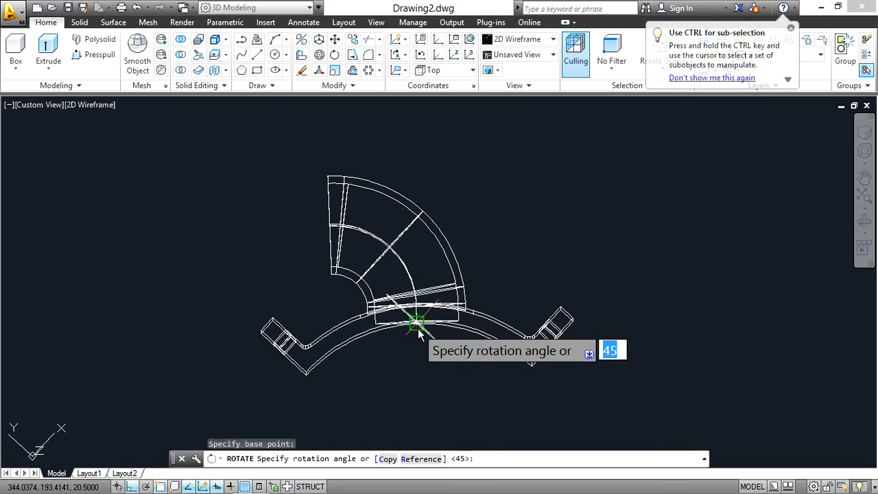
text(4)
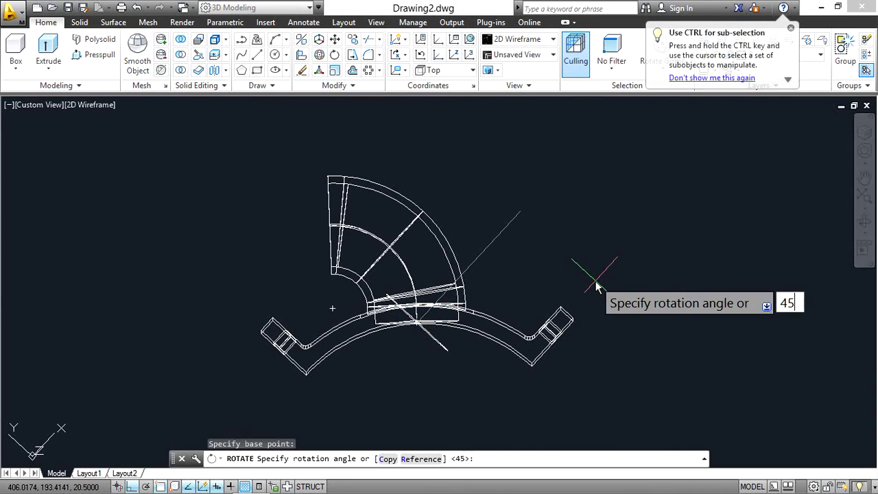
key(Return)
scroll(427, 323, up, 2)
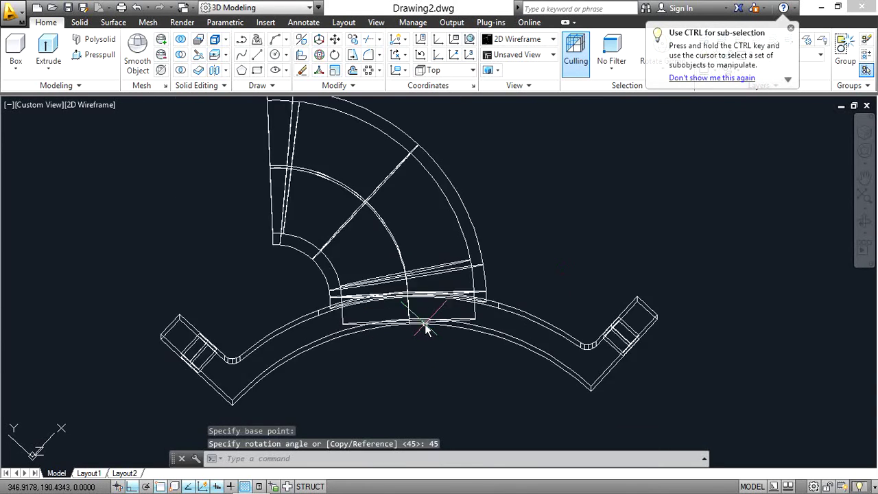
scroll(427, 324, up, 2)
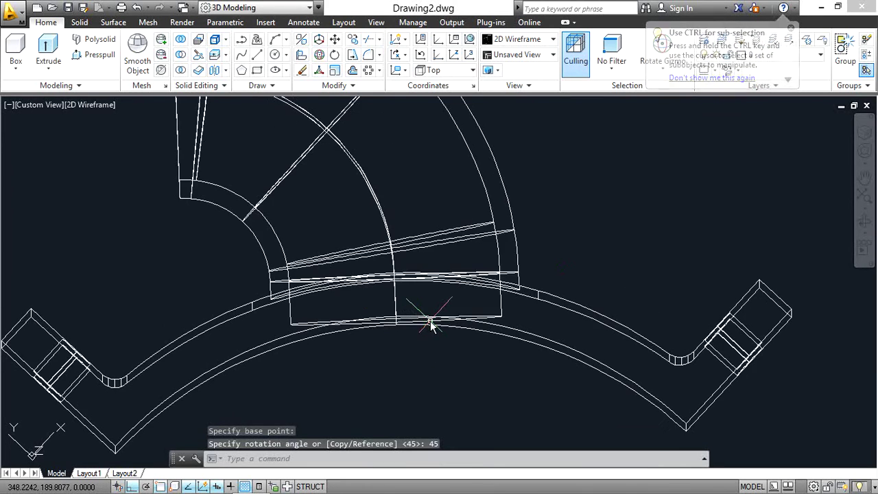
Orbit to an oblique 3D view and clear a stray selection of the solid.
click(864, 221)
drag(613, 333, 578, 280)
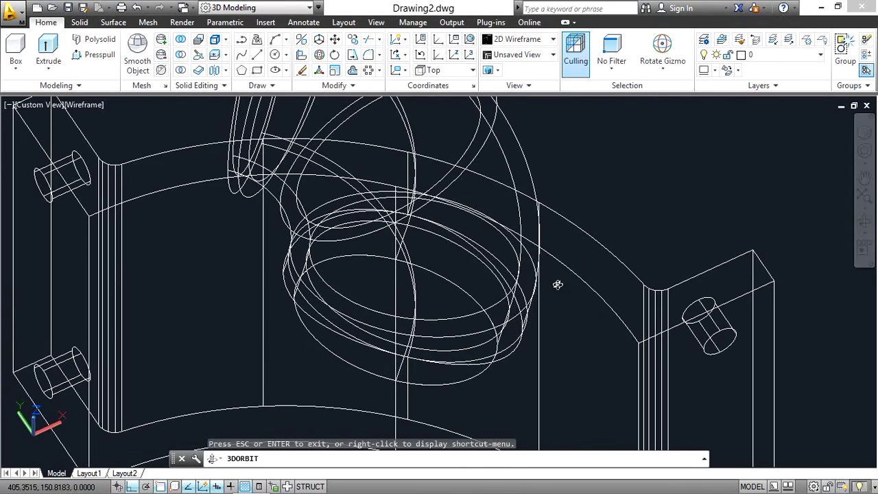
key(Escape)
click(465, 296)
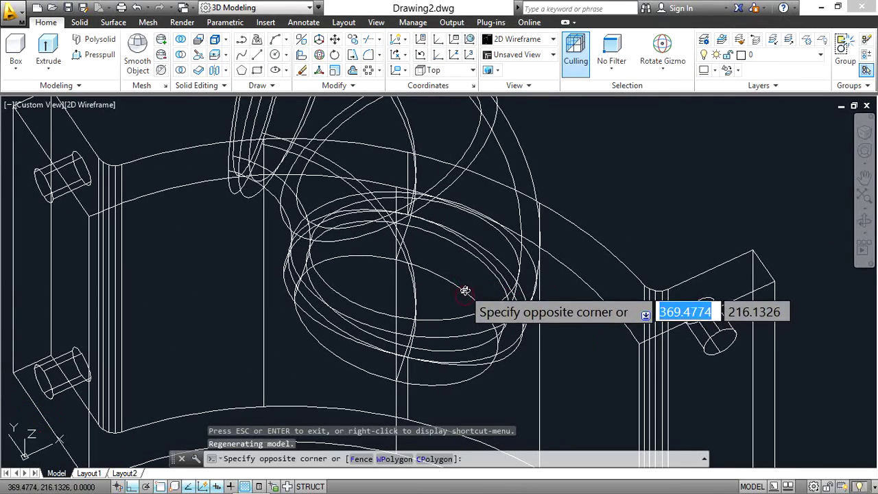
click(465, 291)
key(Escape)
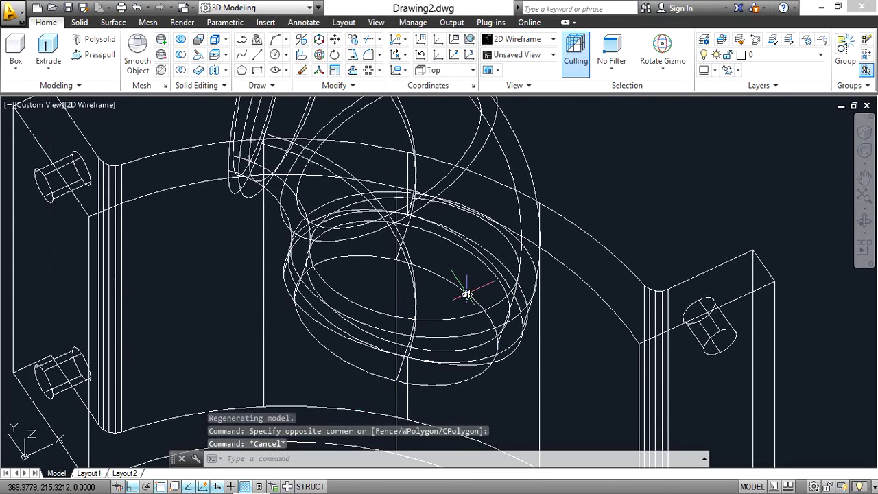
key(Escape)
text(e)
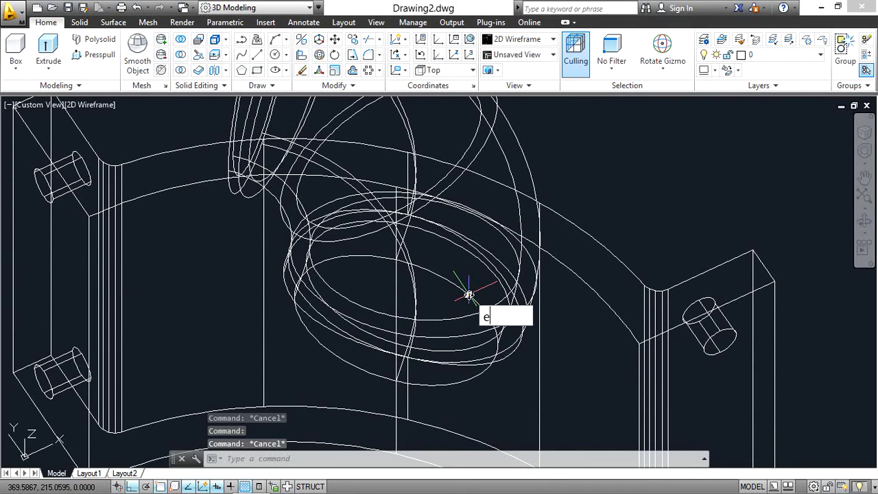
Extrude the rotated circle into a cylinder projecting from the elbow tube's open end.
text(xt)
key(Return)
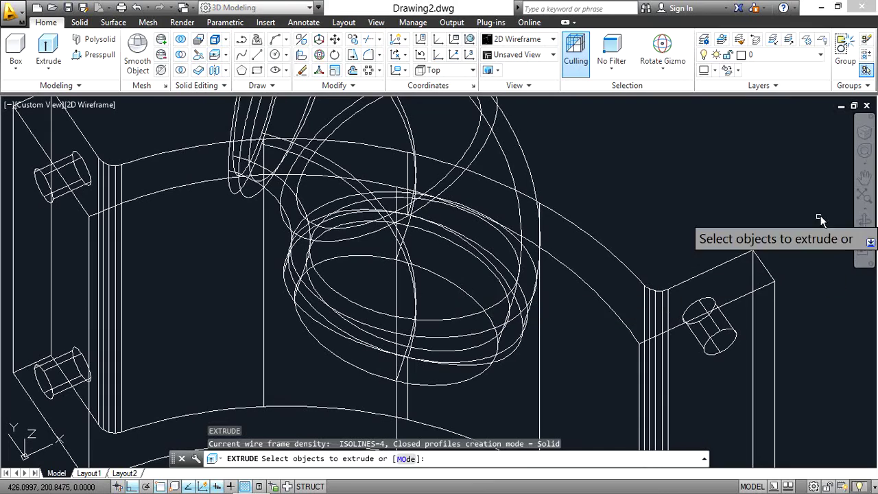
click(864, 221)
drag(790, 257, 730, 255)
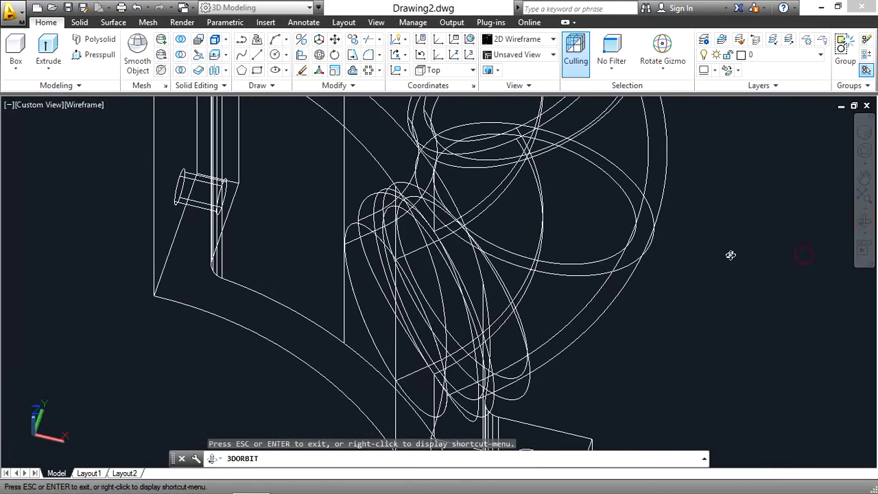
right_click(722, 289)
click(738, 48)
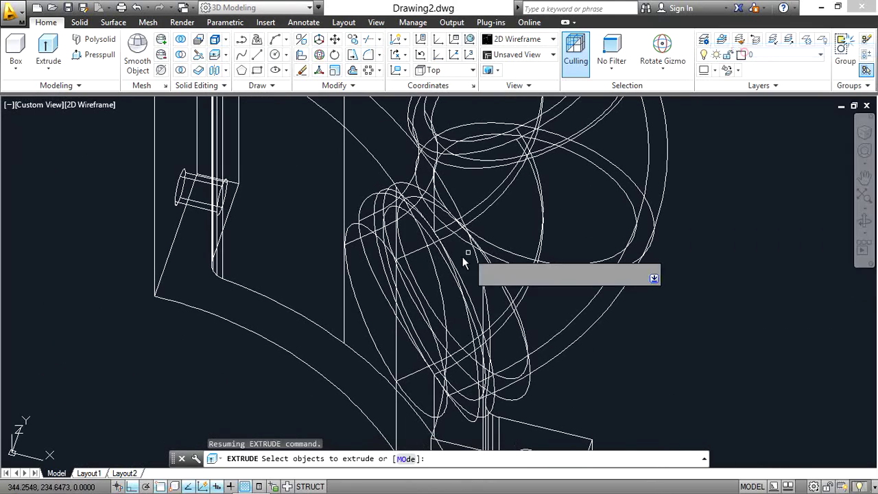
click(368, 232)
right_click(288, 292)
click(314, 297)
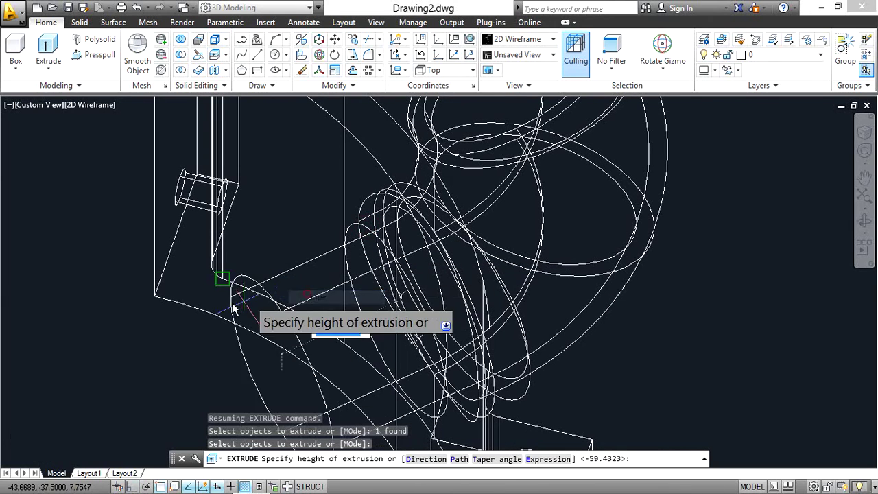
click(154, 319)
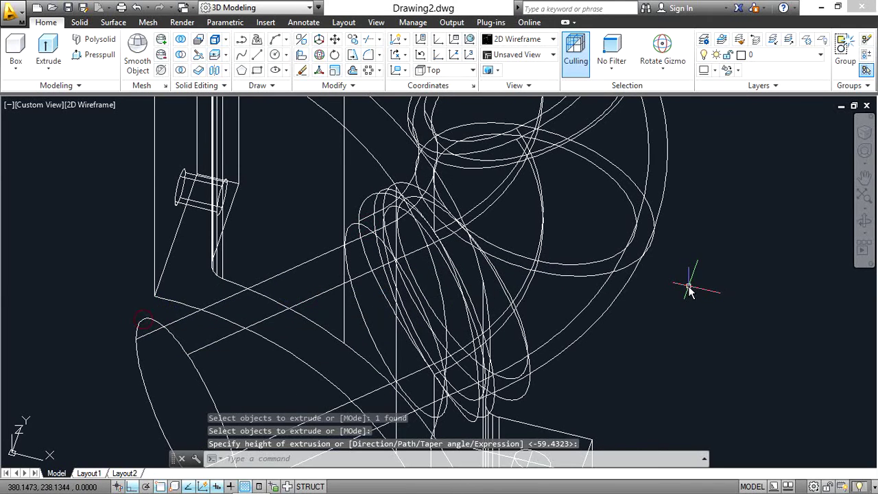
scroll(631, 293, down, 5)
With Realistic shading, subtract the cylinder from the bracket to cut a round hole into the elbow.
click(83, 105)
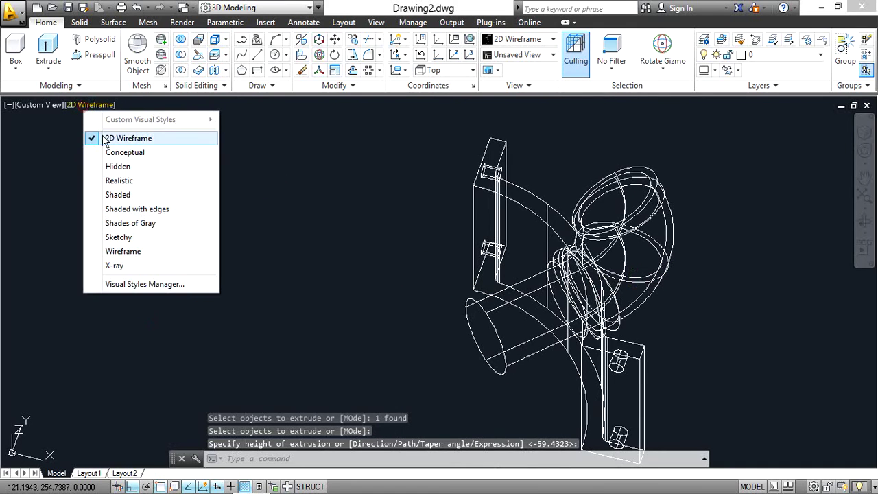
click(123, 181)
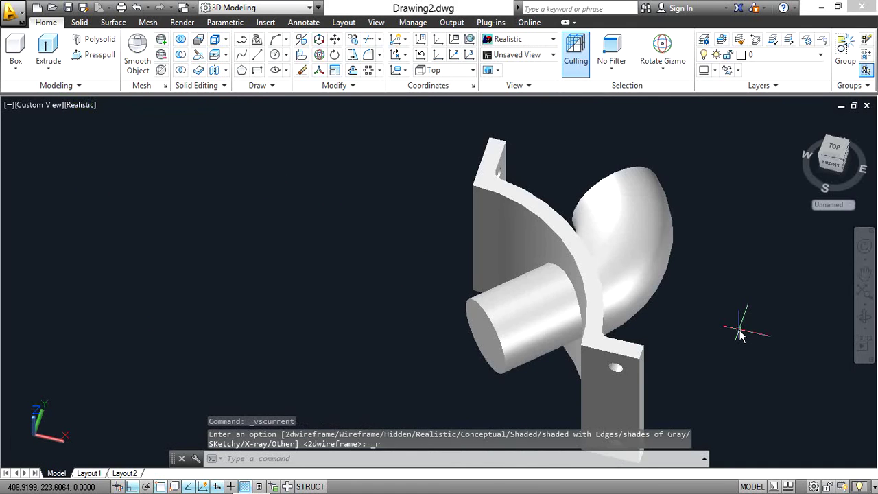
text(Su)
key(Return)
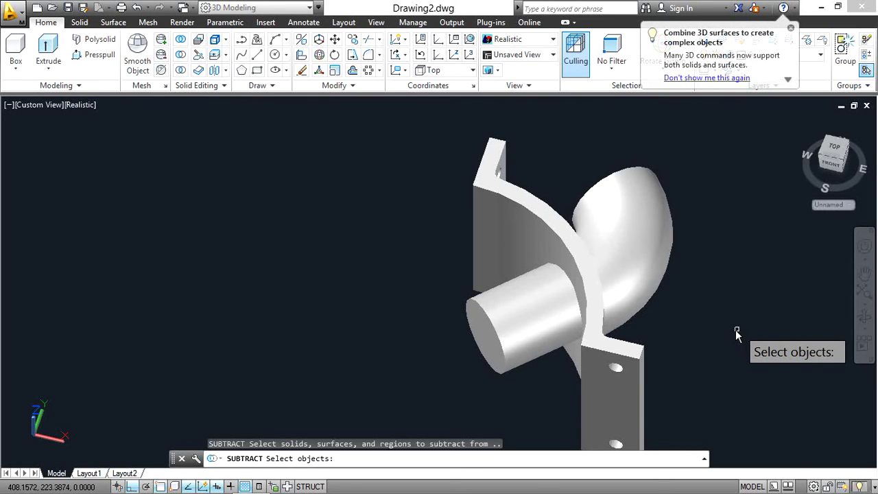
click(549, 223)
key(Return)
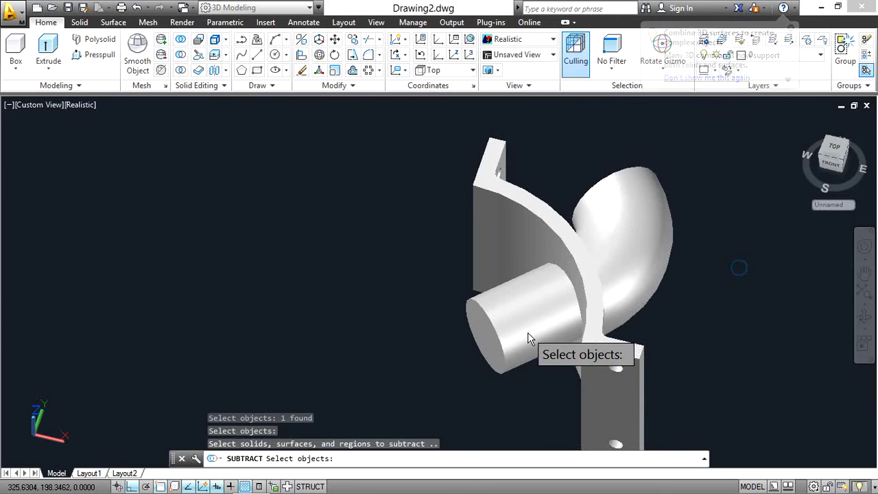
click(499, 336)
key(Return)
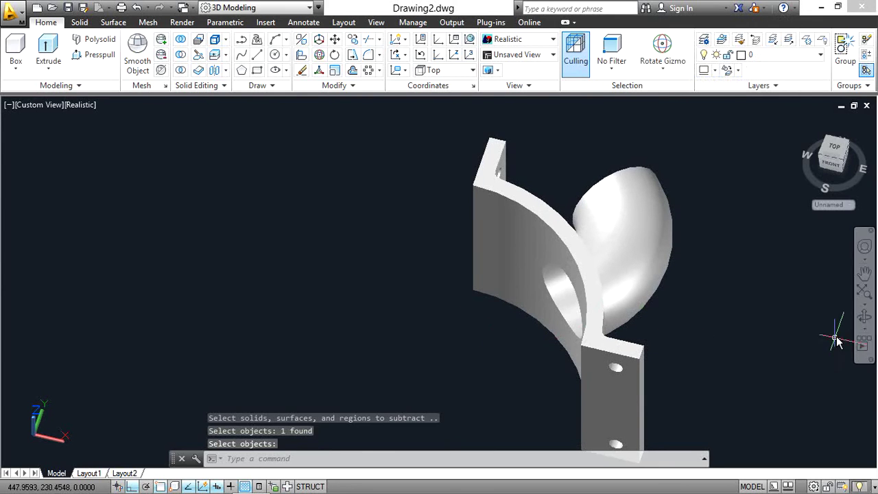
click(866, 319)
mouse_move(594, 362)
mouse_down()
mouse_move(680, 322)
mouse_move(668, 290)
mouse_move(404, 306)
mouse_move(380, 234)
mouse_move(437, 217)
mouse_up()
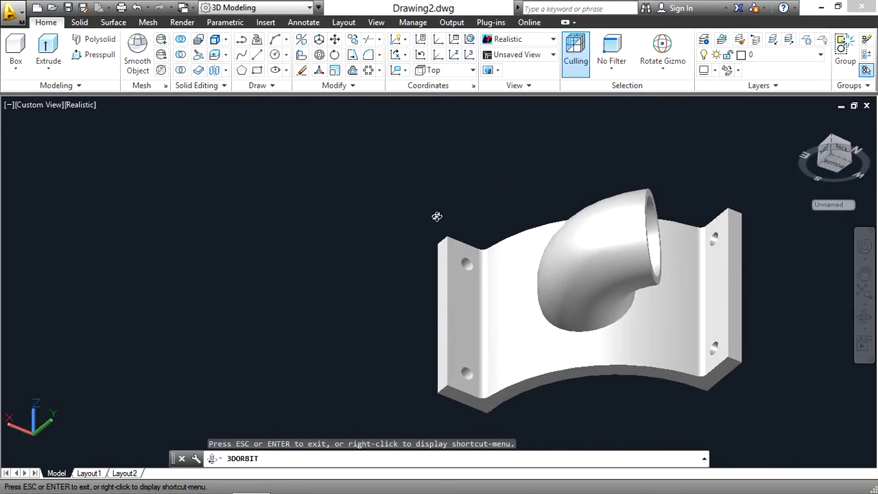
right_click(373, 243)
click(416, 254)
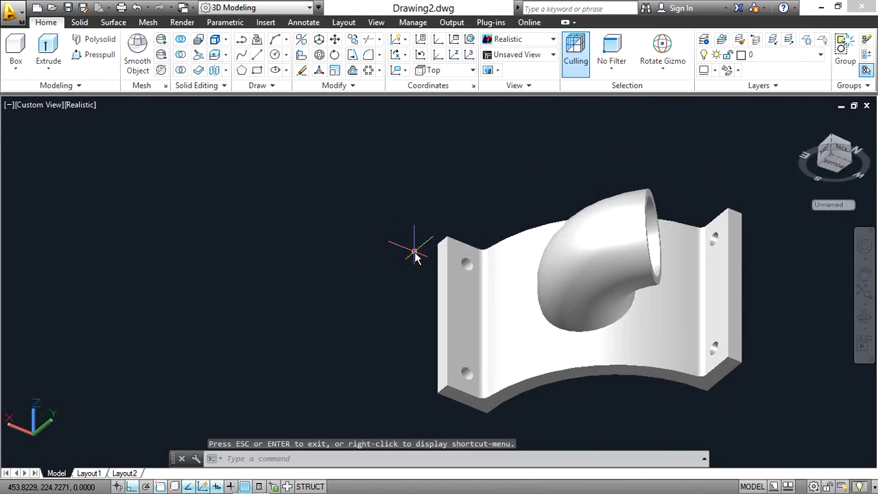
Switch to the Top view in 2D Wireframe.
click(55, 112)
click(82, 140)
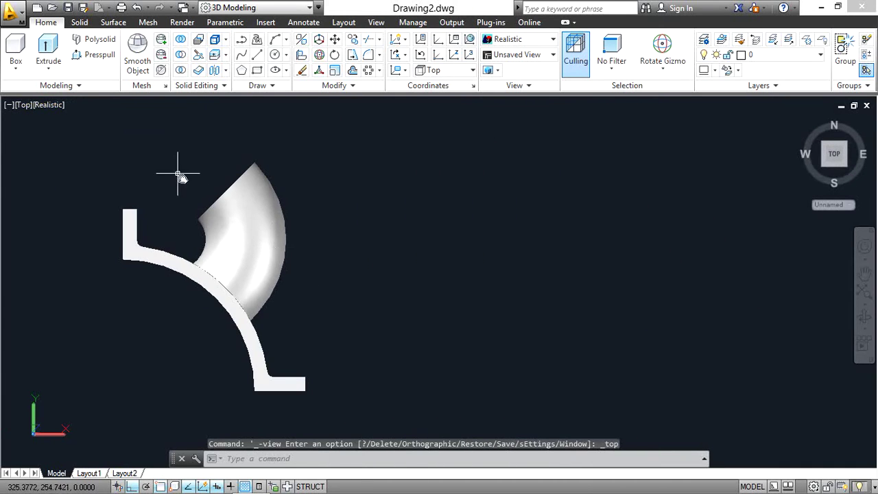
click(57, 107)
click(96, 138)
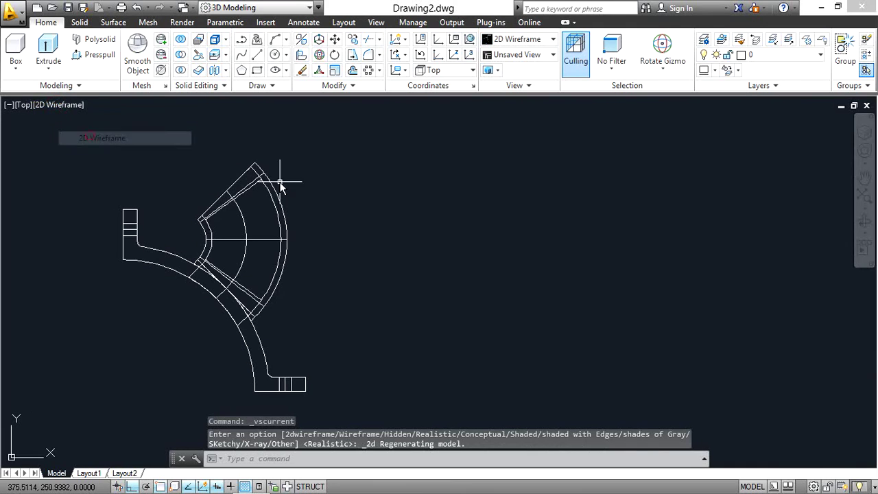
text(c)
Draw concentric circles of radius 17 and 34 to the right of the bracket.
key(Return)
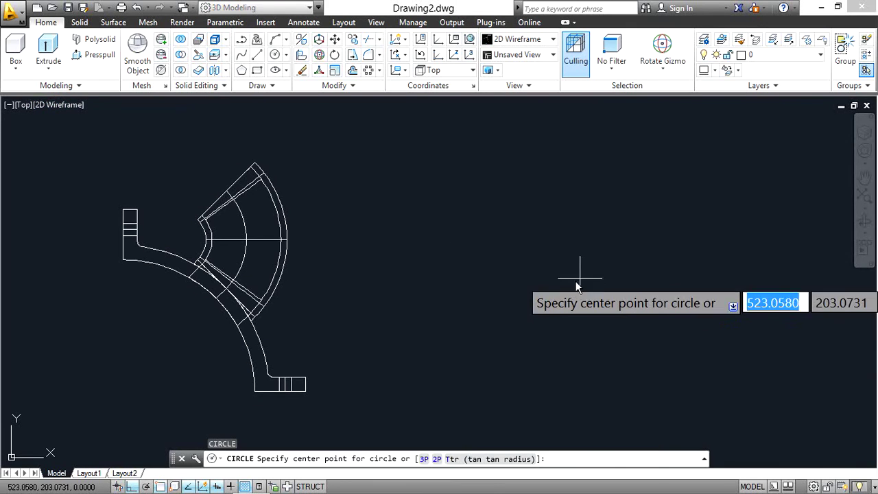
click(577, 303)
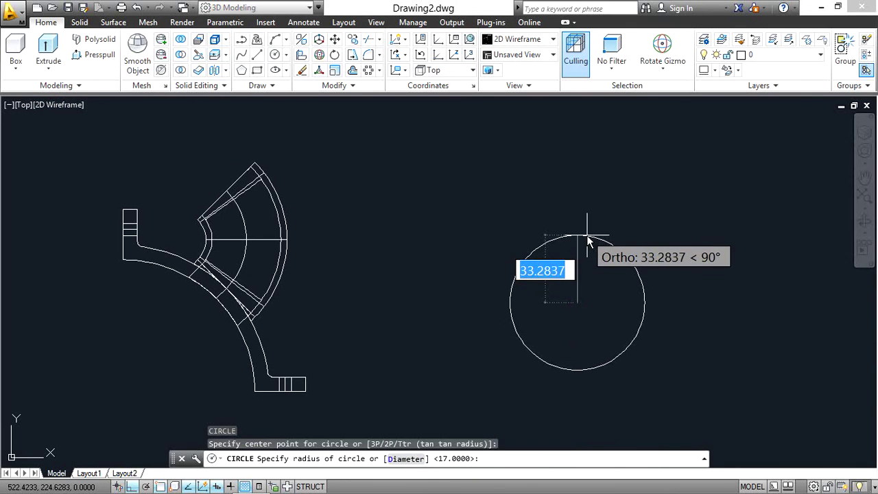
text(17)
key(Return)
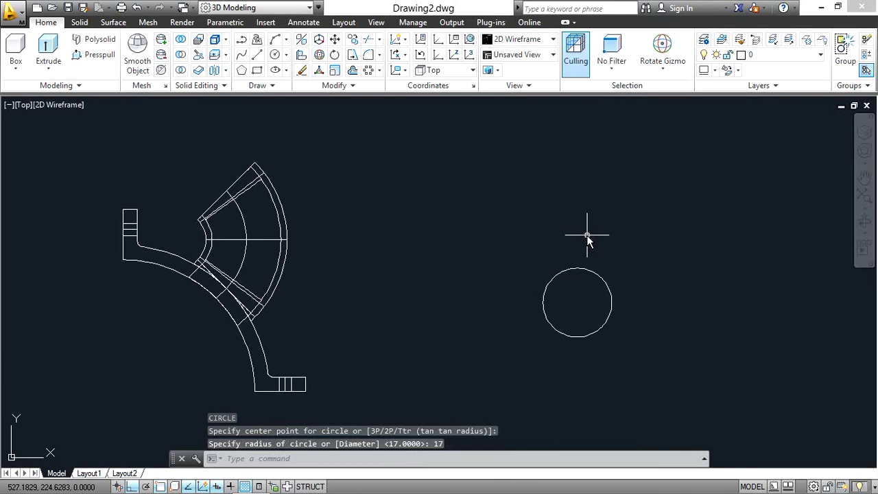
text(C)
key(Return)
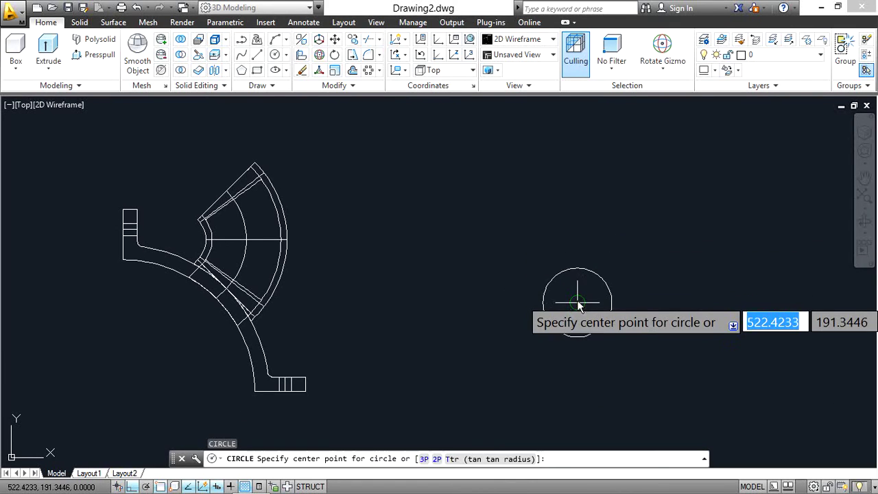
click(577, 302)
text(34)
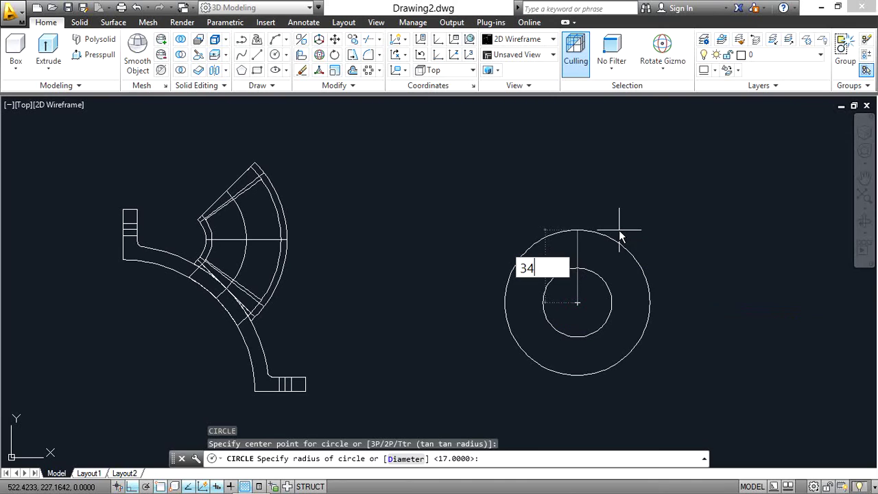
key(Return)
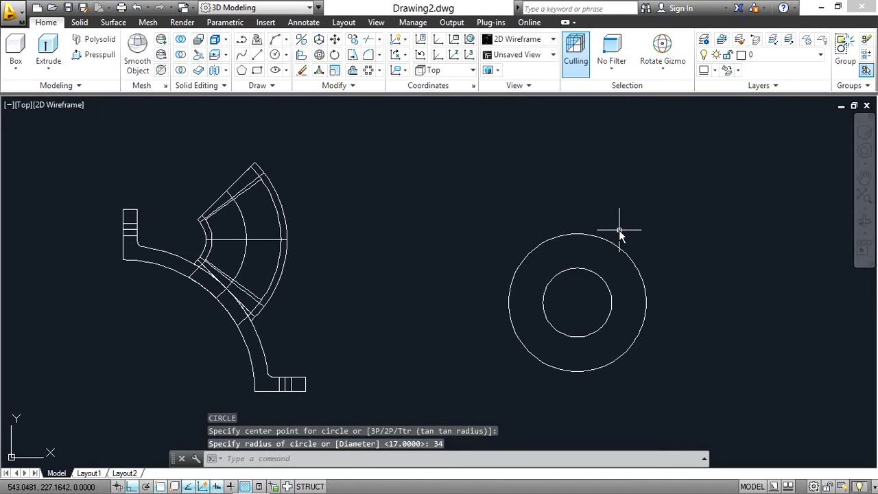
text(c)
Draw a radius-2 circle 26 units right of the ring centre using the From snap.
key(Return)
shift+right_click(619, 230)
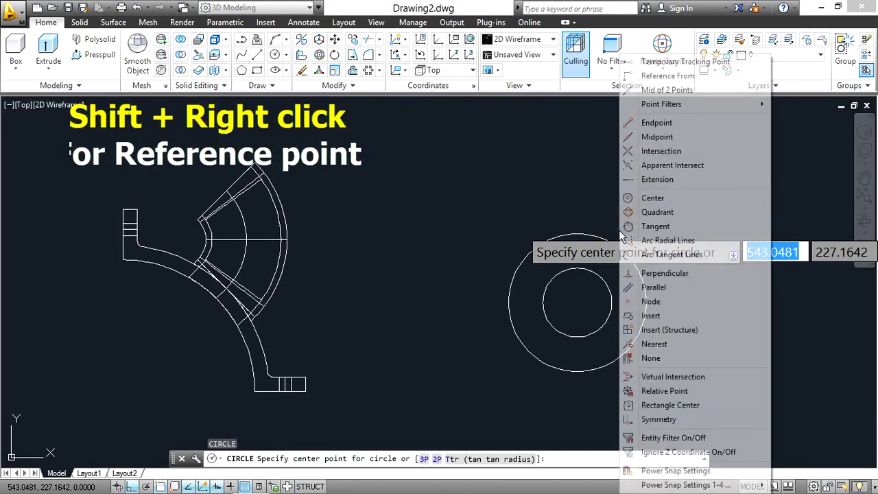
click(652, 76)
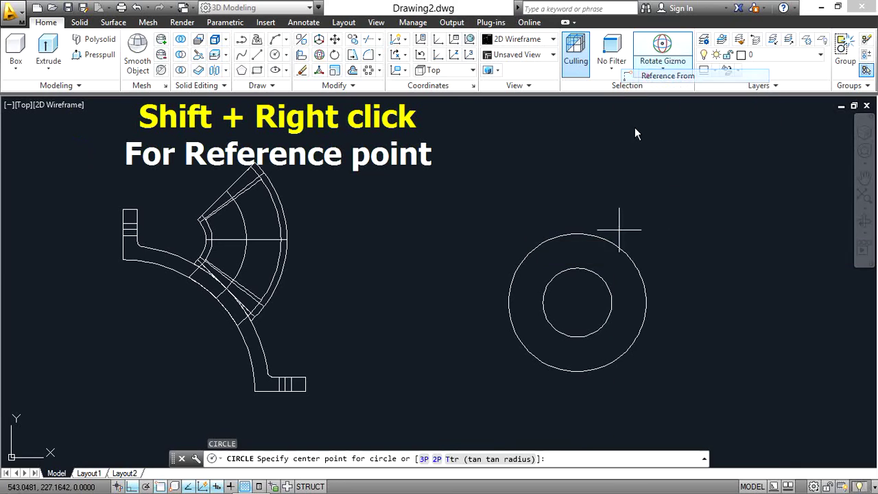
click(580, 300)
text(2)
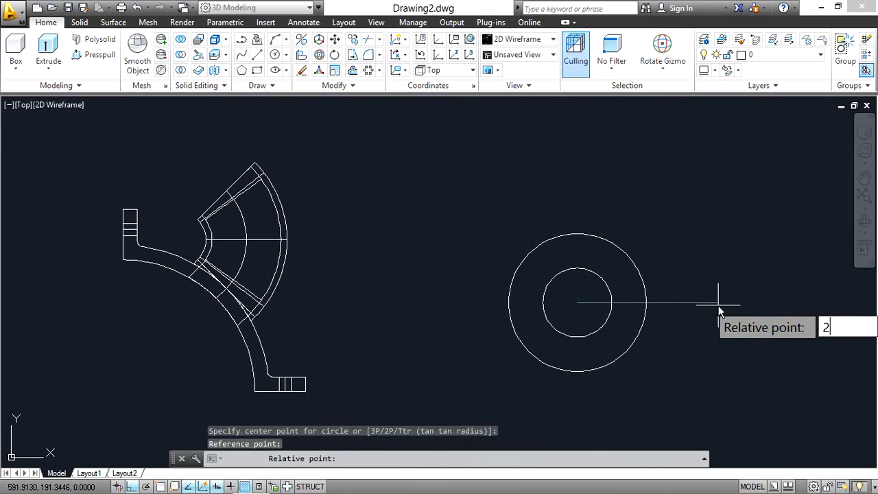
text(6)
key(Return)
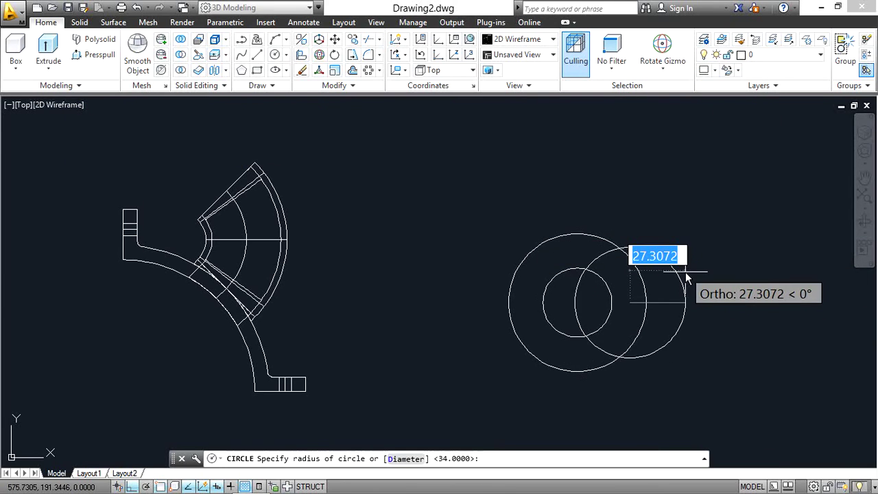
text(2)
key(Return)
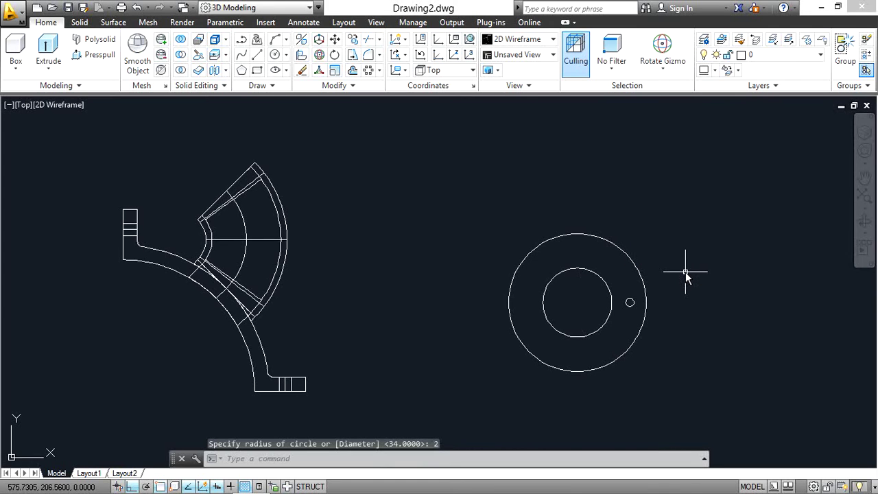
Extrude the three circles 5 units into a flat ring solid with a short pin.
mouse_move(685, 272)
shift+middle_down()
mouse_move(735, 314)
mouse_move(651, 266)
mouse_move(735, 210)
shift+middle_up()
mouse_move(600, 337)
shift+middle_down()
mouse_move(610, 354)
mouse_move(617, 349)
mouse_move(621, 318)
shift+middle_up()
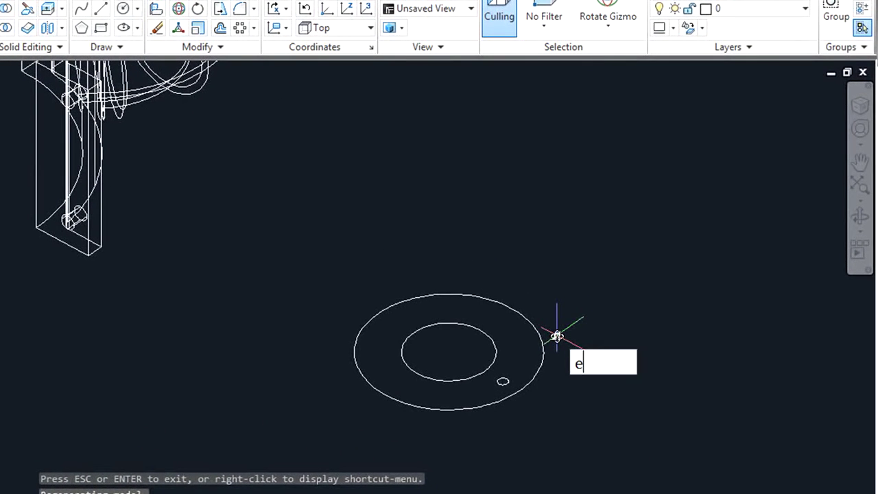
text(xt)
key(Return)
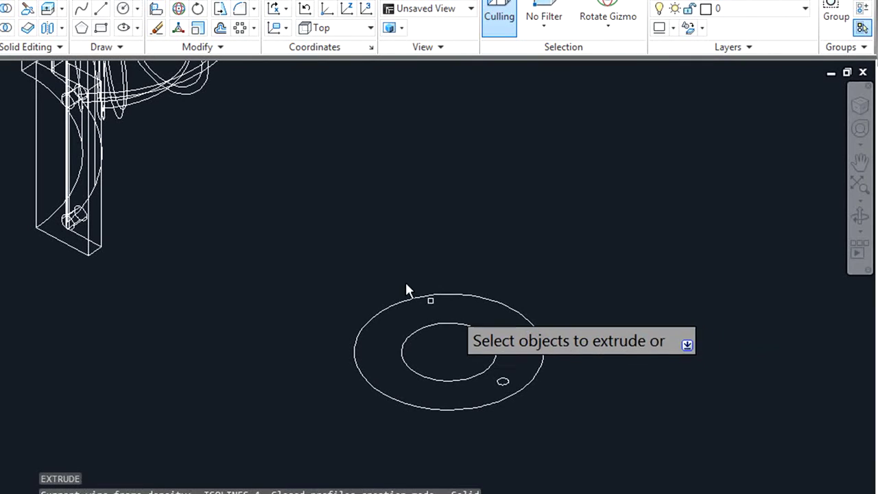
click(300, 235)
click(590, 473)
right_click(597, 450)
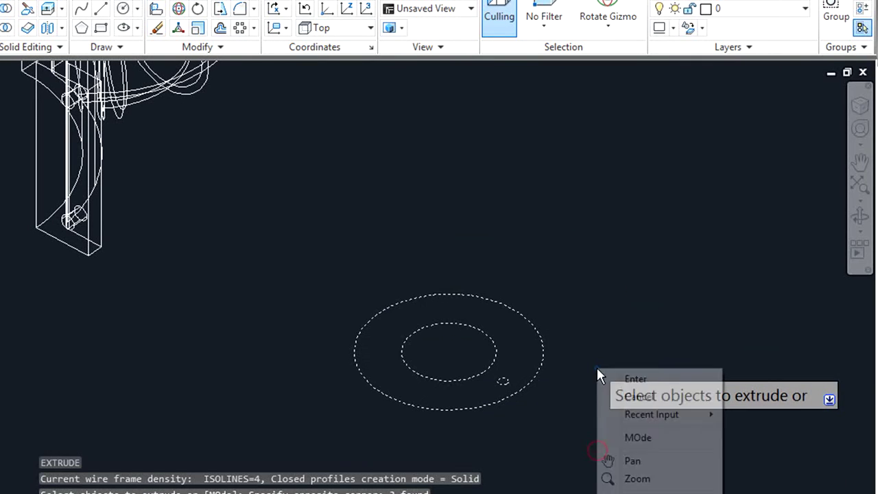
click(637, 379)
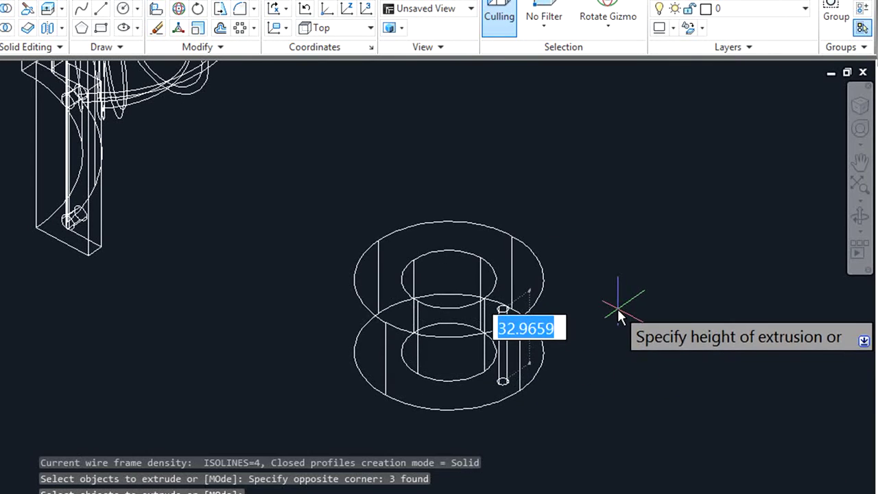
text(5)
key(Return)
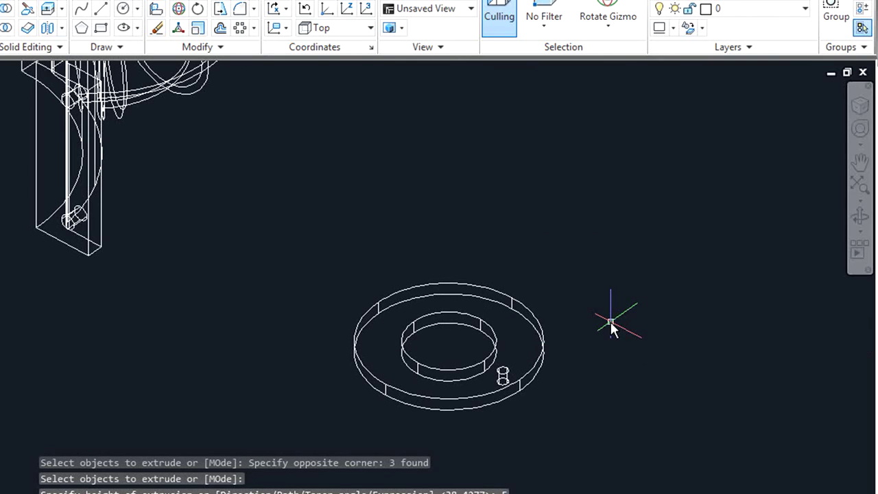
Polar-array the small pin into 4 copies around the ring's centre, then begin exploding the flange.
click(239, 27)
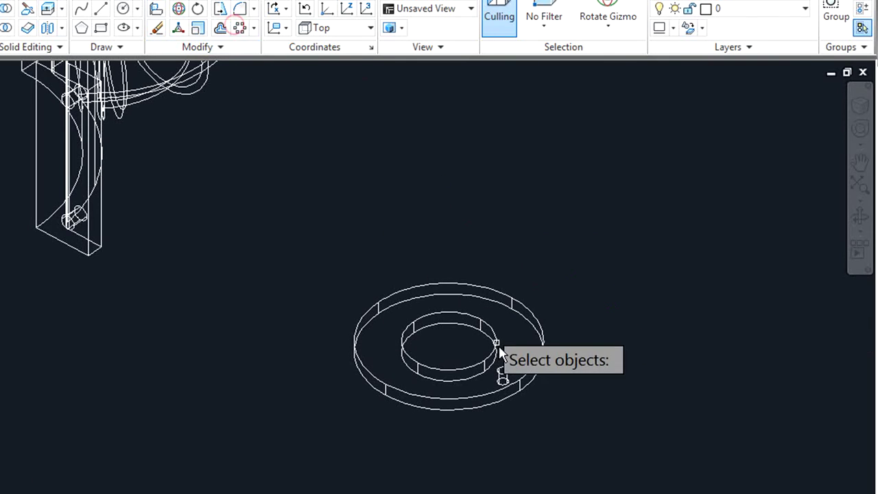
key(Return)
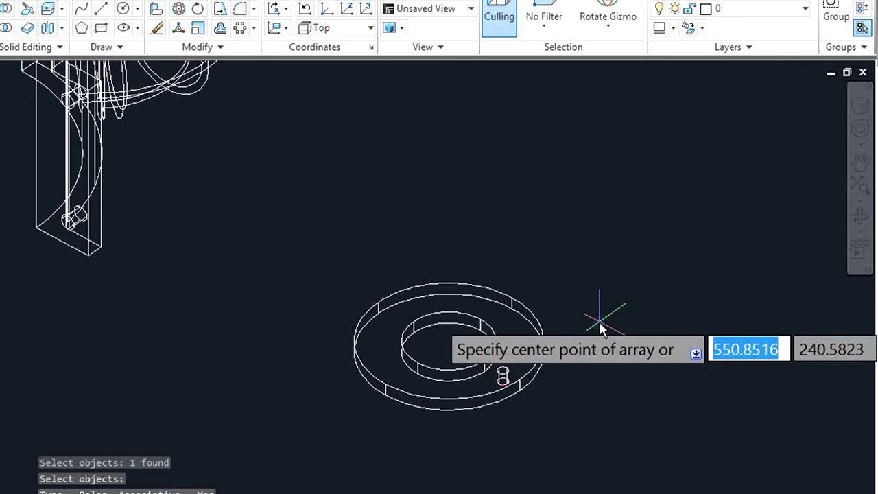
click(450, 351)
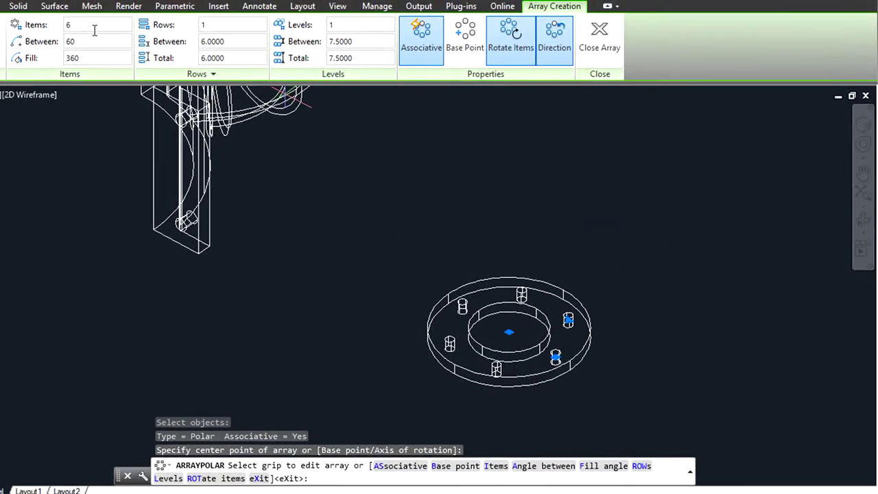
click(94, 30)
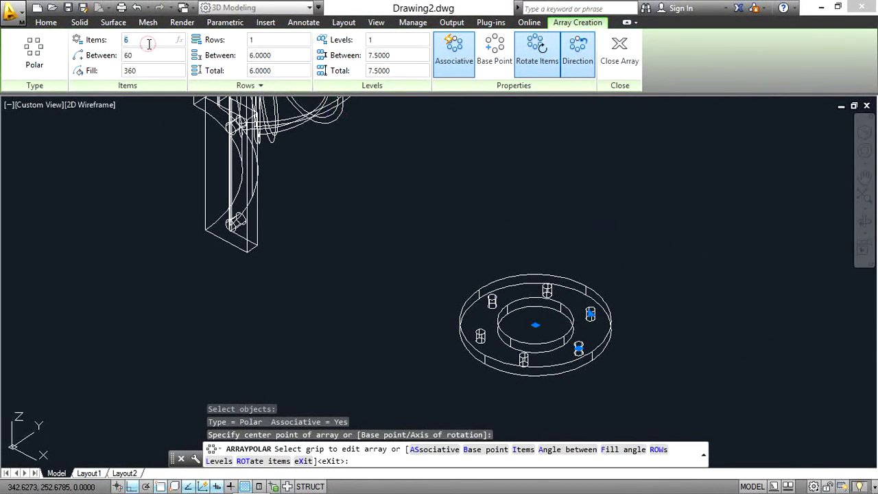
text(4)
key(Return)
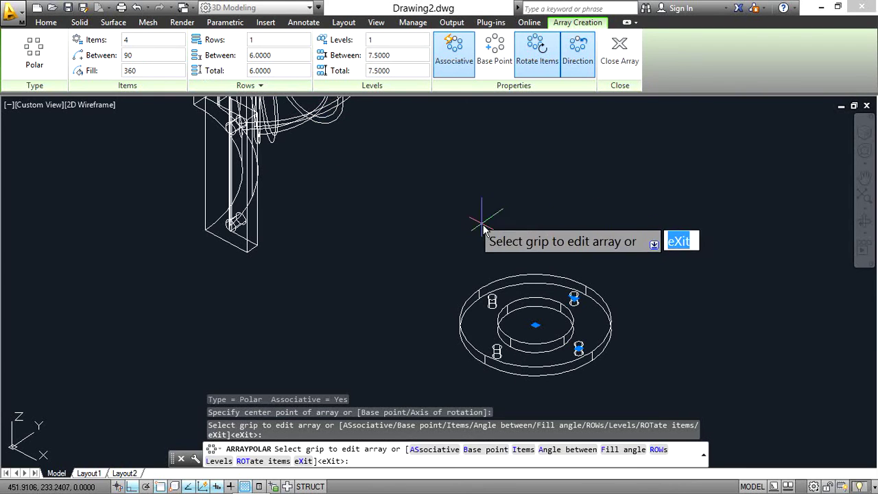
right_click(555, 250)
click(586, 258)
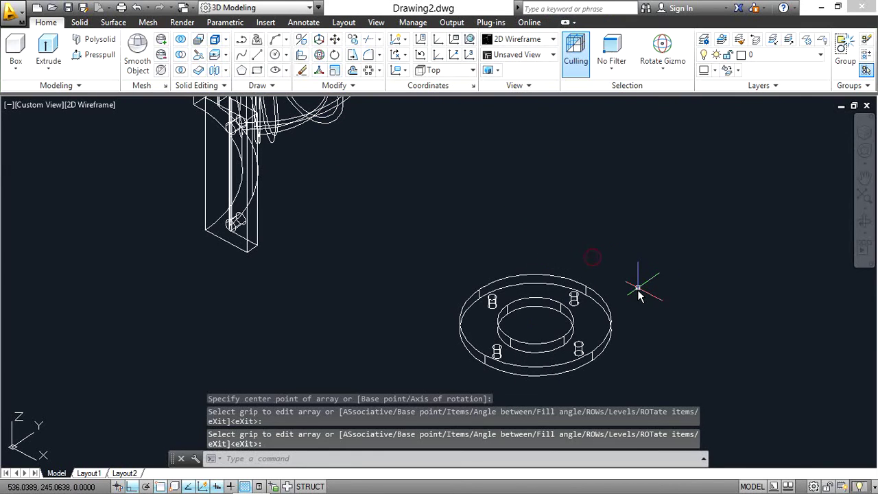
key(ctrl+y)
text(X)
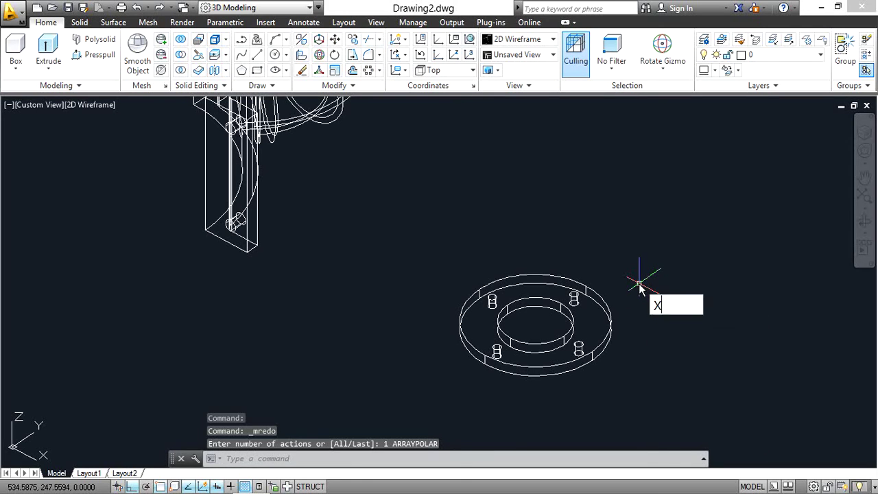
key(Return)
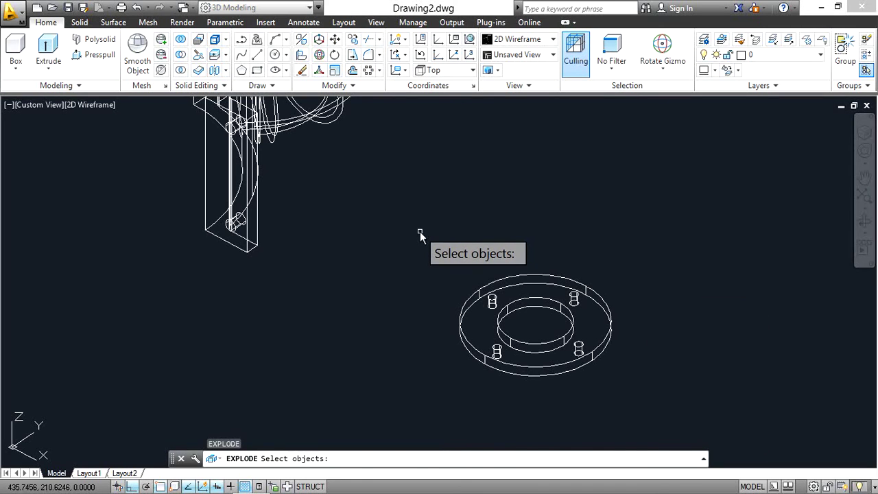
click(420, 231)
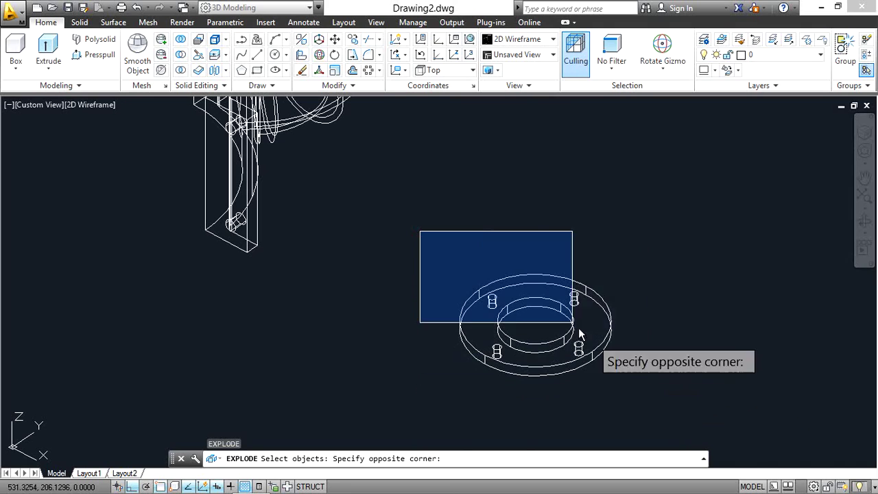
Close the explode selection over the flange and switch the viewport to the Realistic visual style.
click(489, 213)
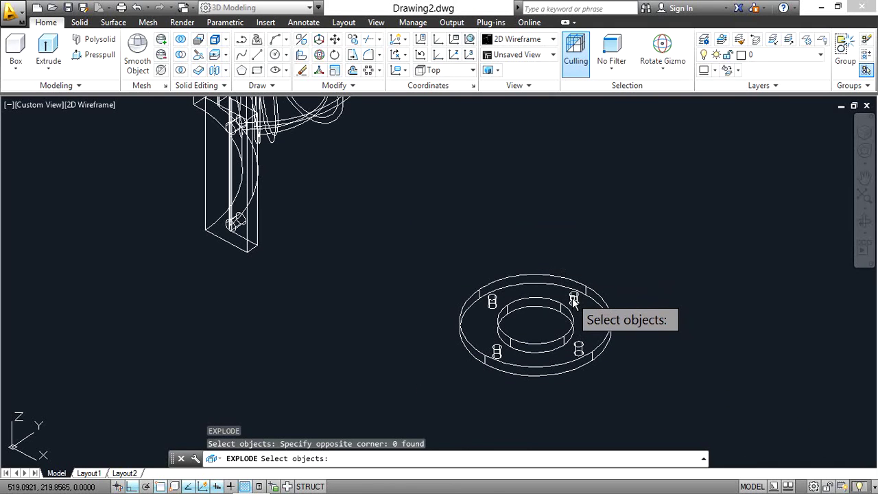
key(Return)
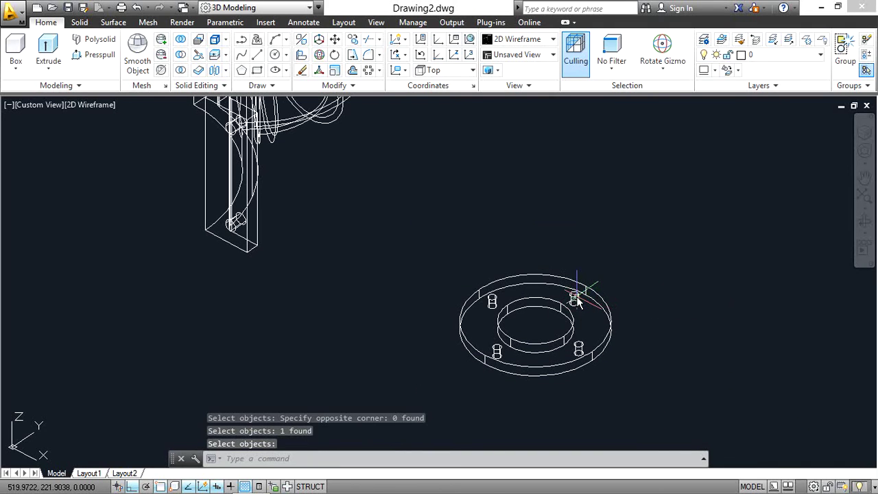
key(Escape)
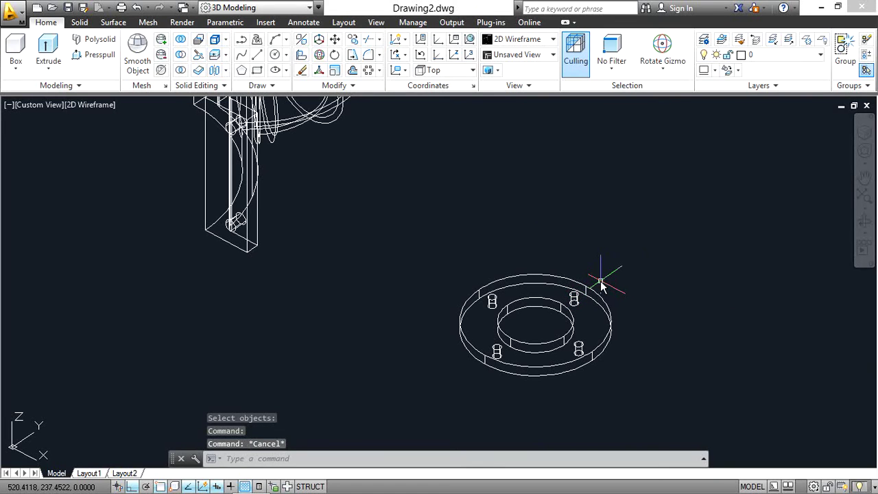
click(88, 105)
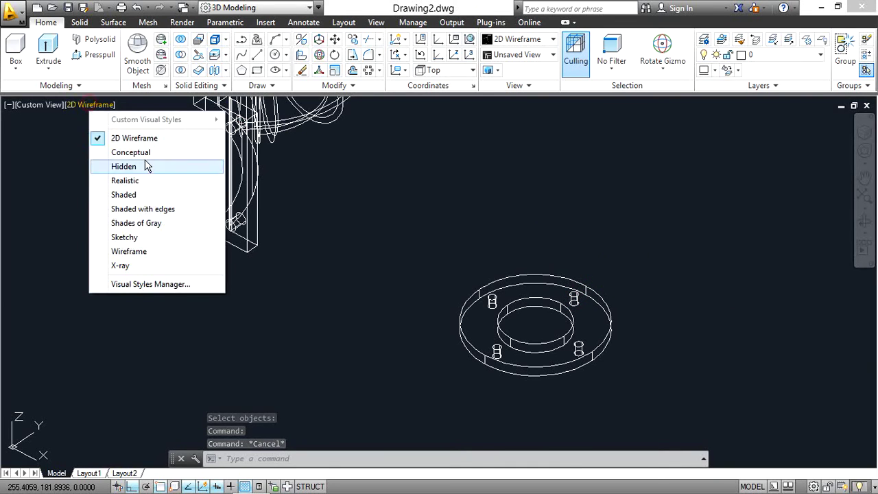
click(151, 180)
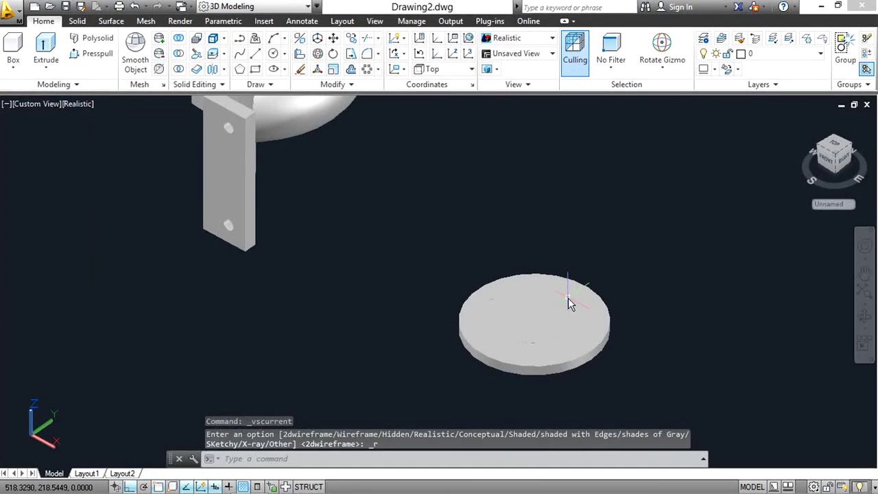
Subtract the inner cylinder and bolt cylinders from the flange disk to cut its bore and holes.
text(Su)
key(Return)
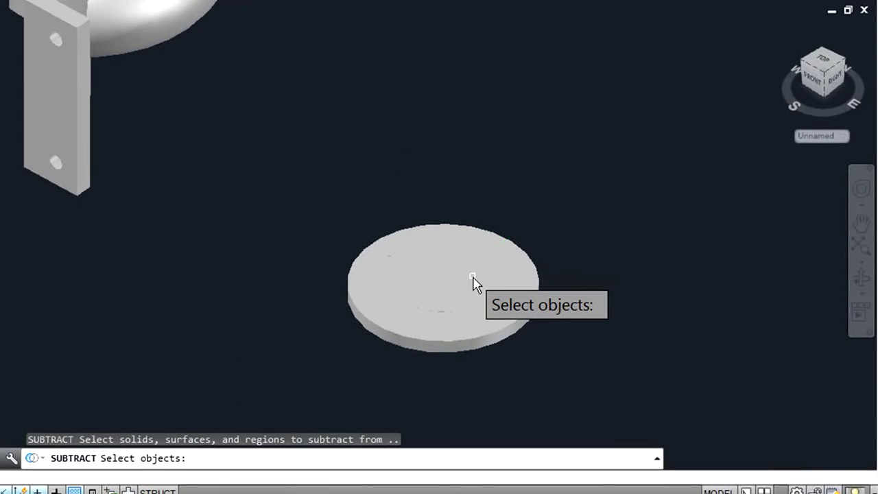
click(506, 296)
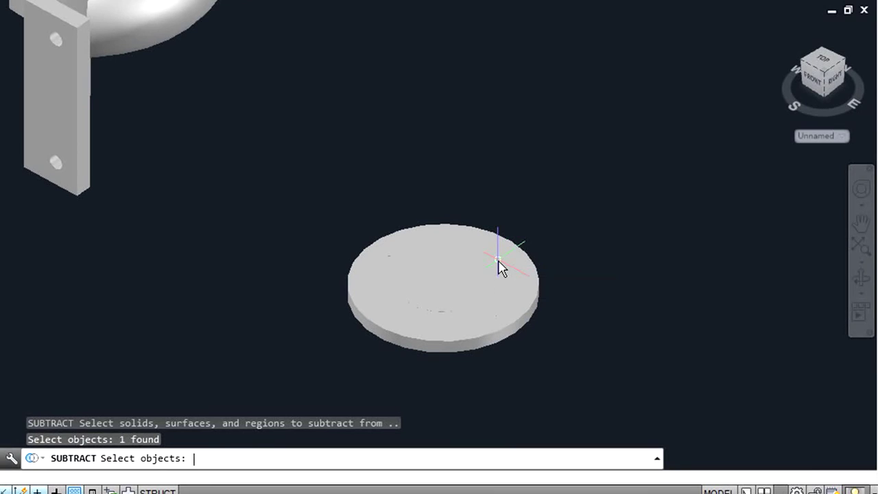
key(Escape)
text(Su)
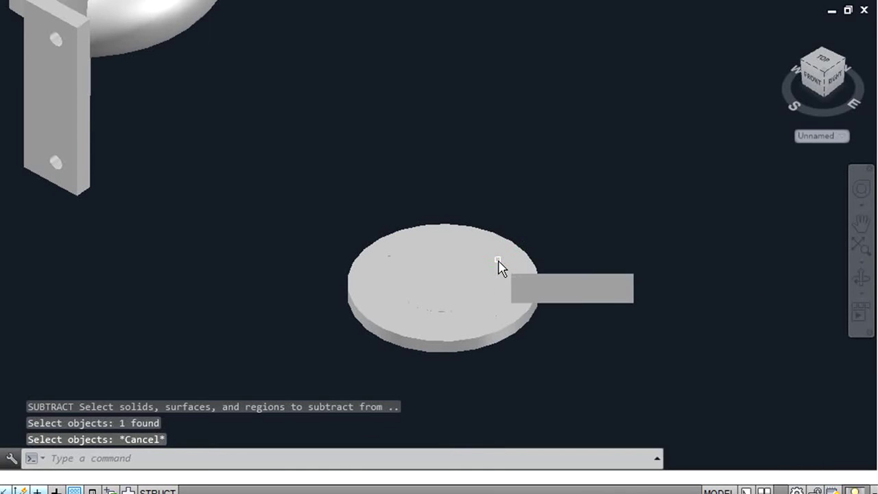
key(Return)
click(535, 281)
key(Return)
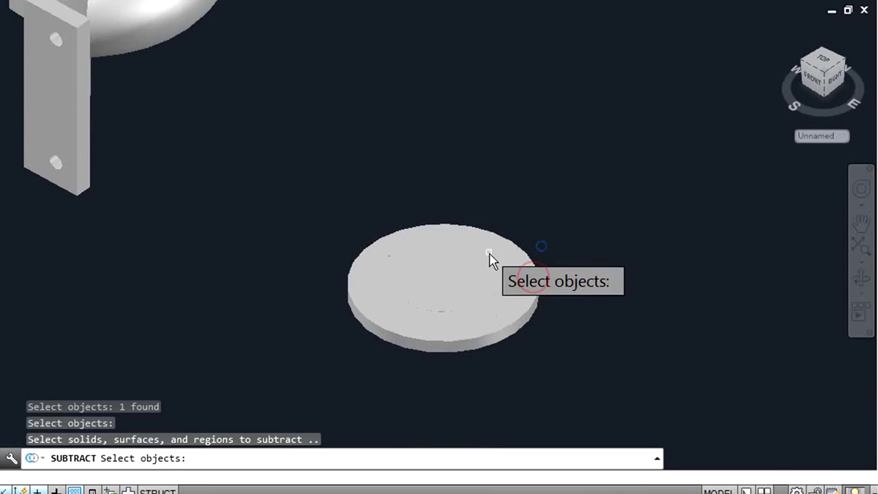
click(452, 287)
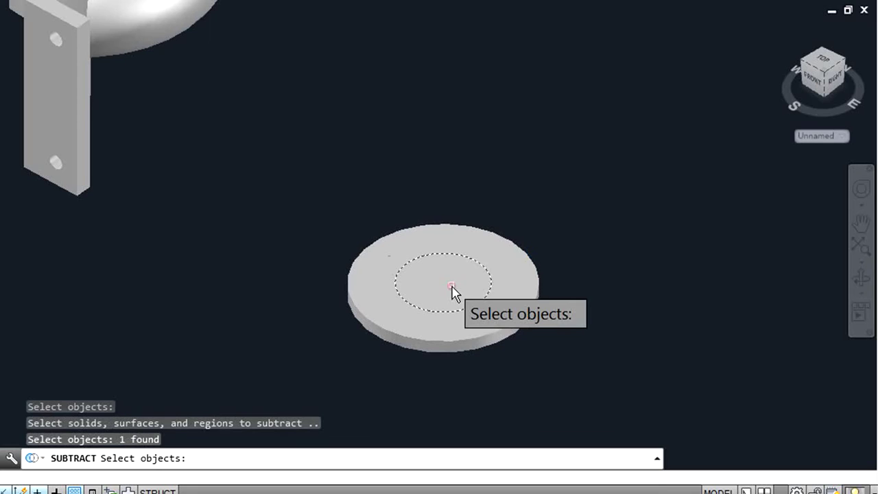
click(492, 244)
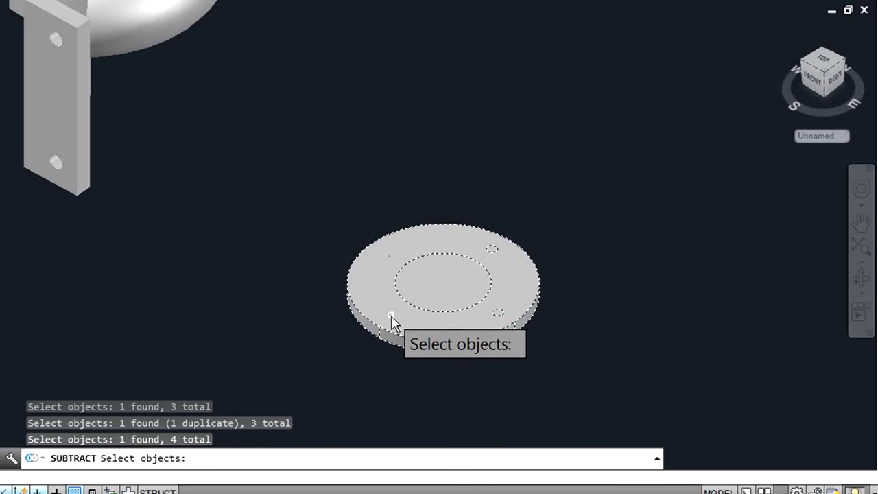
click(389, 255)
key(Return)
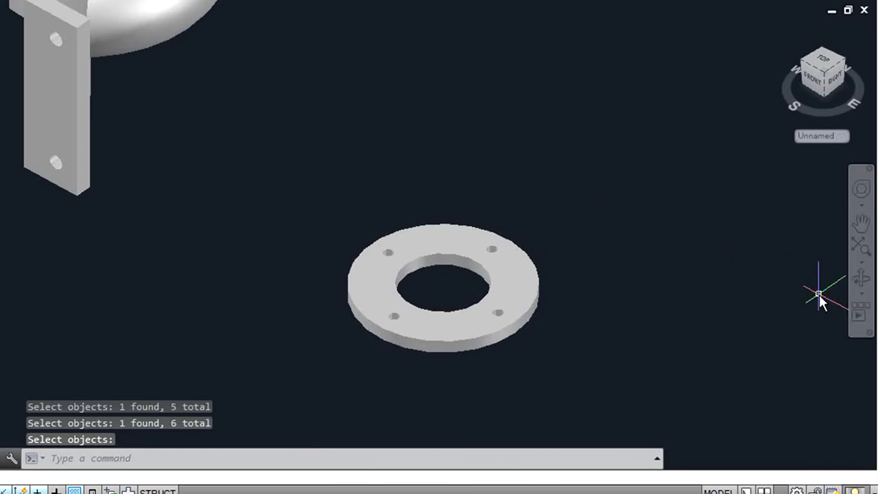
click(858, 287)
Rotate the flange disk 90° about its centre with 3DROTATE so it stands upright.
mouse_move(688, 314)
mouse_down()
mouse_move(505, 243)
mouse_move(551, 244)
mouse_move(652, 304)
mouse_move(402, 304)
mouse_up()
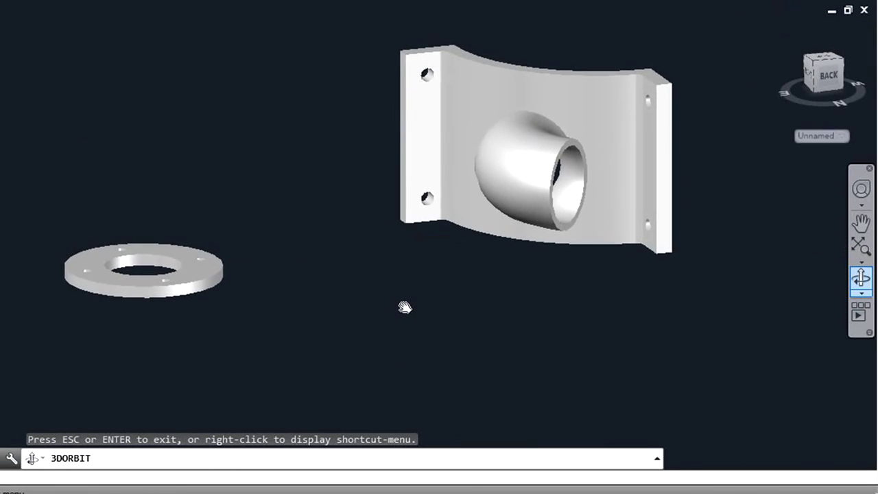
key(Escape)
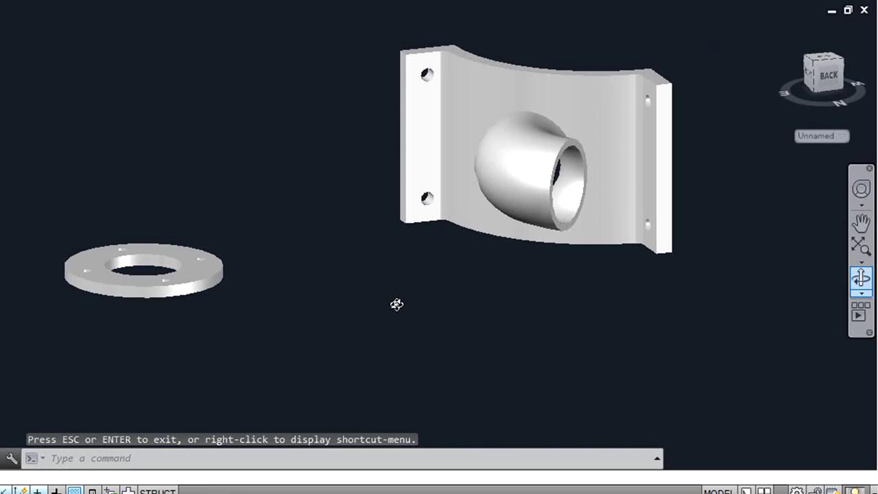
text(3drotate)
key(Return)
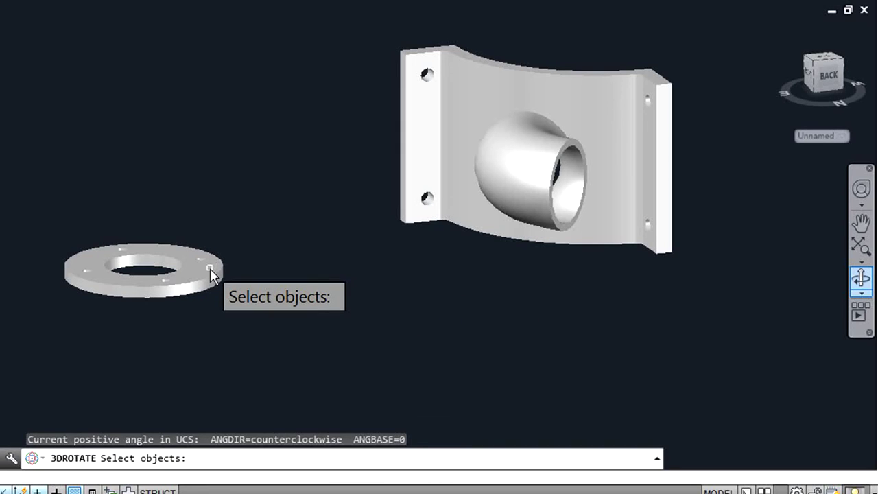
click(210, 269)
key(Return)
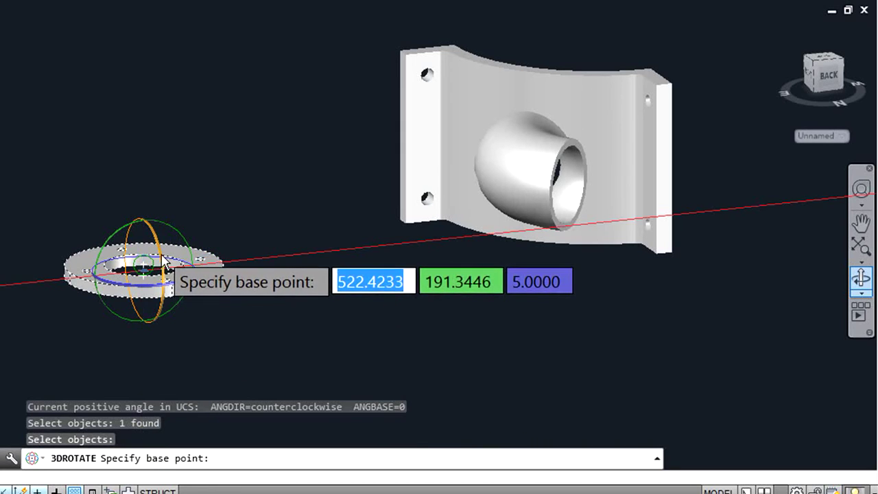
click(218, 280)
text(90)
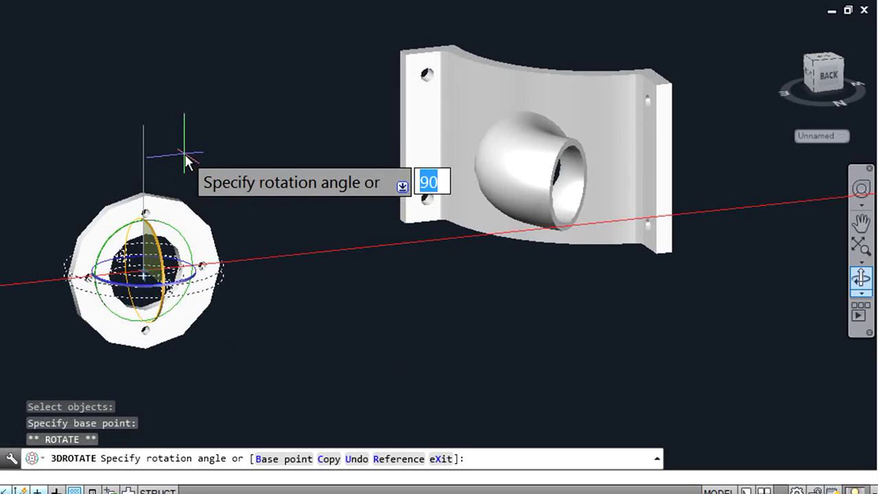
key(Return)
Clear the leftover selection on the disk and start MOVE with M.
right_click(267, 288)
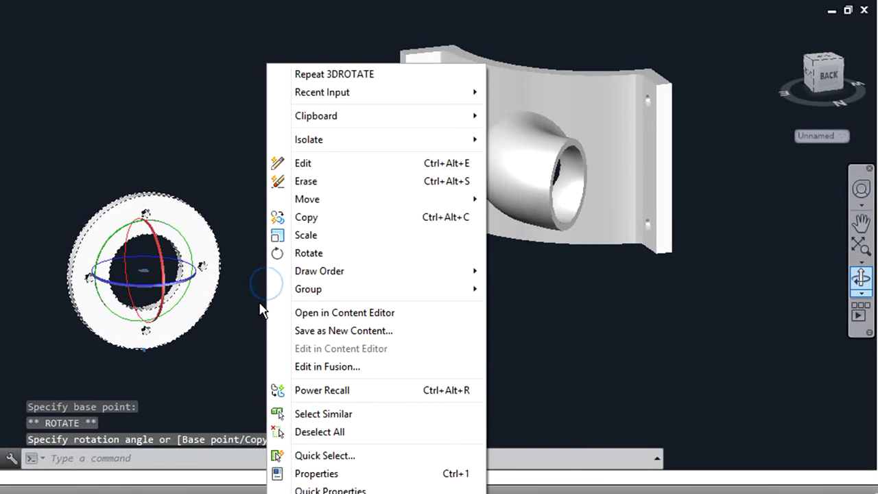
key(Escape)
key(Escape)
key(Escape)
text(m)
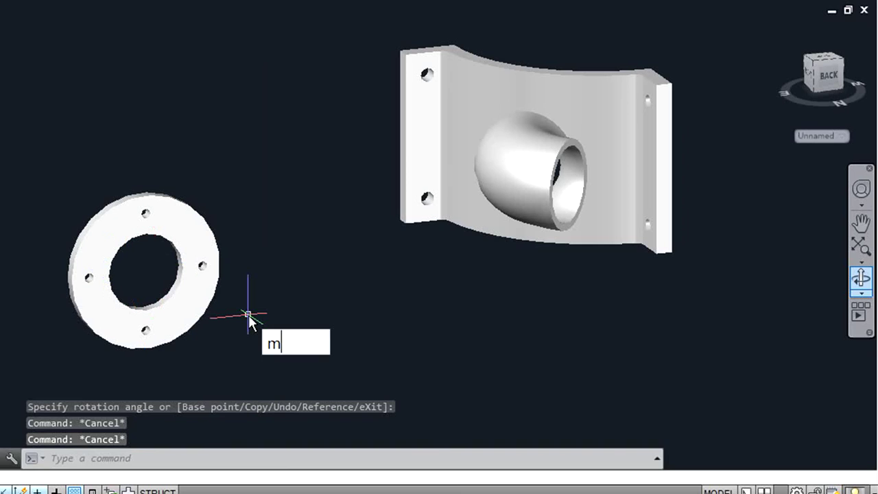
key(Return)
key(Return)
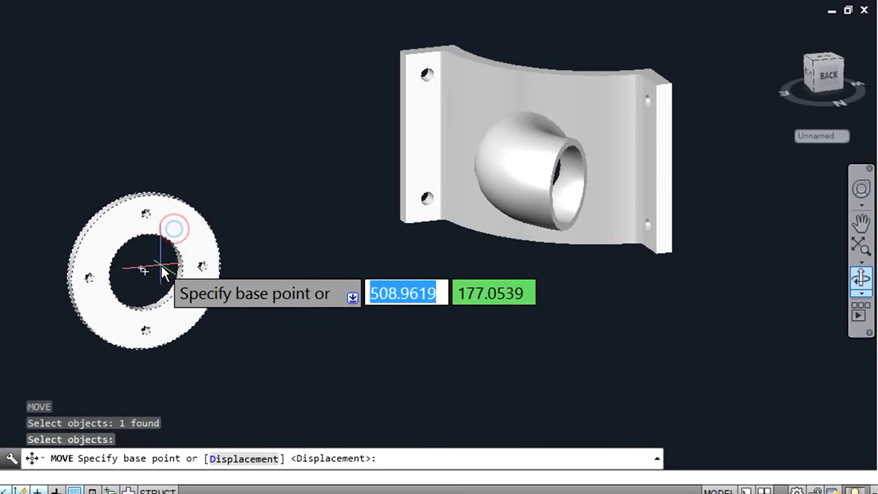
Move the flange disk from its centre onto the open end of the elbow tube.
scroll(144, 275, up, 3)
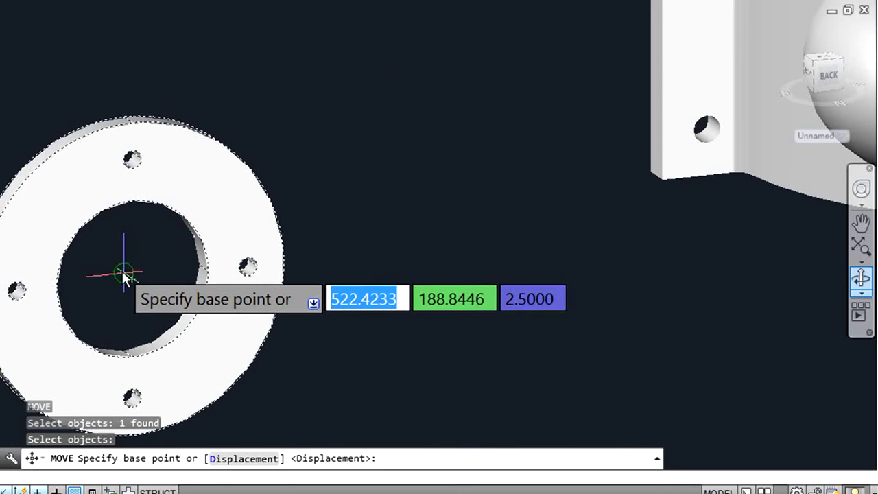
click(124, 273)
scroll(488, 269, up, 3)
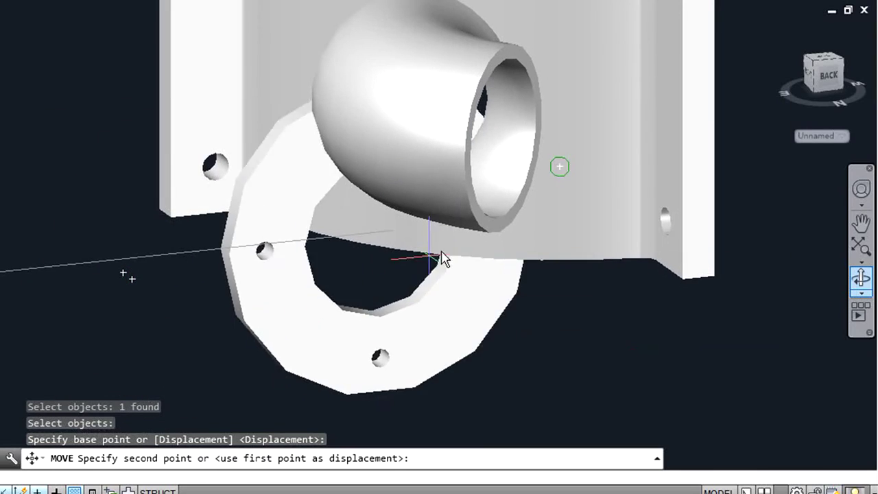
click(506, 140)
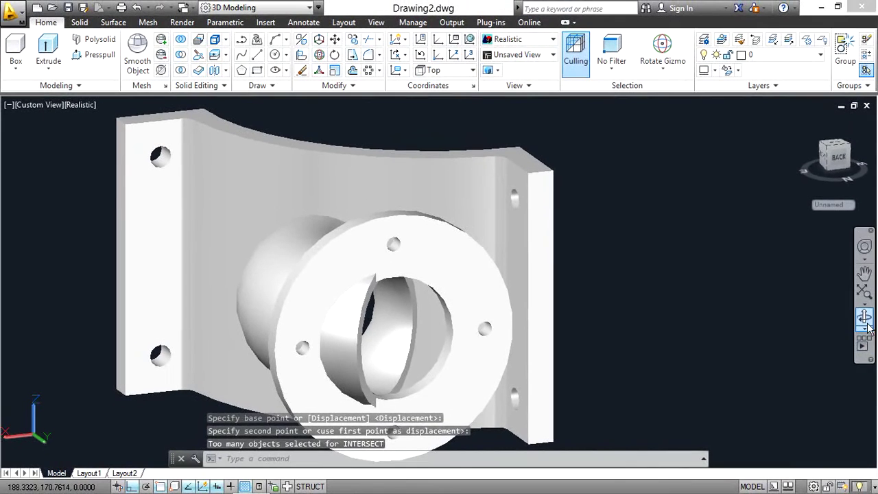
shift+middle_click(723, 301)
shift+middle_drag(724, 301, 612, 399)
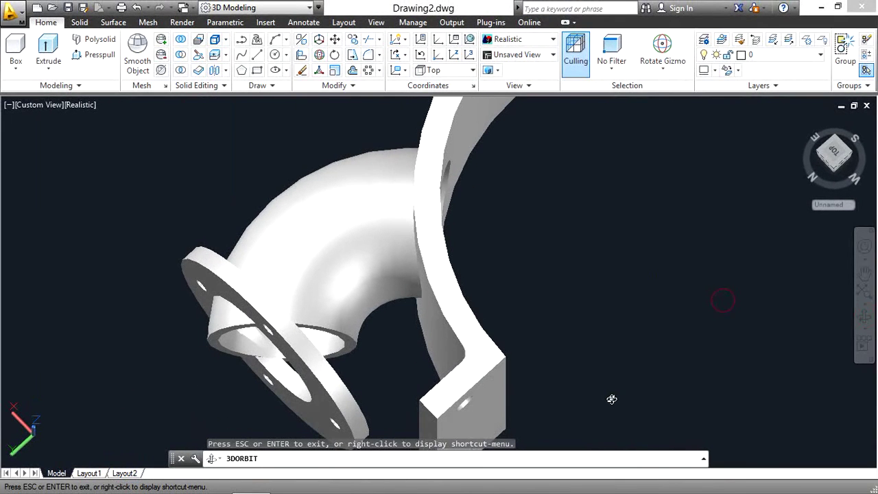
Rotate the flange 45° about a point on the tube edge so it sits square across the tube end.
click(321, 357)
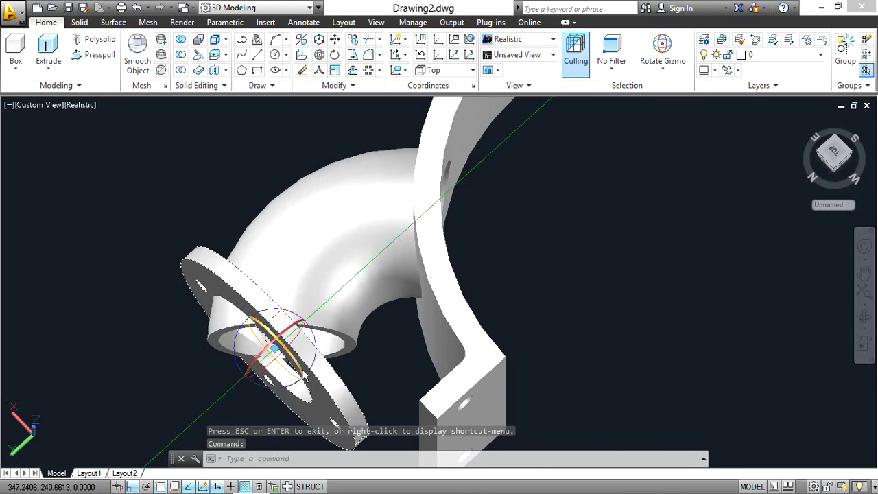
key(Escape)
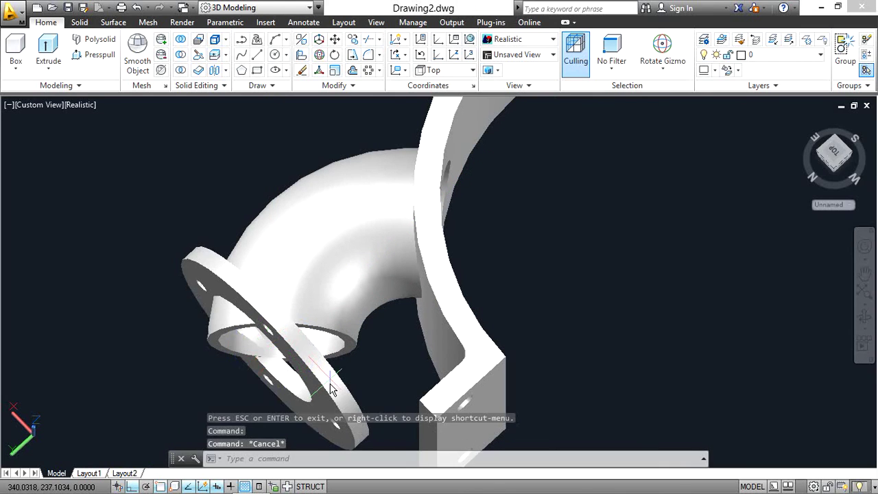
click(338, 407)
right_click(338, 408)
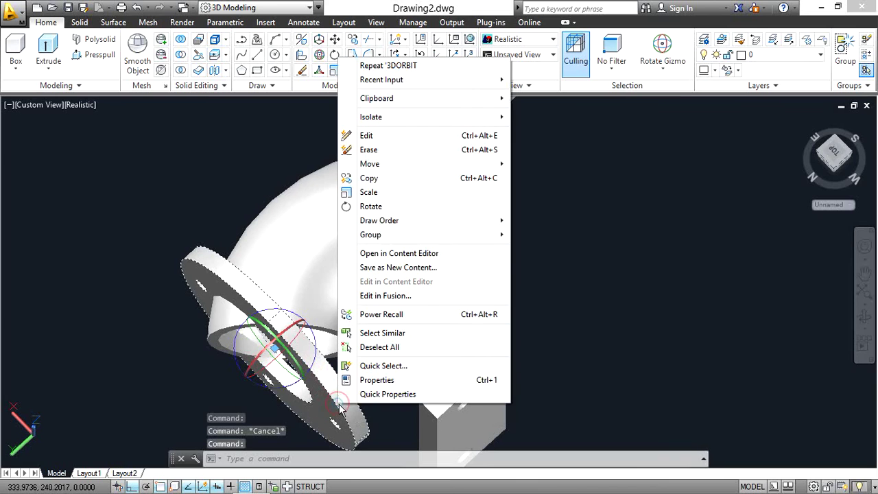
click(387, 208)
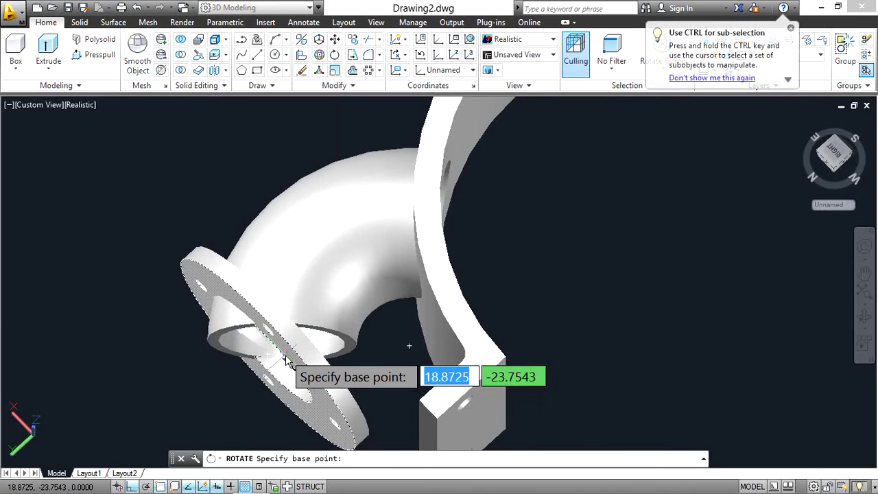
scroll(282, 357, up, 5)
shift+middle_drag(282, 355, 281, 364)
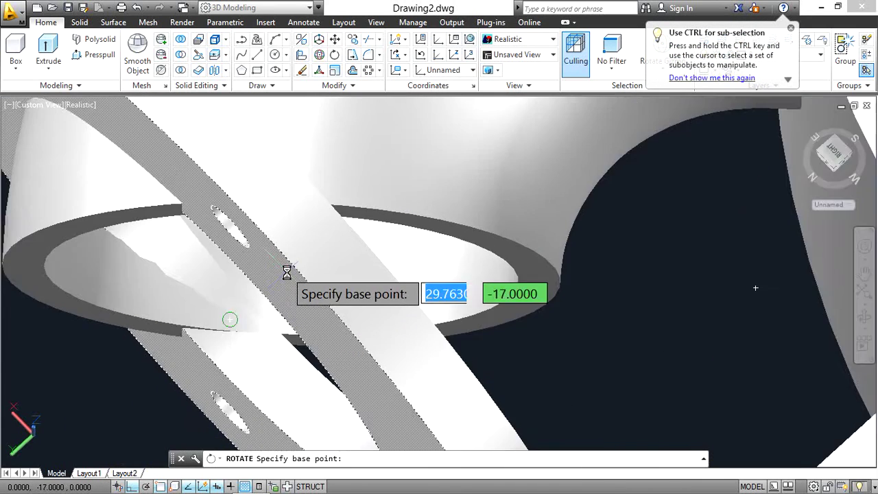
mouse_move(290, 280)
shift+middle_down()
mouse_move(287, 292)
mouse_move(284, 270)
mouse_move(275, 317)
mouse_move(284, 286)
shift+middle_up()
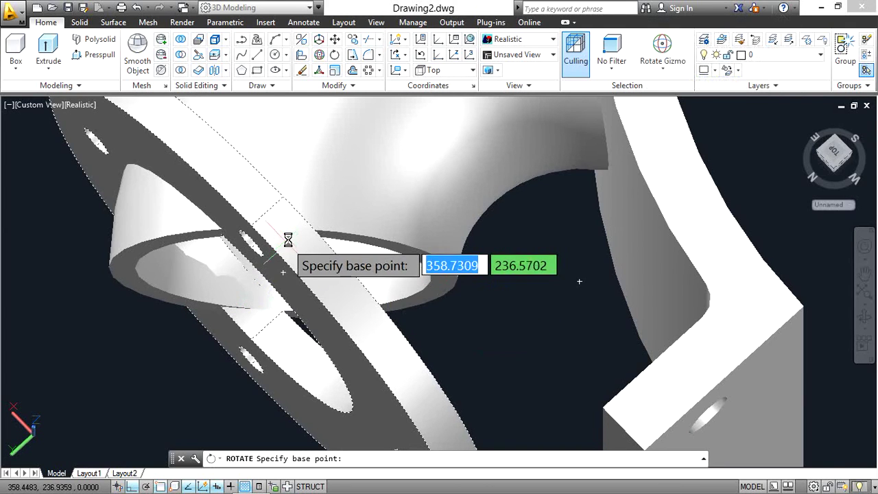
click(284, 272)
shift+middle_drag(284, 271, 437, 279)
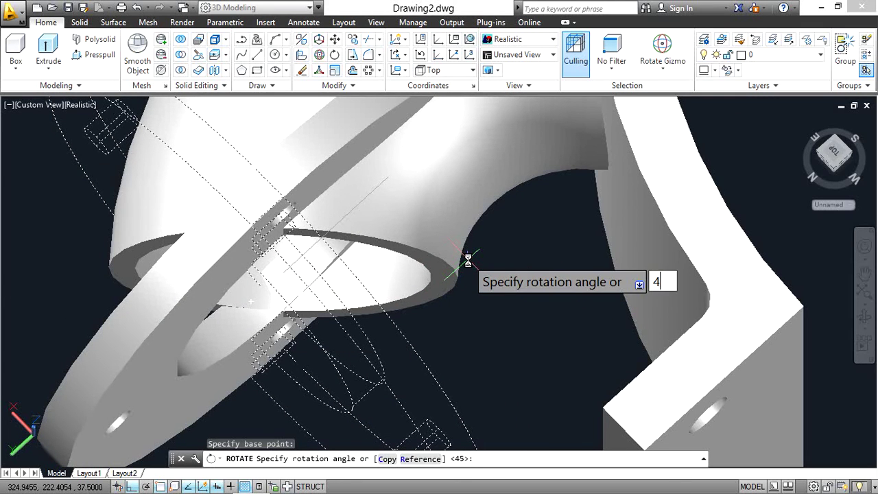
scroll(469, 264, down, 2)
key(Return)
scroll(486, 269, down, 2)
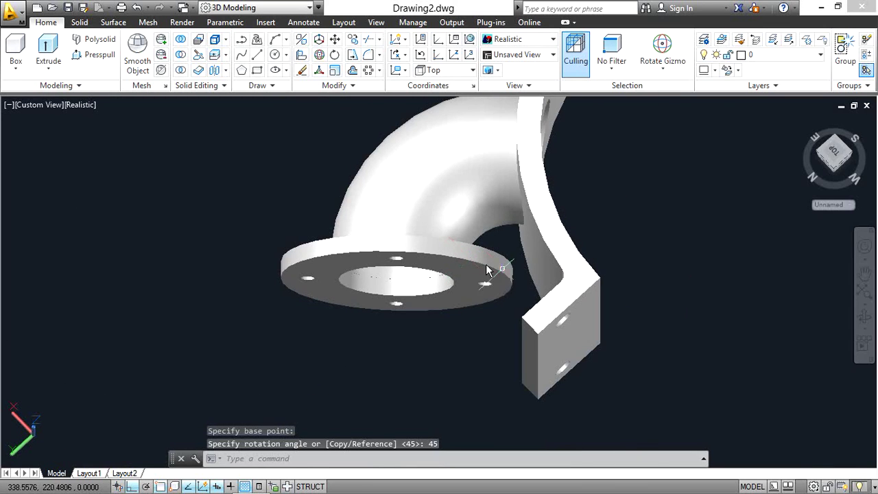
click(864, 317)
drag(656, 284, 579, 308)
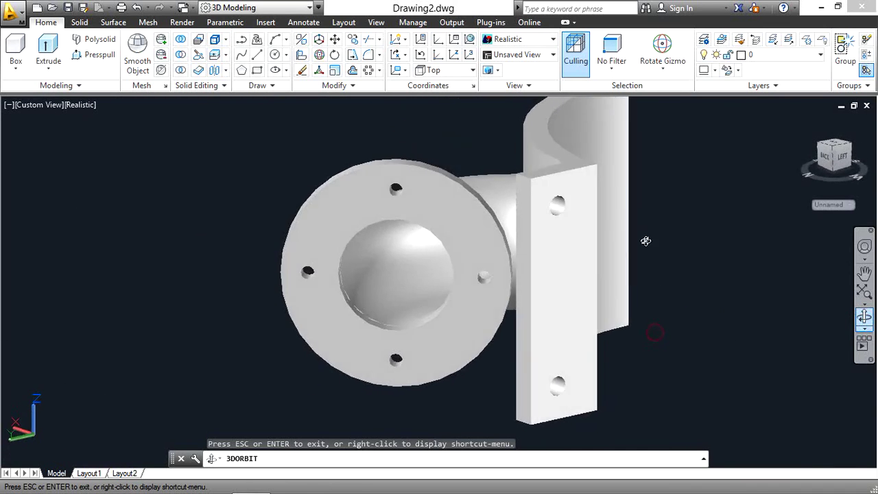
middle_drag(578, 309, 500, 324)
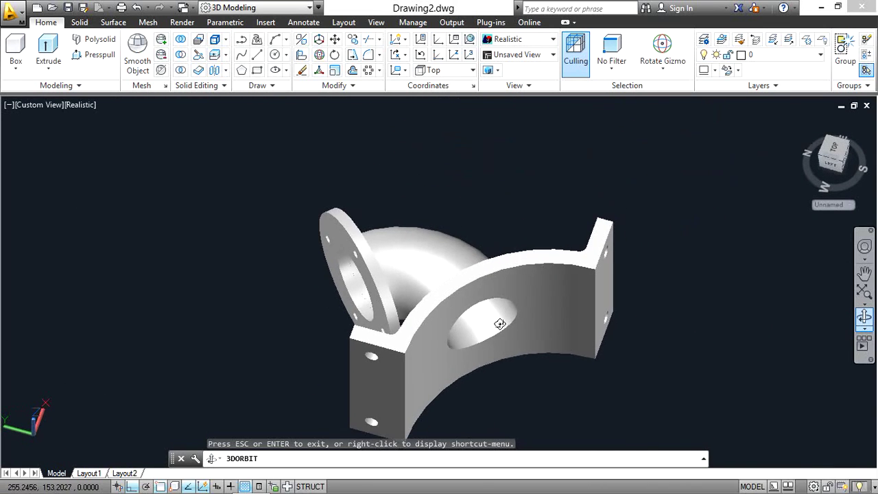
key(Escape)
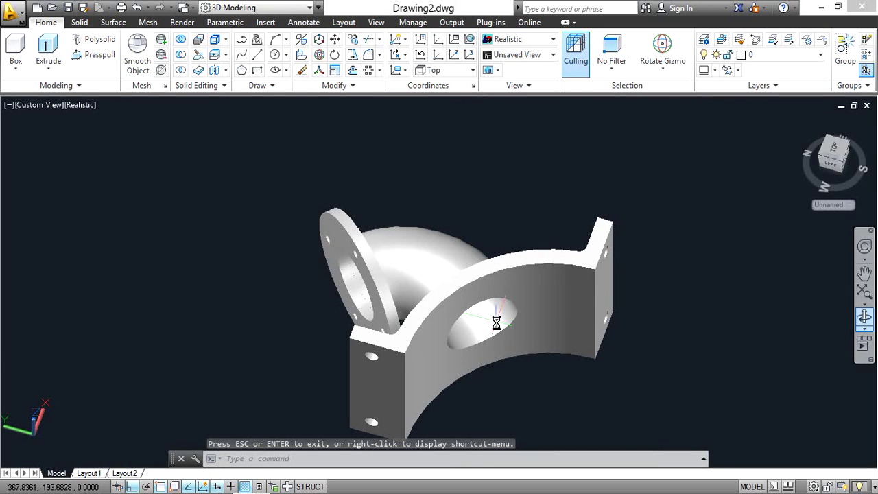
text(Uni)
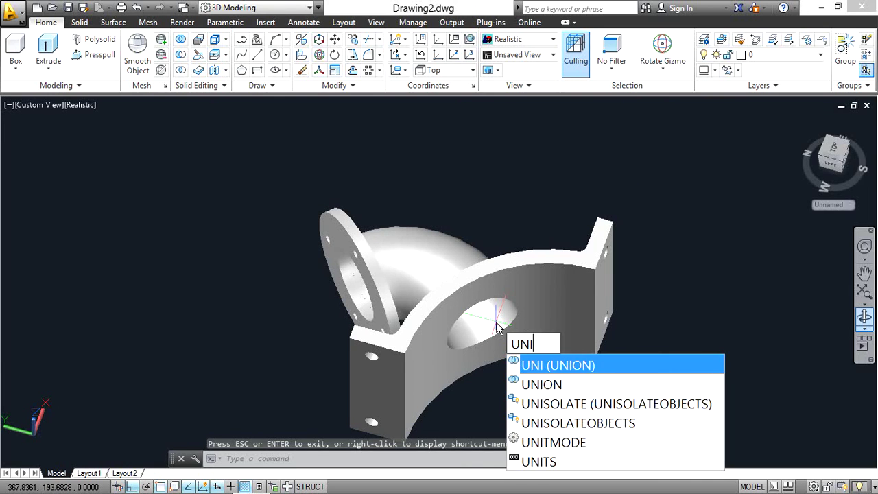
key(Return)
Window-select the bracket and flanged tube to union them, then orbit to inspect the single solid.
scroll(290, 181, down, 3)
scroll(290, 181, down, 2)
click(224, 154)
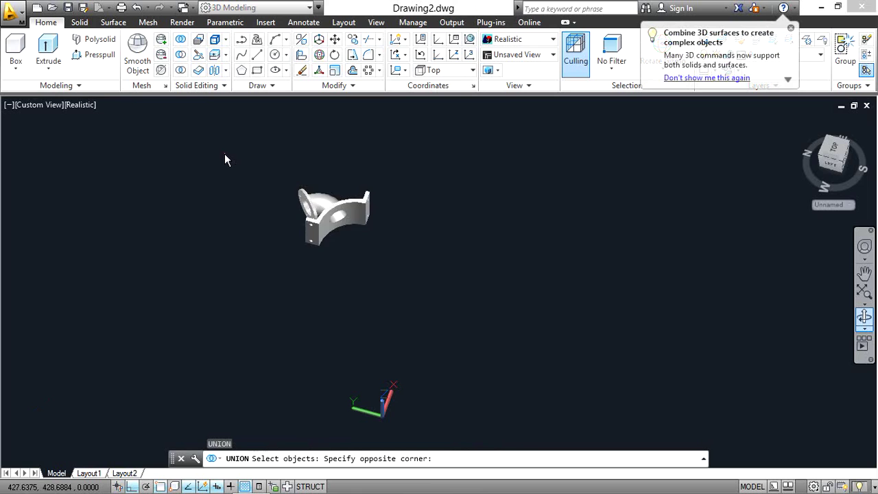
click(429, 279)
key(Return)
scroll(343, 231, up, 2)
scroll(412, 303, up, 2)
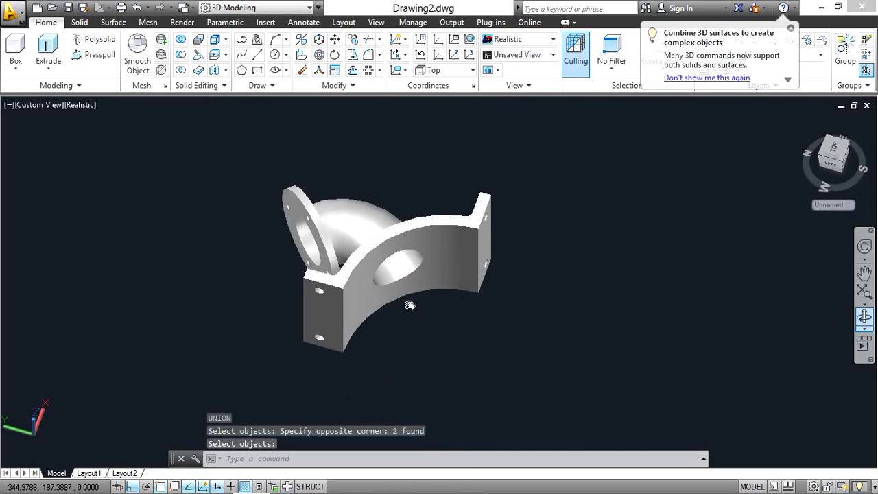
scroll(486, 338, up, 2)
click(864, 317)
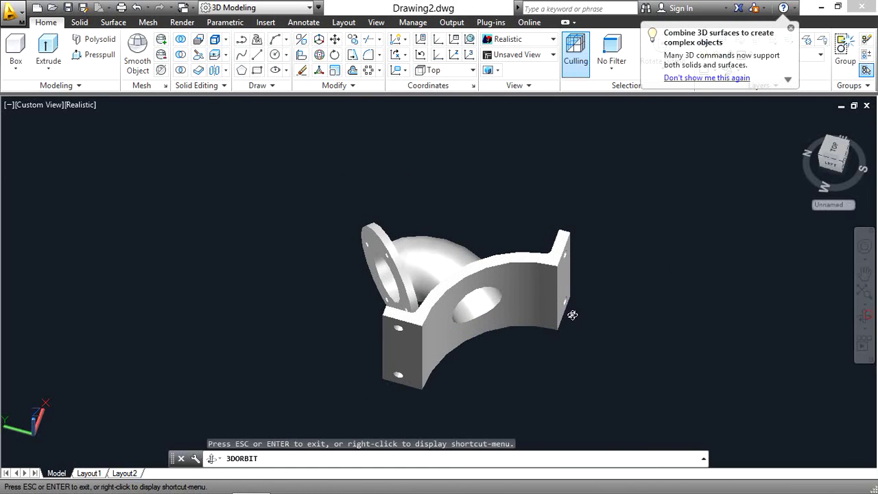
mouse_move(572, 313)
mouse_down()
mouse_move(603, 402)
mouse_move(631, 418)
mouse_move(826, 325)
mouse_move(498, 359)
mouse_up()
scroll(447, 318, up, 2)
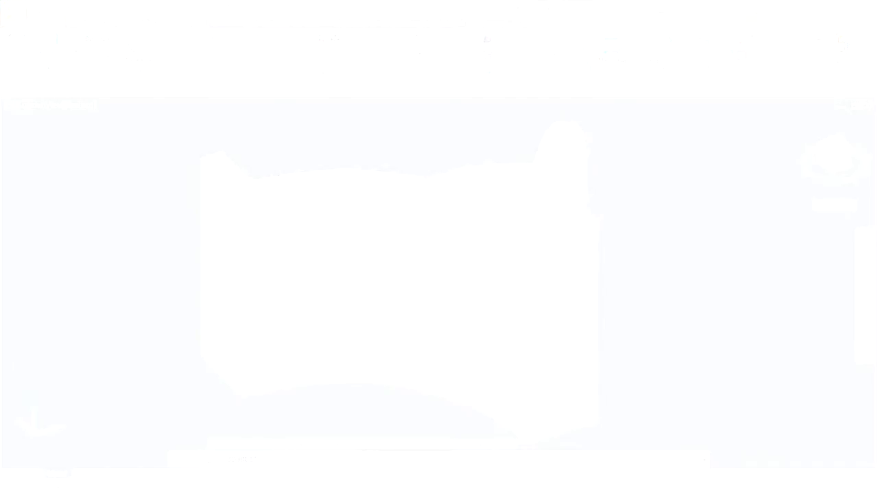